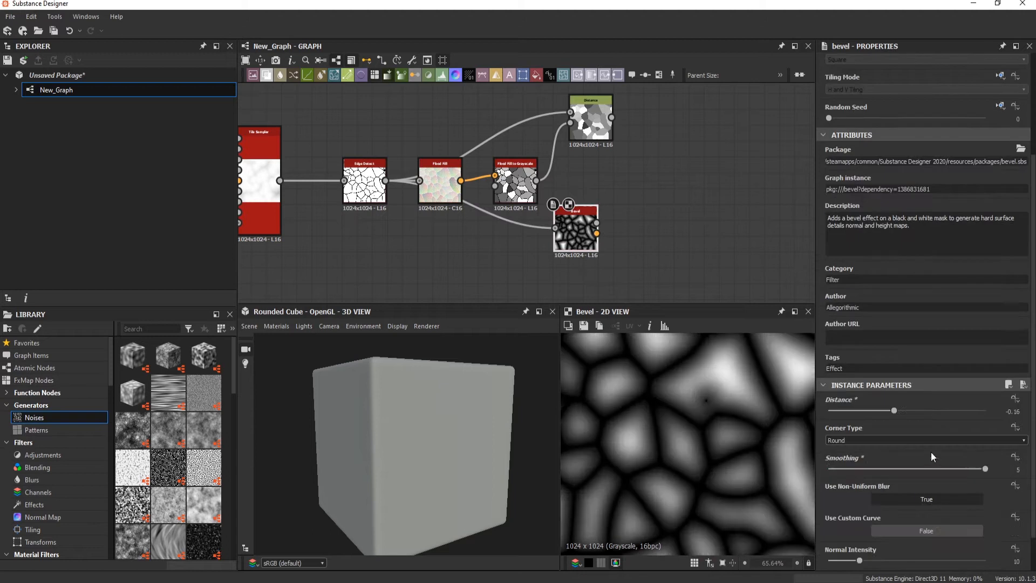
Set the Bevel node's distance to -0.04
left_click_drag(895, 410, 905, 411)
key("f")
middle_click_drag(566, 254, 507, 251)
scroll(507, 251, "up", 3)
Add a Directional Warp node after the Bevel node
key("space")
type("wa")
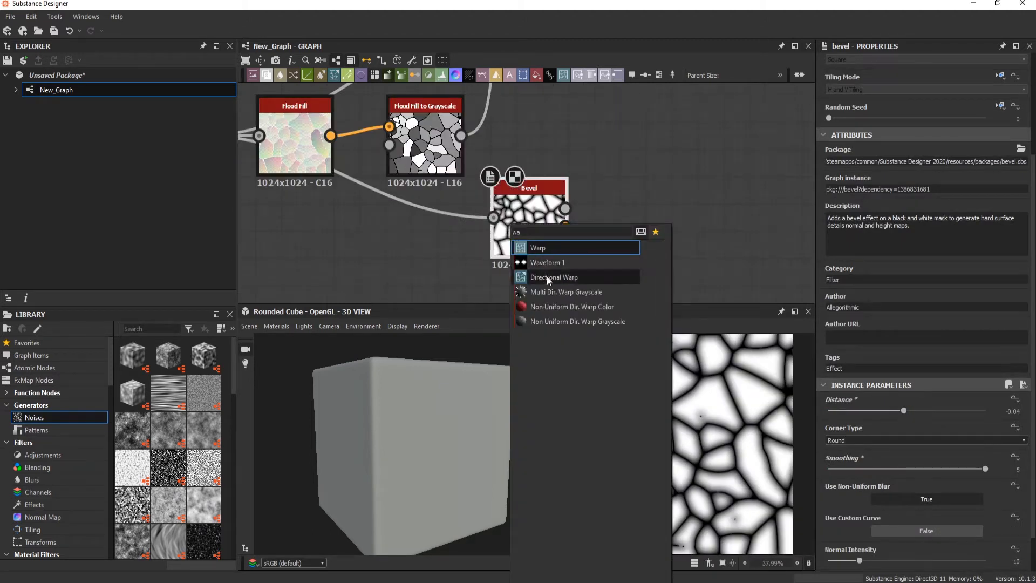
left_click(546, 276)
key("space")
type("sl")
key("Escape")
Add a Clouds 2 noise node below the Bevel branch of the graph
key("space")
type("cl")
left_click(383, 355)
scroll(346, 244, "down", 1)
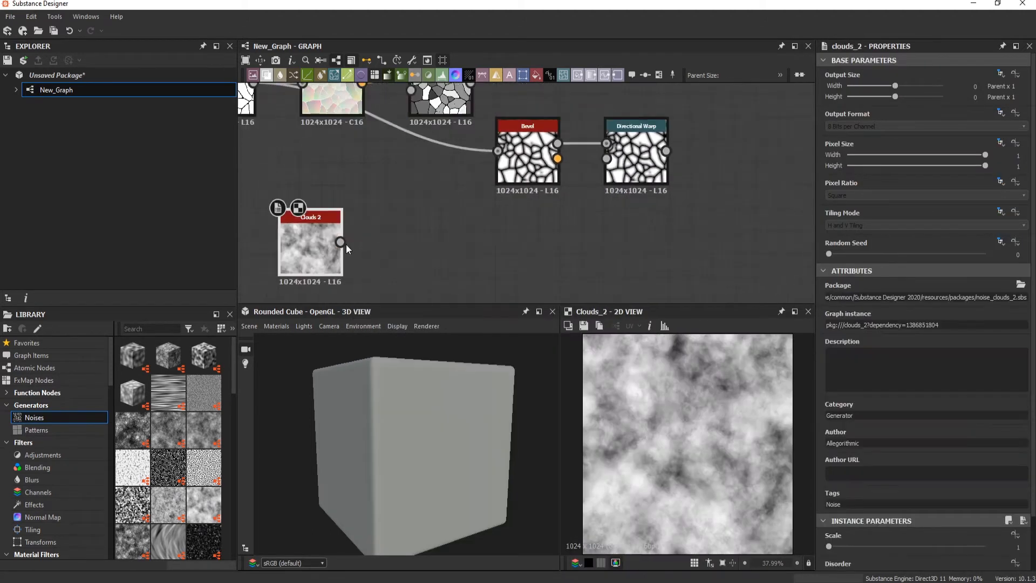
Replace the Directional Warp with a Warp node after the Bevel, driven by Clouds 2, and place Clouds 2 below the Bevel
key("Delete")
left_click(543, 158)
key("space")
type("wa")
left_click(587, 189)
left_click_drag(340, 241, 606, 158)
left_click_drag(315, 250, 533, 251)
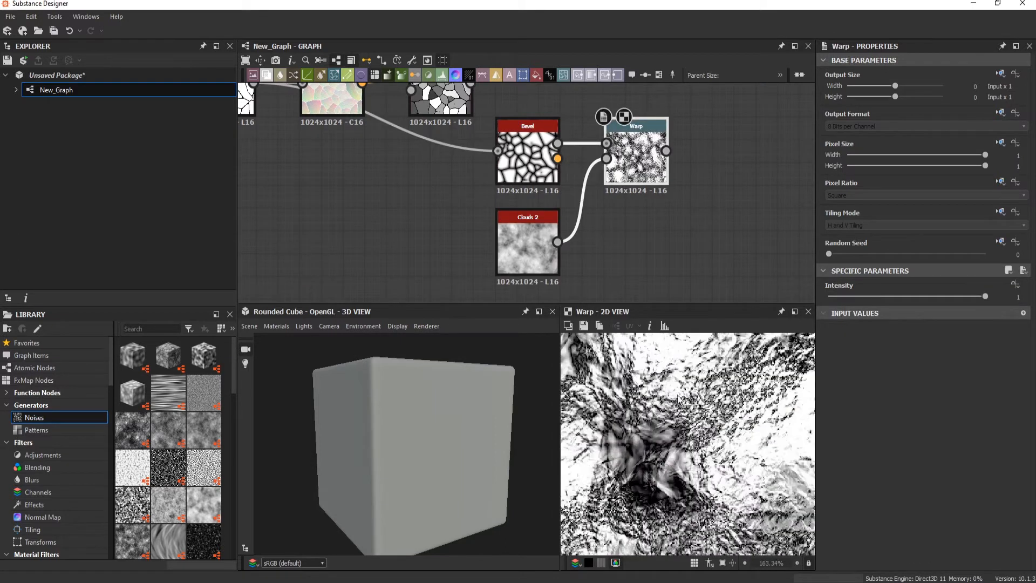
Insert a Blur HQ Grayscale node with intensity 0.82 between the Clouds 2 and Warp nodes
left_click_drag(985, 296, 836, 296)
scroll(749, 411, "up", 2)
left_click_drag(528, 235, 419, 235)
key("space")
type("bl")
left_click(465, 312)
left_click(838, 547)
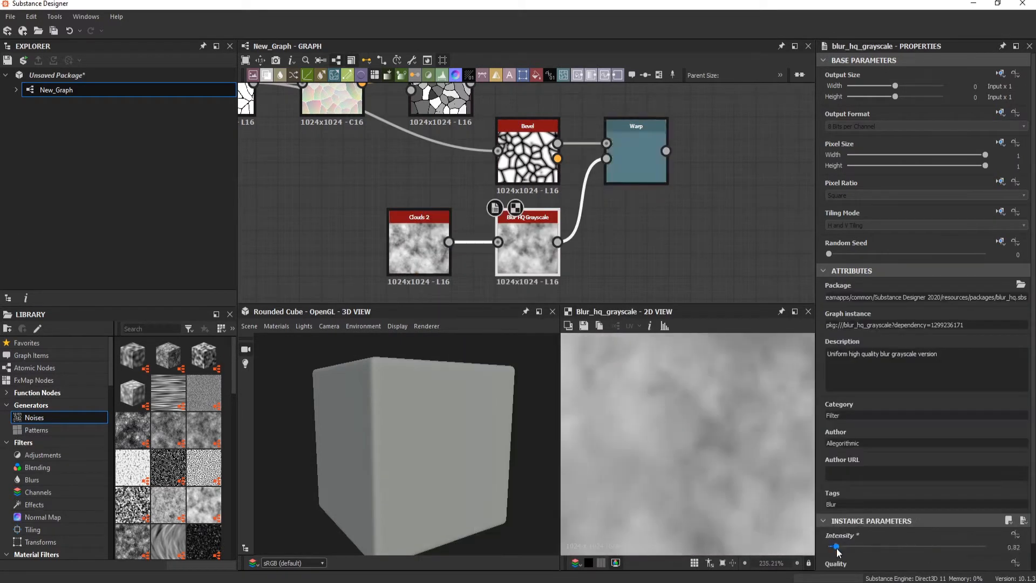
Set the Warp node's intensity to 0.09
double_click(636, 157)
left_click_drag(840, 297, 843, 296)
scroll(724, 435, "down", 4)
Add a Flood Fill to Gradient node above the Distance node and feed it from the Flood Fill node
middle_click_drag(503, 108, 491, 281)
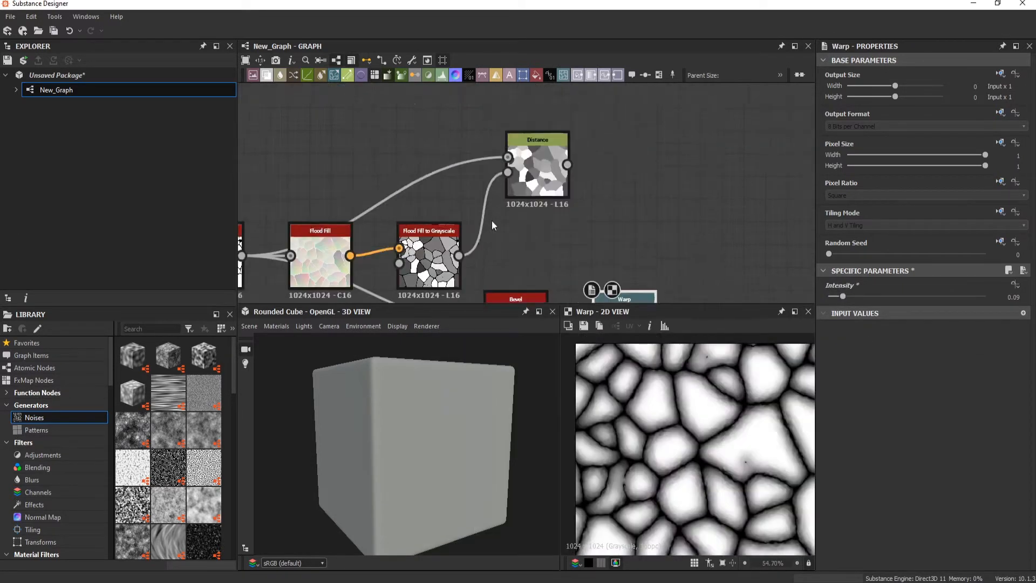
scroll(383, 205, "down", 3)
left_click(453, 181)
scroll(459, 194, "up", 1)
middle_click_drag(460, 194, 475, 219)
key("space")
type("fl")
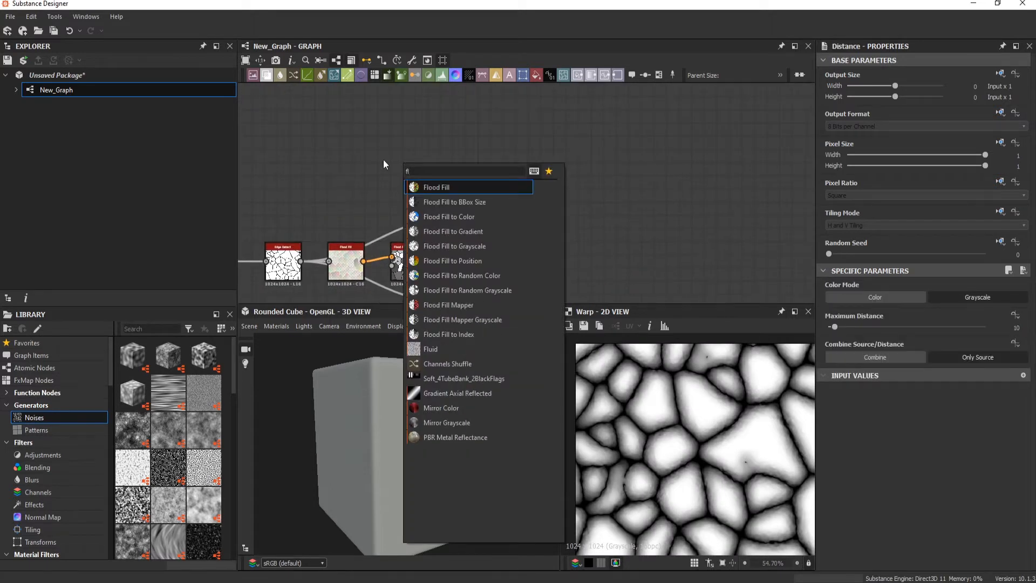
left_click(426, 231)
left_click_drag(364, 261, 466, 179)
Duplicate the Distance node for the Flood Fill to Gradient output and lower the copy's maximum distance
left_click(467, 216)
key("ctrl+d")
scroll(456, 151, "up", 3)
double_click(496, 179)
scroll(723, 378, "up", 6)
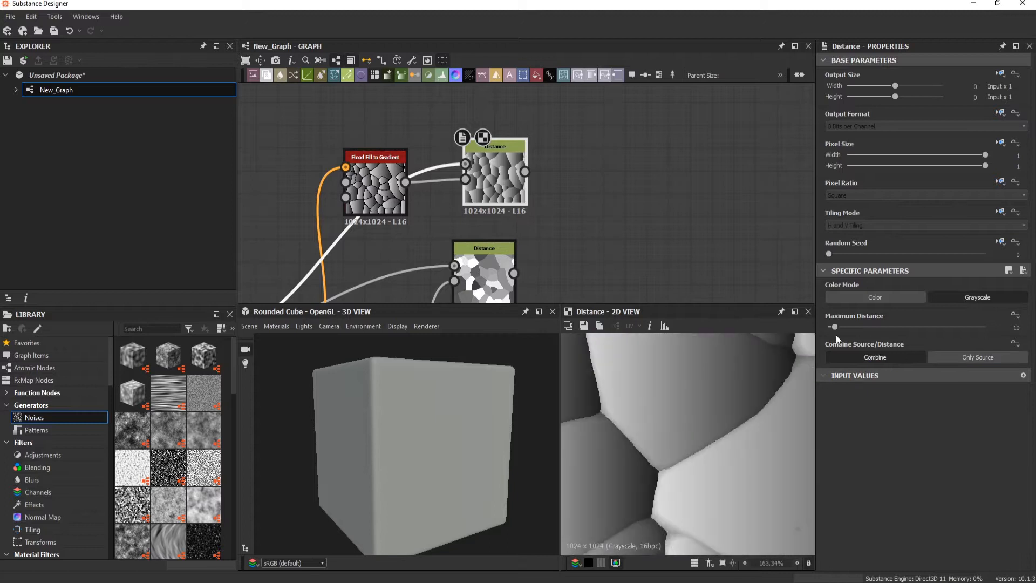
left_click_drag(835, 328, 831, 327)
scroll(723, 376, "down", 9)
Set the Flood Fill to Gradient node's angle variation to 1
double_click(376, 184)
scroll(900, 462, "down", 5)
left_click_drag(829, 425, 985, 425)
scroll(473, 144, "down", 4)
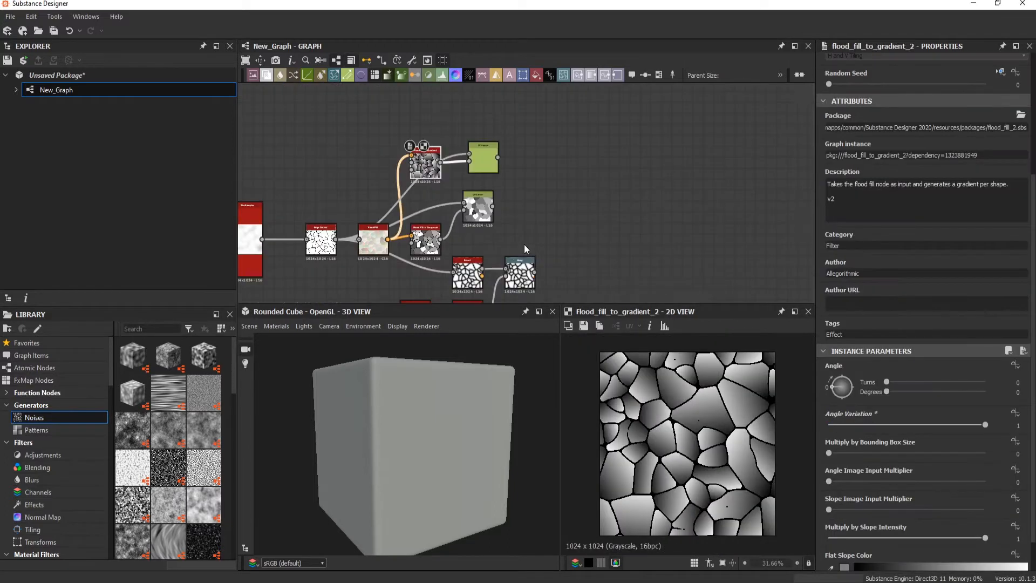
Blend the gradient's Distance output with the Warp output using the Min (Darken) blending mode
double_click(519, 270)
key("b")
left_click_drag(497, 188, 497, 157)
left_click(848, 326)
left_click(832, 403)
scroll(713, 399, "up", 3)
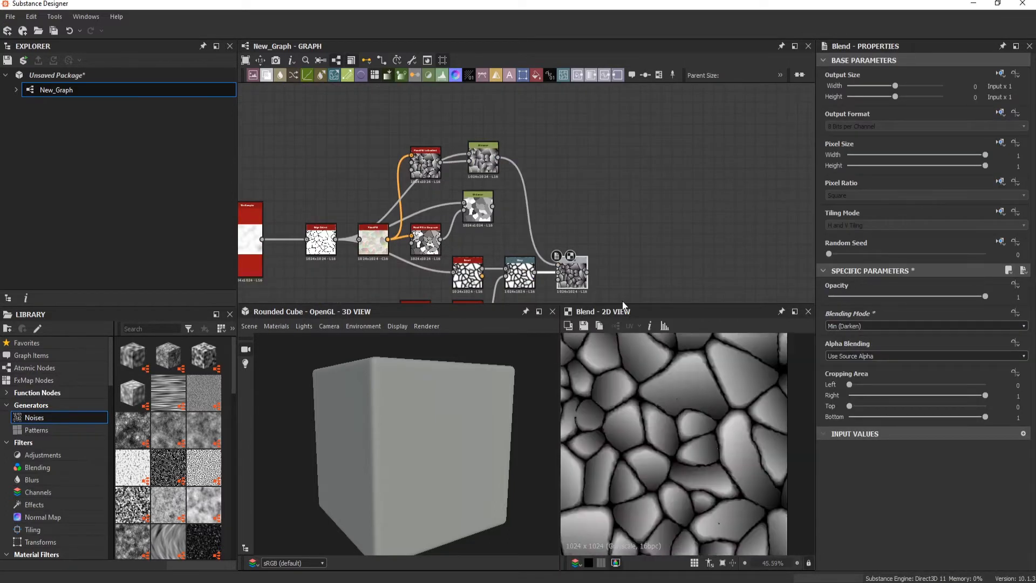
Insert a Levels node between the gradient's Distance node and the Blend node
middle_click_drag(604, 275, 662, 265)
left_click(587, 202)
key("space")
type("l")
key("Return")
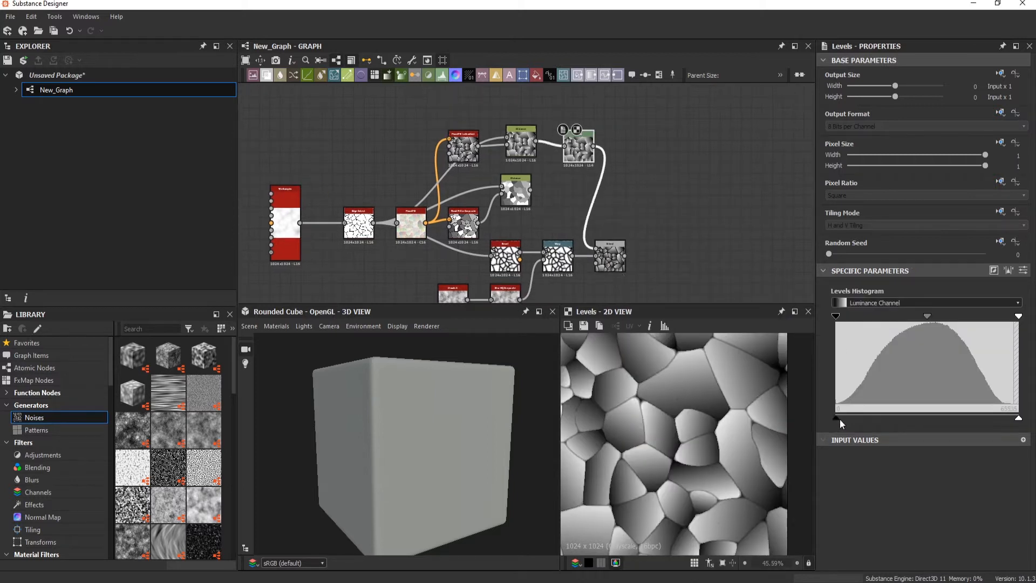
Raise the Levels node's output black level and shift its midtone point slightly, checking the effect on the Blend
left_click_drag(837, 418, 907, 418)
double_click(610, 257)
left_click(580, 151)
left_click_drag(928, 317, 937, 317)
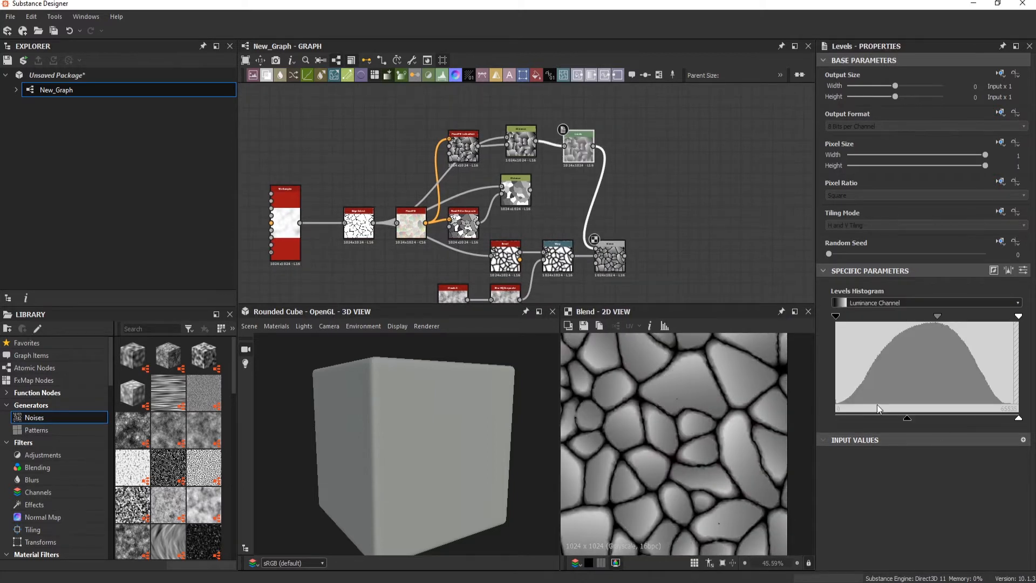
Connect the stone Blend's output to the Blend node that feeds the material's output nodes
scroll(656, 222, "down", 5)
left_click(651, 224)
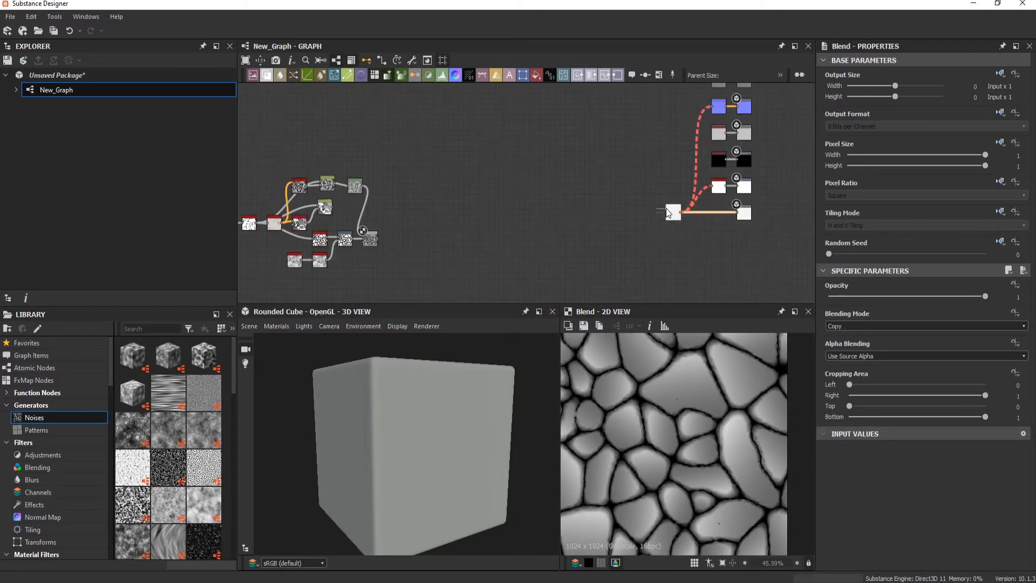
left_click_drag(380, 240, 669, 211)
scroll(389, 240, "up", 5)
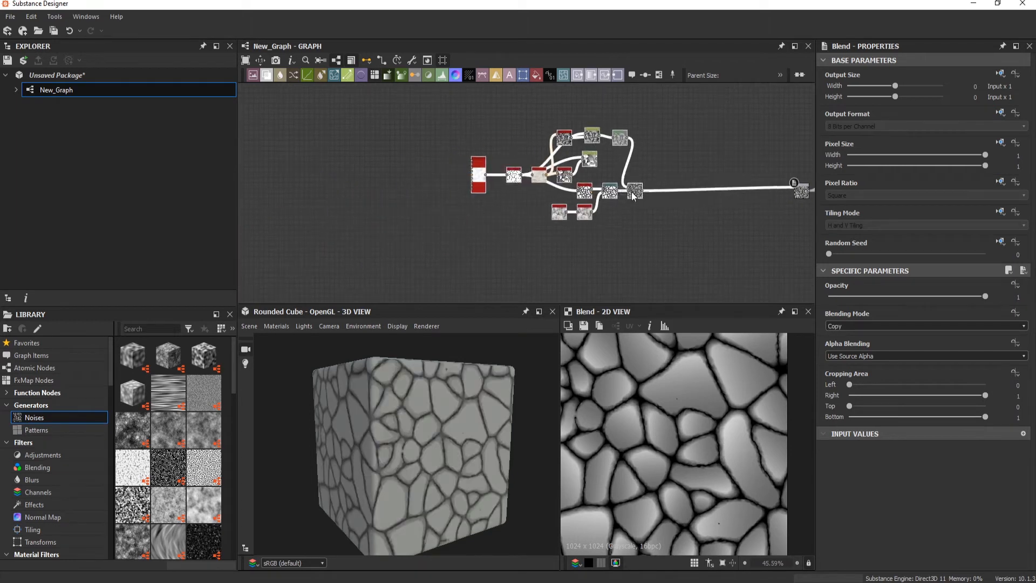
Move the stone node group closer to the outputs and insert a Slope Blur Grayscale node after its Blend
left_click(527, 173)
left_click_drag(527, 174, 577, 174)
middle_click_drag(602, 192, 524, 217)
key("space")
type("slope")
key("Return")
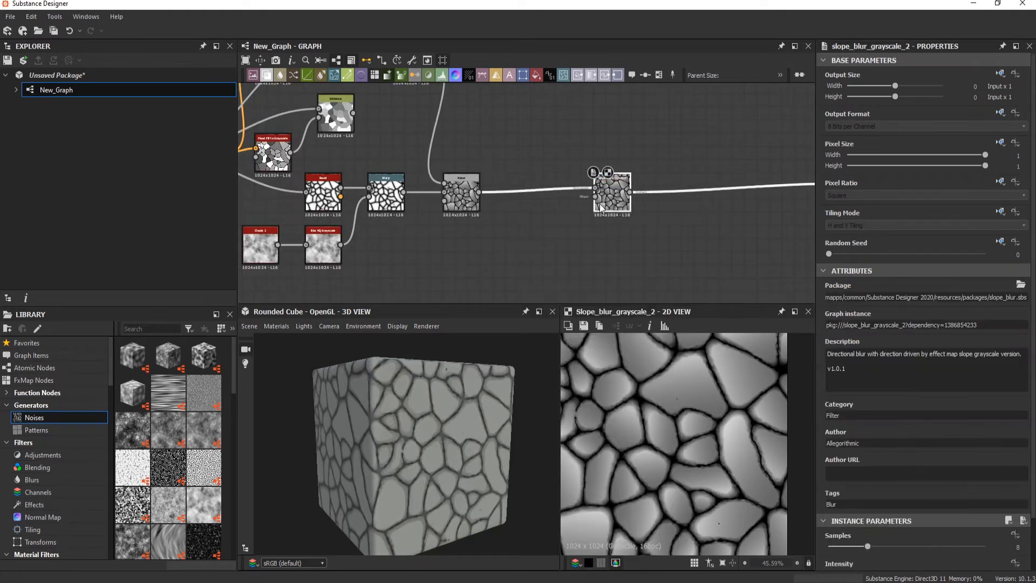
Add a Perlin Noise node and connect it to the Slope Blur Grayscale's slope input
middle_click_drag(600, 203, 664, 160)
key("space")
type("perlin")
key("Return")
left_click_drag(542, 218, 691, 174)
Set the Slope Blur Grayscale's samples to 32 and the Perlin Noise scale to 26
scroll(898, 432, "down", 3)
left_click_drag(868, 488, 986, 488)
left_click_drag(926, 516, 893, 489)
left_click(525, 219)
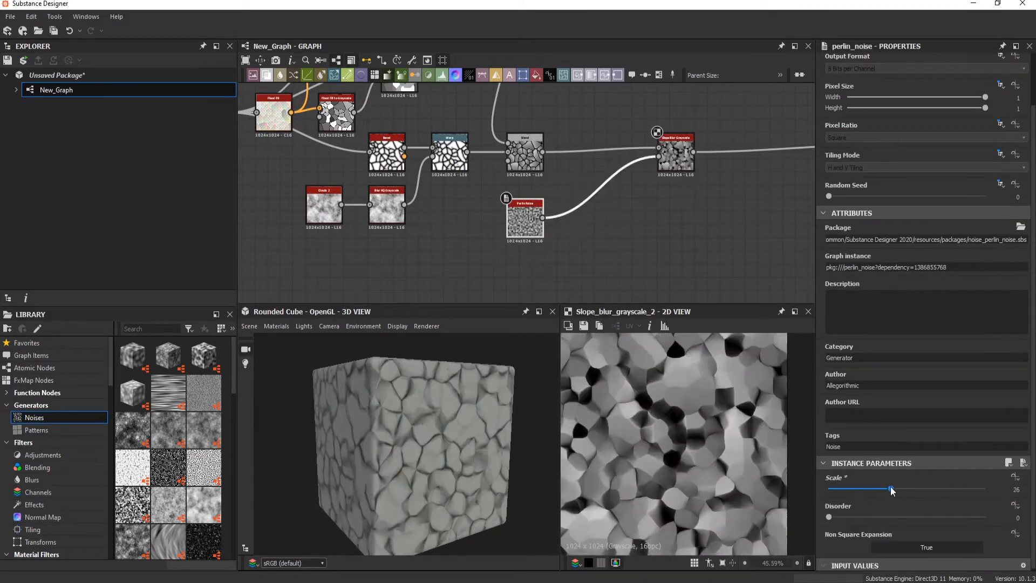
Set the Slope Blur Grayscale's intensity to 0.33 and inspect the cube's surface up close
left_click(676, 154)
left_click_drag(847, 517, 833, 517)
scroll(452, 414, "up", 5)
middle_click_drag(451, 414, 302, 414)
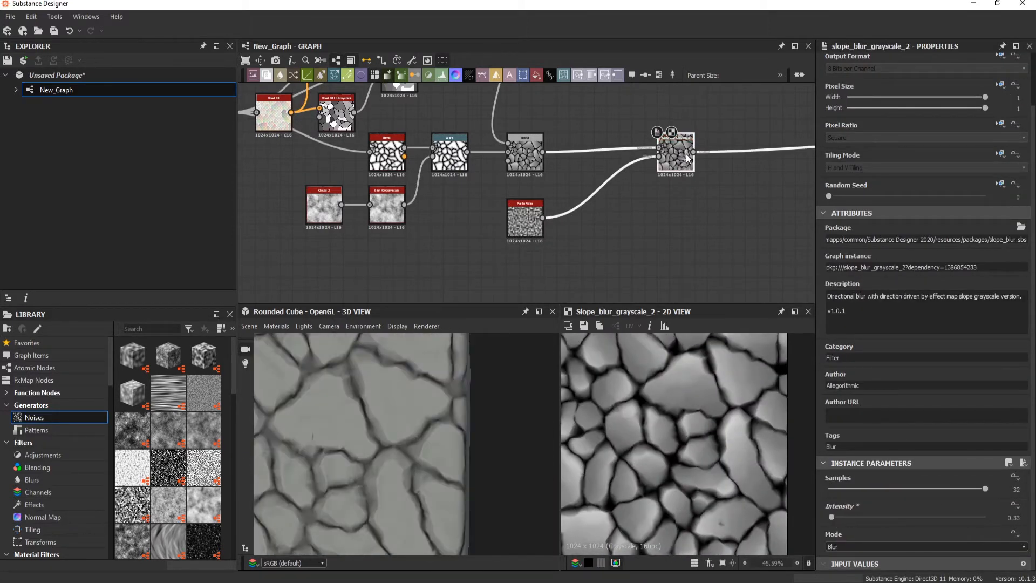
Move the Slope Blur Grayscale further along the graph and insert a Blend node between it and the stone Blend
left_click_drag(676, 153, 775, 166)
scroll(590, 156, "up", 1)
double_click(521, 152)
key("space")
type("bl")
key("Return")
scroll(522, 149, "up", 2)
scroll(729, 254, "down", 4)
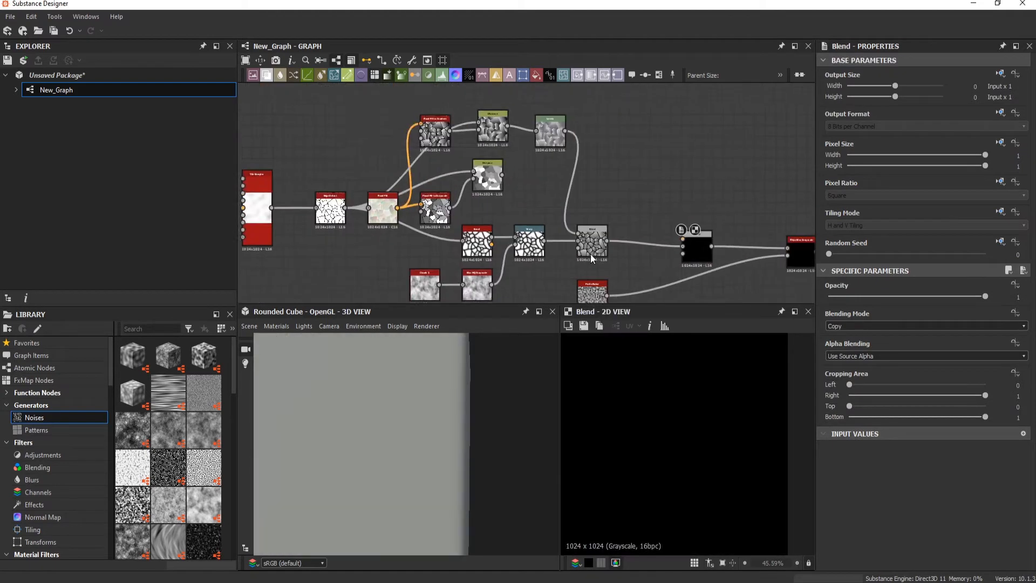
Add a second Perlin Noise node with scale 6 and connect it to the new Blend's foreground input
middle_click_drag(730, 254, 717, 128)
key("space")
type("per")
key("Down")
key("Return")
left_click_drag(594, 214, 670, 122)
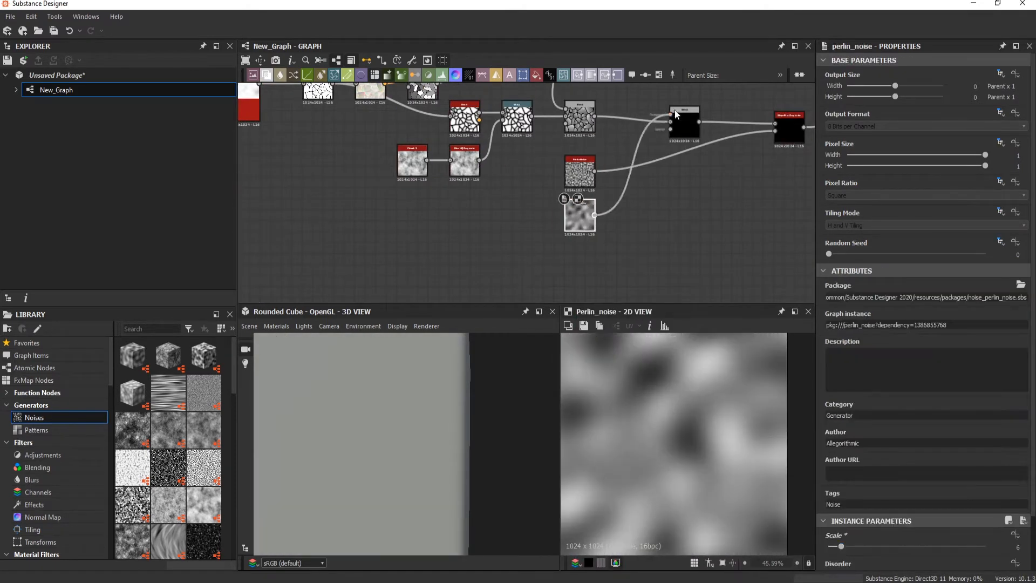
Change the blending mode of the Blend that combines the stones with the second Perlin Noise
double_click(685, 122)
left_click(864, 326)
left_click(856, 402)
left_click_drag(400, 411, 532, 303)
Set the Slope Blur Grayscale's mode to Min
middle_click_drag(664, 189, 599, 219)
double_click(725, 157)
scroll(693, 415, "up", 6)
scroll(847, 485, "down", 2)
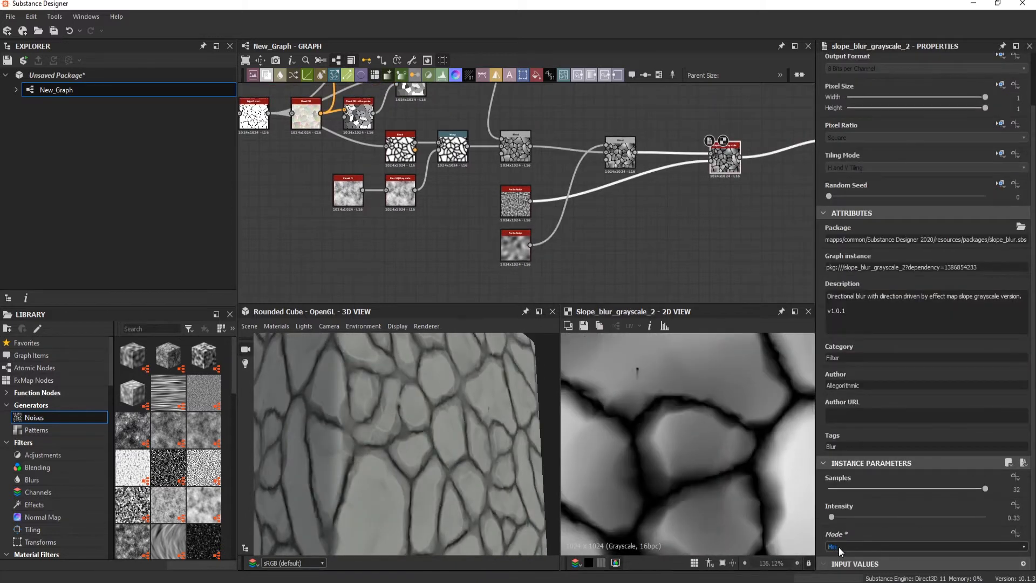
left_click_drag(485, 488, 452, 377)
Set the Normal node's intensity to 10 and check the relief on the cube
middle_click_drag(681, 97, 578, 226)
scroll(578, 176, "down", 2)
double_click(575, 171)
left_click(1015, 297)
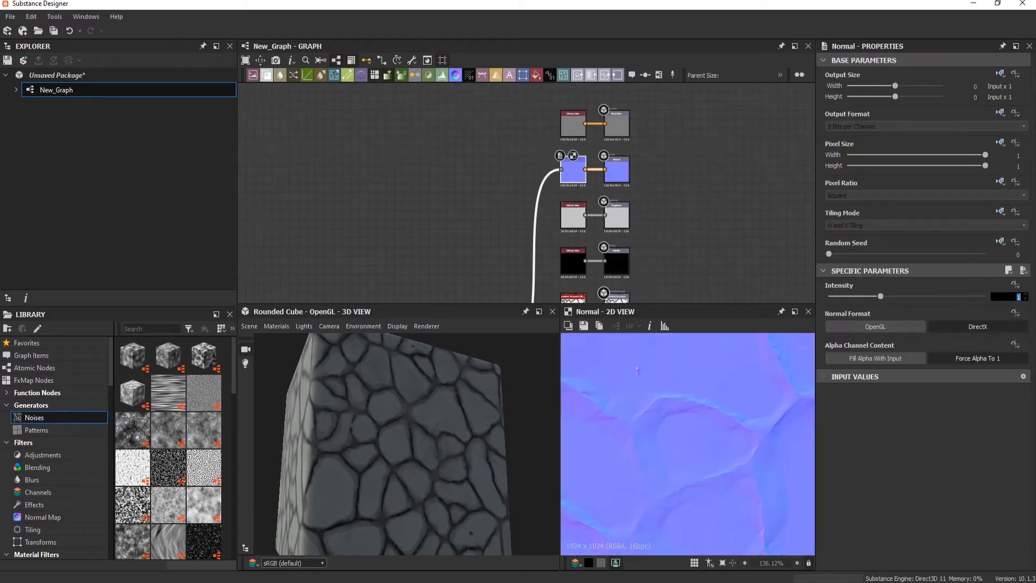
type("10")
key("Return")
left_click_drag(437, 450, 421, 410)
Reposition the Slope Blur Grayscale and add a Directional Warp node after it
scroll(546, 180, "down", 4)
scroll(546, 181, "up", 2)
left_click_drag(338, 167, 471, 230)
double_click(470, 230)
middle_click_drag(534, 249, 608, 223)
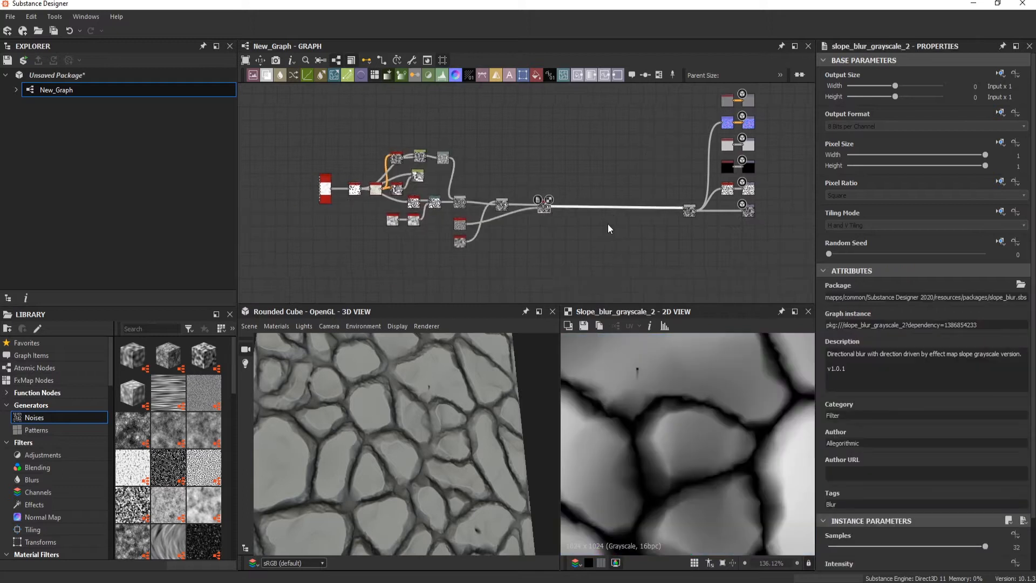
scroll(588, 222, "up", 3)
key("d")
middle_click_drag(539, 217, 563, 179)
scroll(564, 180, "up", 2)
Add a Crystal 1 noise node and connect it to the Directional Warp's intensity input
key("space")
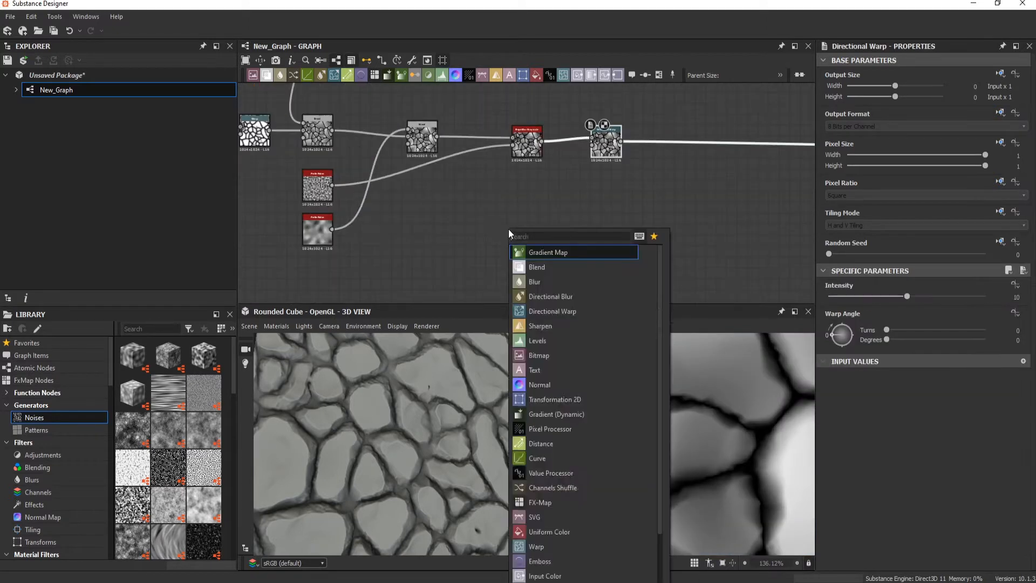
type("cr")
left_click(541, 282)
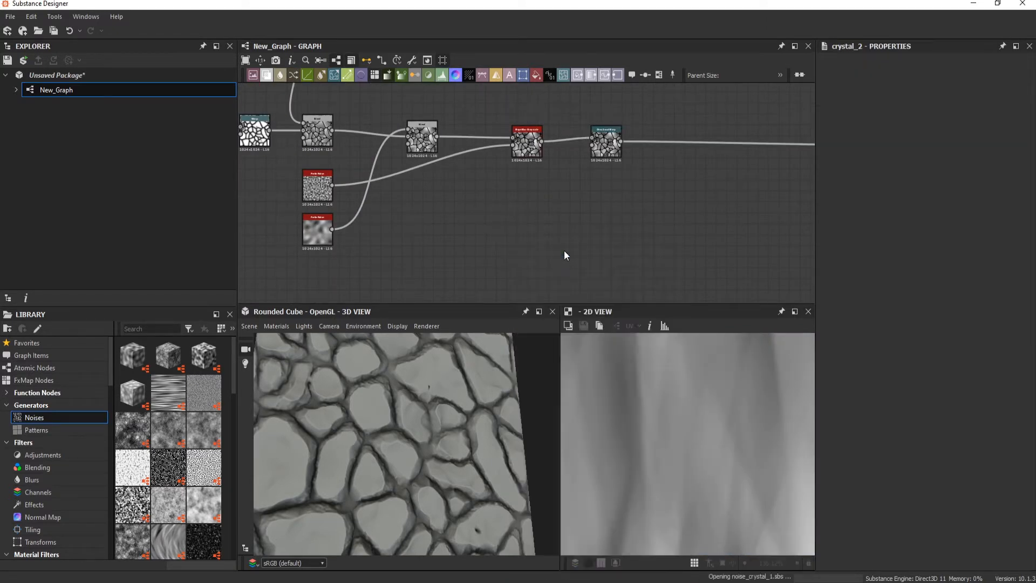
left_click_drag(527, 230, 593, 145)
Set the Directional Warp's intensity to 6.74 and its warp angle to 95 degrees, checking the stone edges on the cube
double_click(607, 144)
left_click_drag(907, 296, 958, 297)
left_click(843, 324)
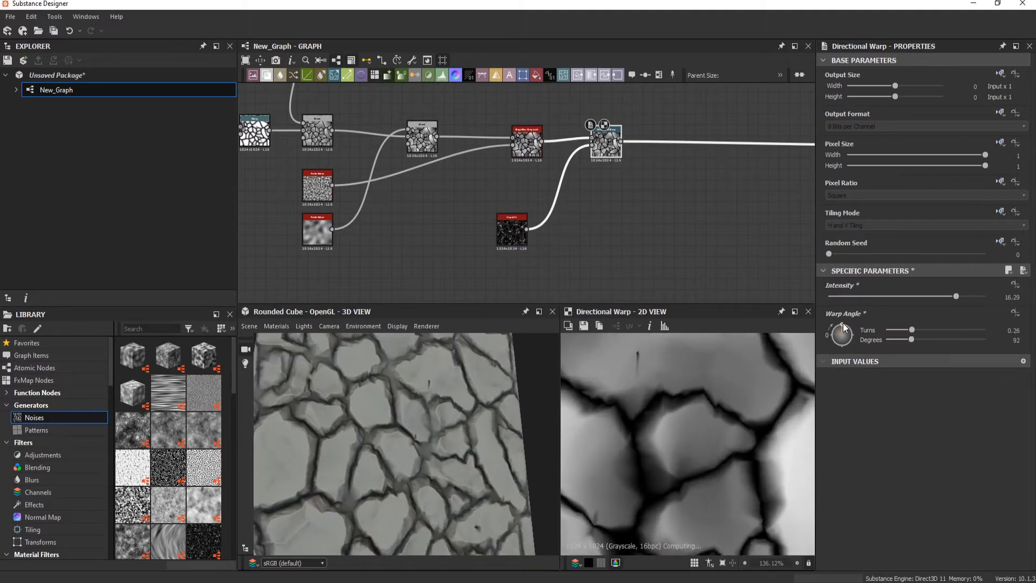
left_click(855, 296)
left_click_drag(856, 296, 881, 296)
left_click_drag(475, 416, 452, 375)
scroll(452, 376, "up", 3)
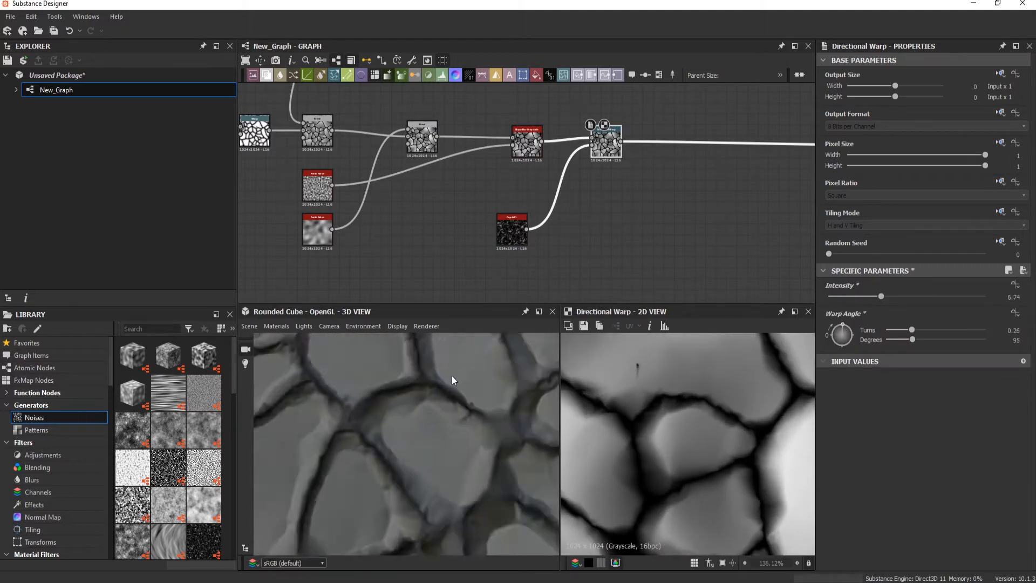
scroll(451, 375, "down", 2)
scroll(668, 206, "down", 4)
Add a Tile Sampler node in the empty area below the Crystal 1 node
double_click(454, 215)
scroll(468, 215, "up", 2)
key("space")
type("tile")
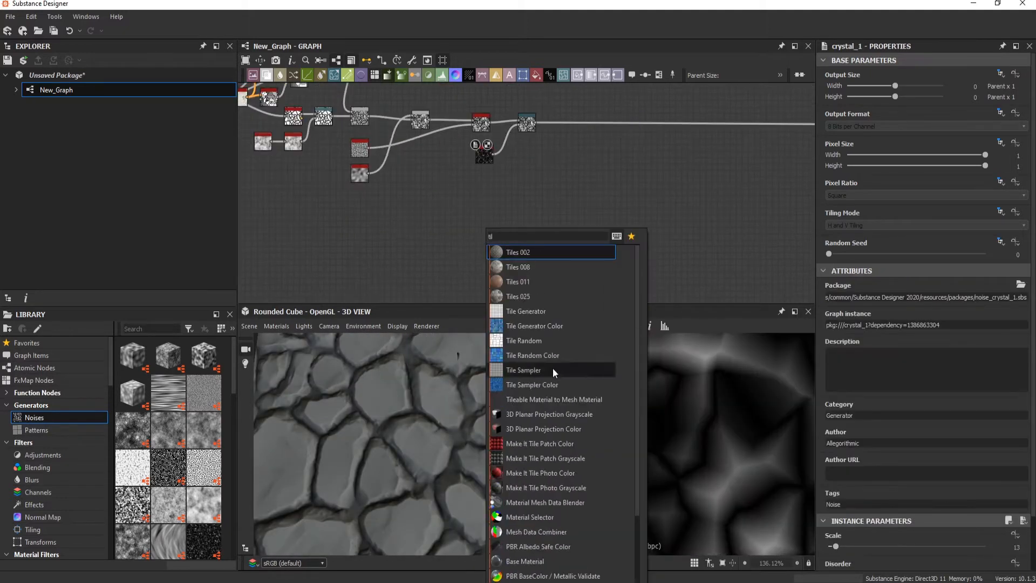
left_click(553, 368)
scroll(510, 246, "up", 2)
Add a Polygon 2 node beside the new Tile Sampler
key("space")
type("pol")
left_click(448, 294)
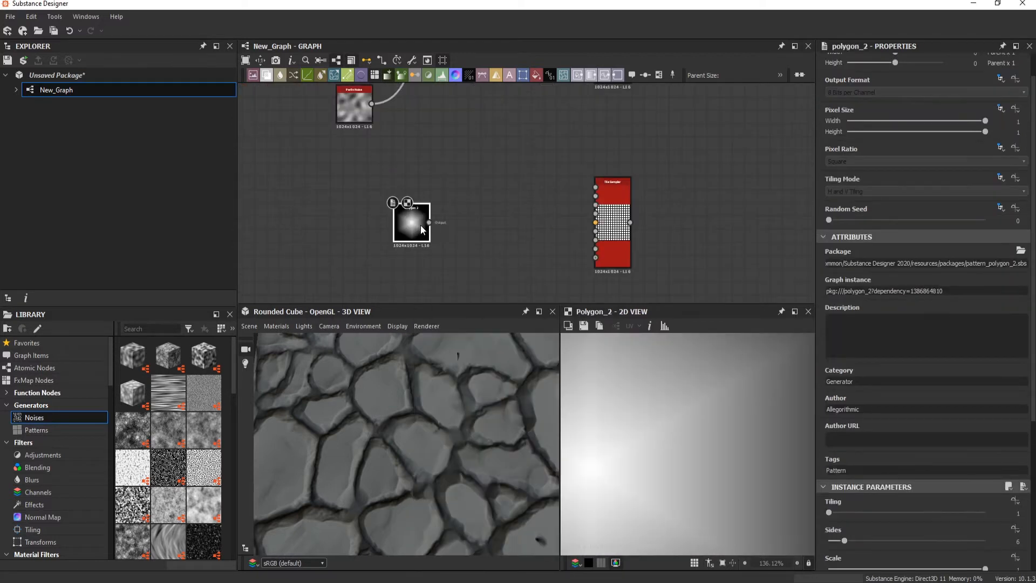
Set the Polygon 2 node's scale to 0.78 and gradient to 0.46, leaving no Levels node after it
key("ctrl+l")
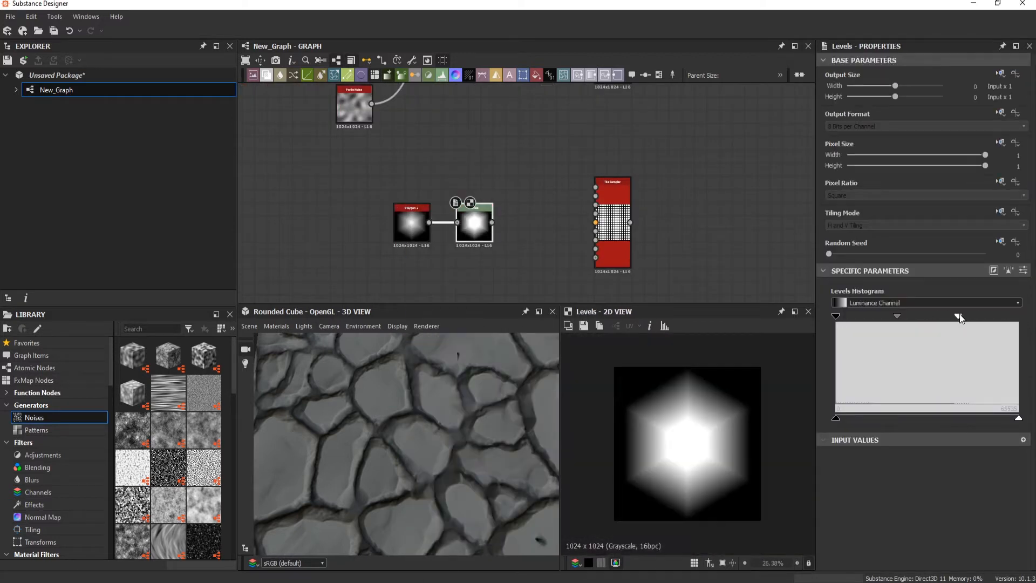
key("ctrl+z")
scroll(917, 378, "down", 5)
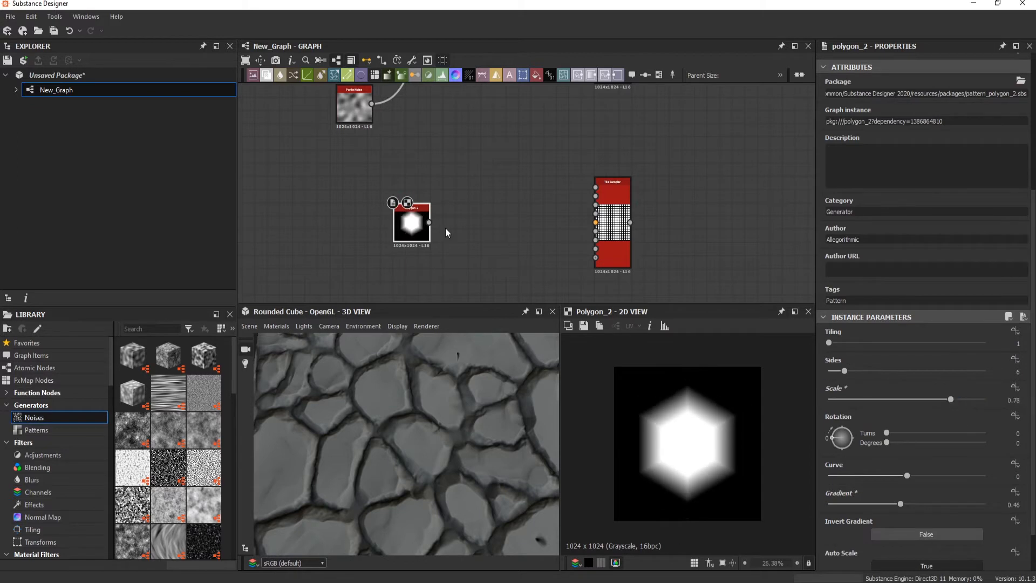
Blend the Polygon 2 shape with a Gradient Linear 1 node and feed the result into the Tile Sampler
key("ctrl+b")
middle_click_drag(469, 239, 491, 198)
key("space")
type("gra")
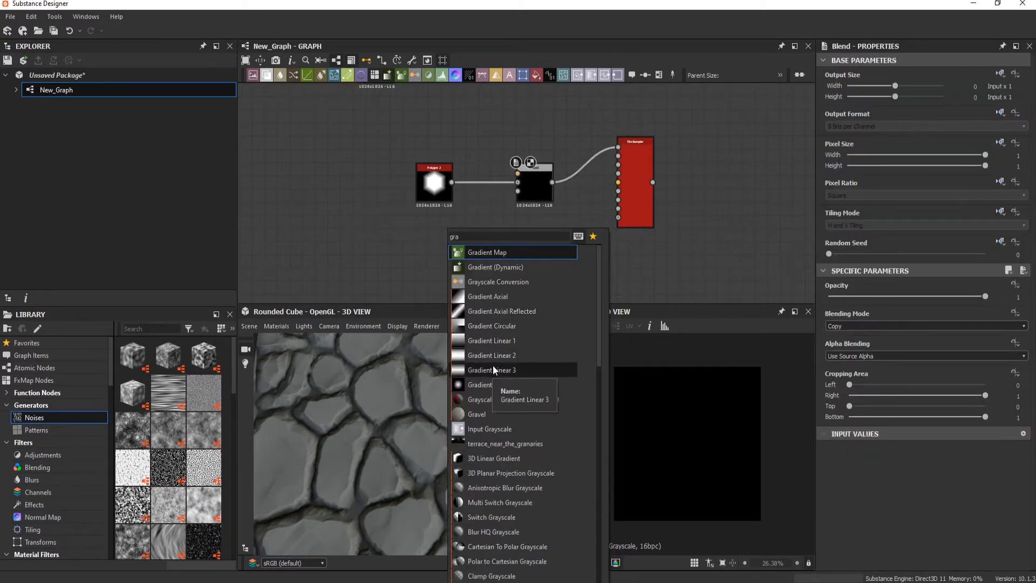
left_click(493, 341)
left_click_drag(464, 248, 639, 179)
left_click(529, 174)
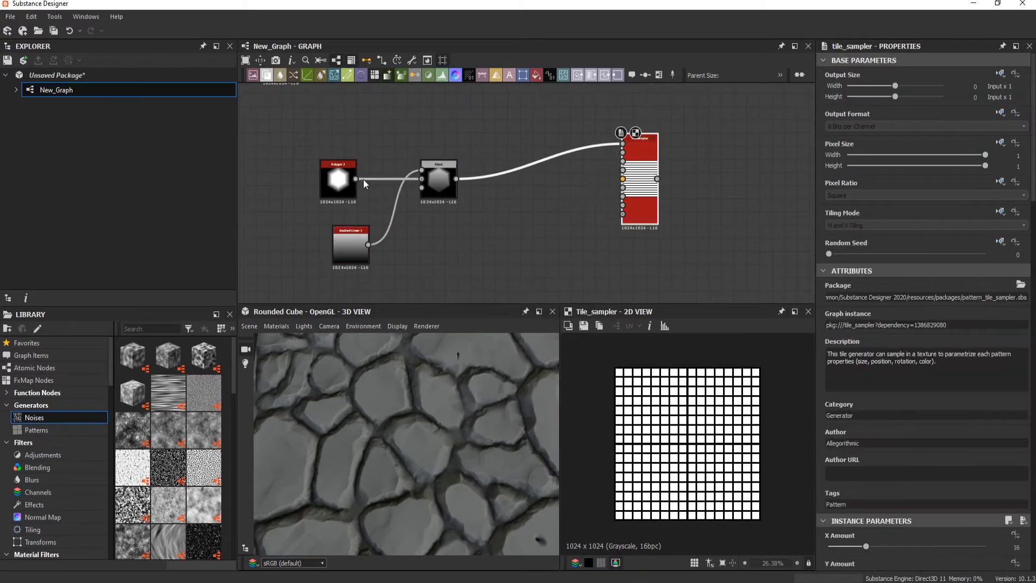
Set the Polygon 2 node's gradient to 1
left_click(338, 181)
scroll(866, 546, "down", 3)
scroll(854, 502, "down", 4)
left_click_drag(830, 451, 986, 451)
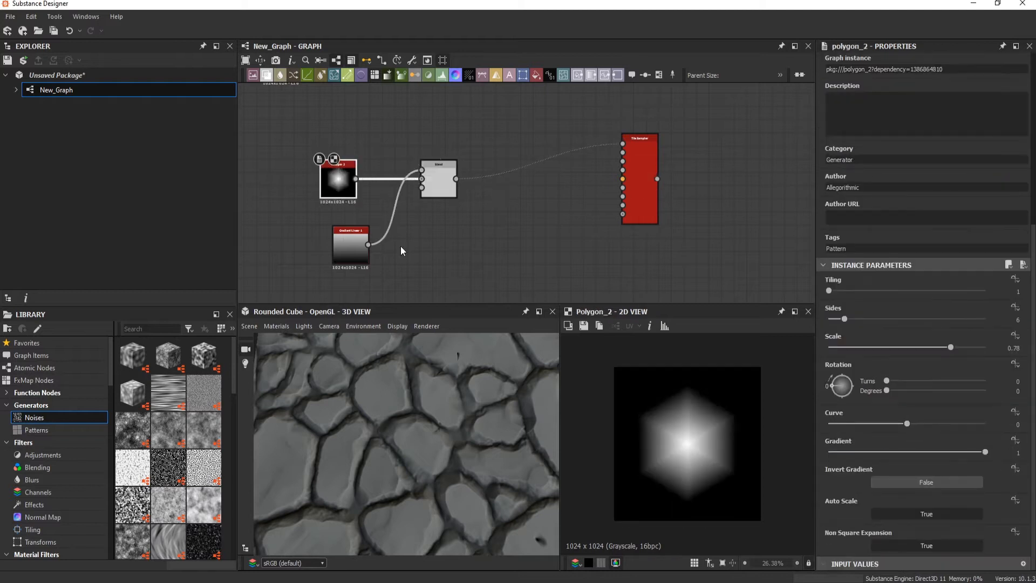
Set the Tile Sampler's pattern to its image input so that it scatters the blended polygon shape
double_click(439, 179)
middle_click_drag(607, 173, 525, 205)
double_click(557, 211)
scroll(932, 454, "down", 3)
left_click(931, 448)
left_click(928, 460)
Enlarge the Tile Sampler's pattern scale, with scale random at 0.46 and position random at 6.4
scroll(928, 460, "down", 5)
left_click(902, 394)
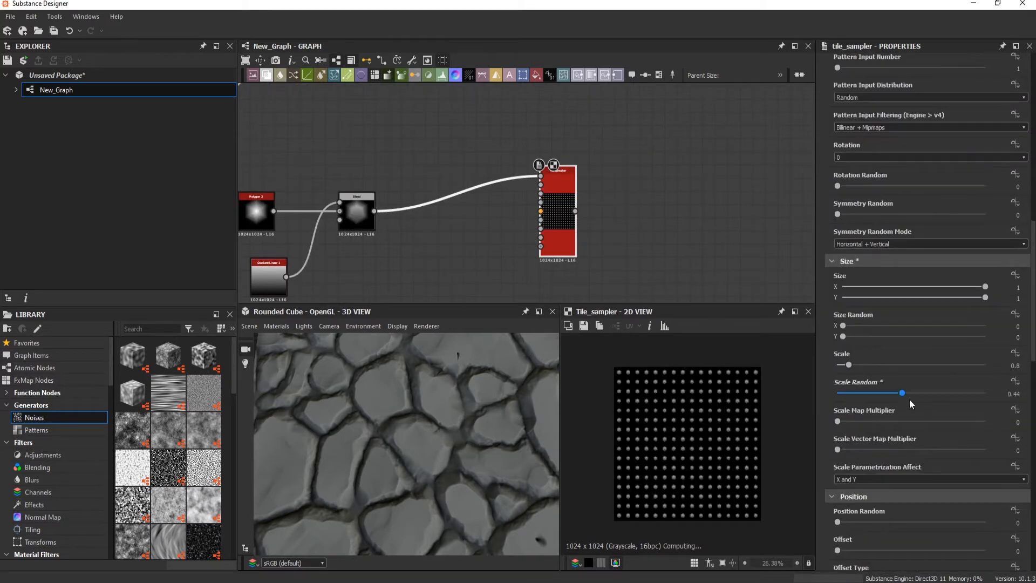
left_click_drag(909, 363, 944, 363)
scroll(907, 356, "down", 3)
left_click_drag(871, 318, 932, 317)
Set the Tile Sampler's rotation random to 1, color random to about 0.89 and scale to 5.13
scroll(932, 351, "down", 3)
left_click_drag(937, 441, 986, 441)
scroll(883, 429, "down", 1)
scroll(883, 429, "down", 4)
left_click_drag(891, 486, 969, 485)
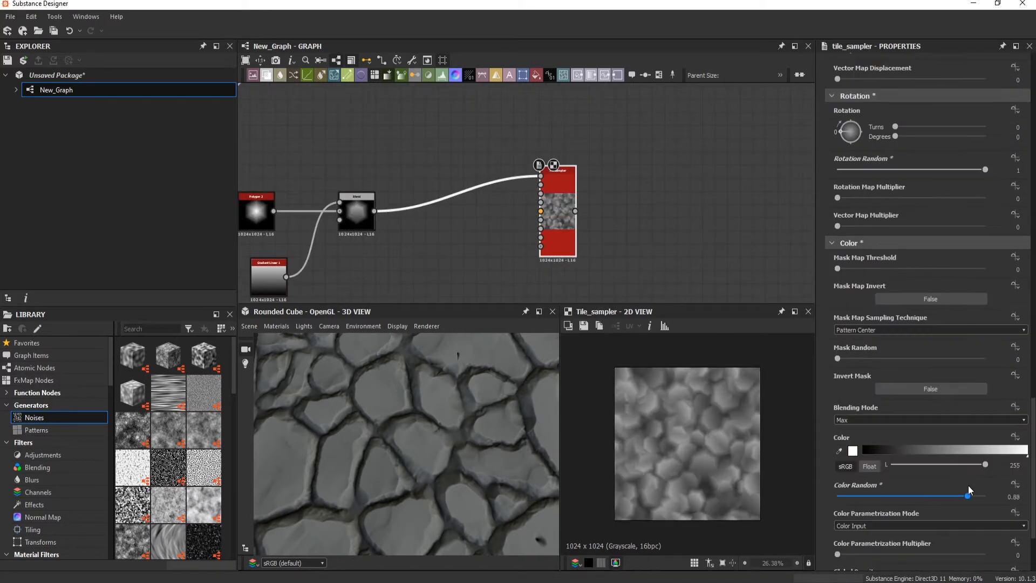
scroll(928, 378, "up", 8)
left_click_drag(881, 161, 913, 161)
scroll(696, 432, "up", 6)
Add a Directional Warp after the Tile Sampler, driven by the Crystal 1 node
left_click_drag(569, 220, 500, 187)
key("space")
key("Return")
scroll(500, 187, "down", 3)
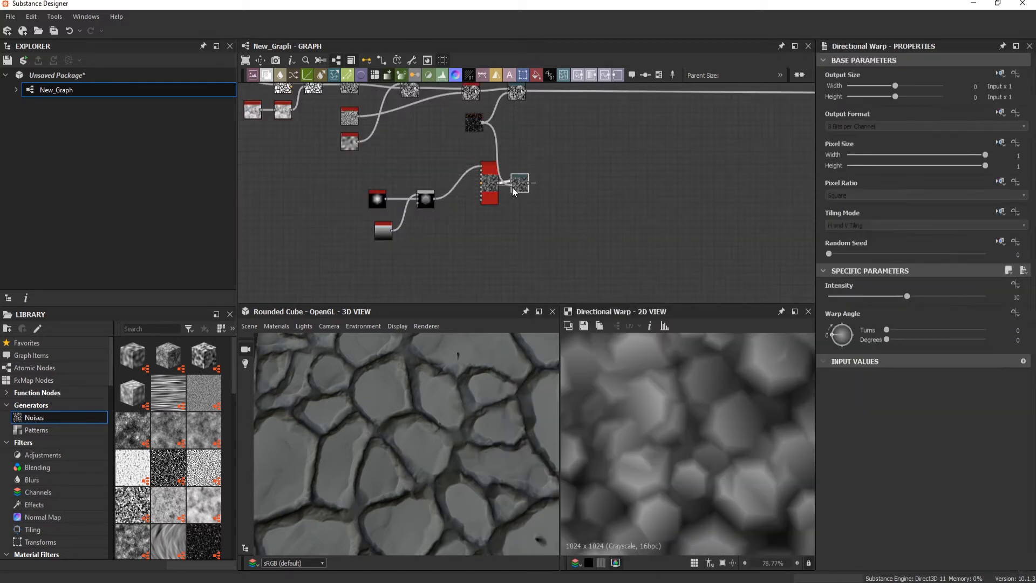
Blend a BnW Spots 2 noise over the warped pattern in Multiply mode at reduced opacity
key("space")
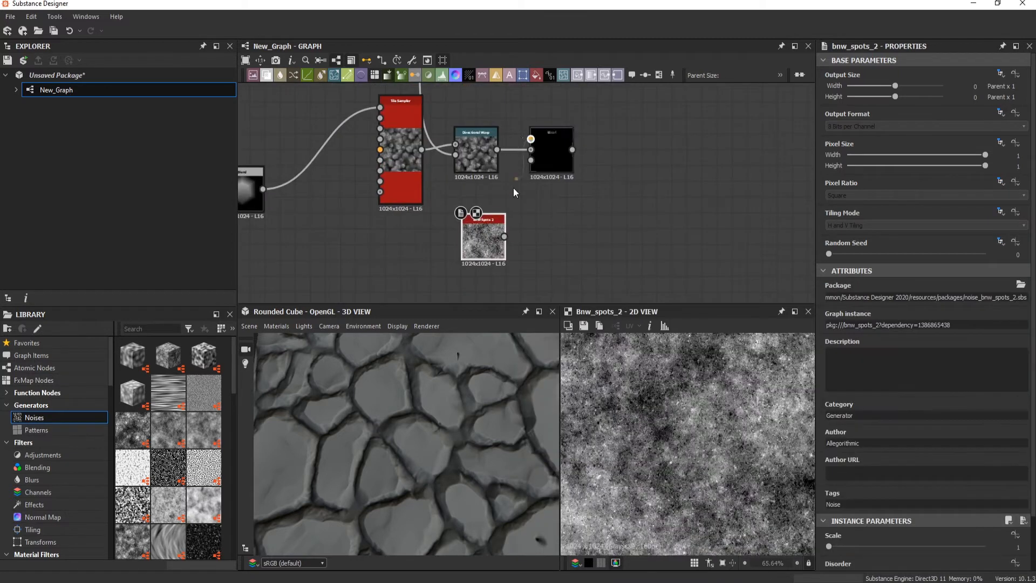
left_click(558, 162)
scroll(854, 326, "down", 3)
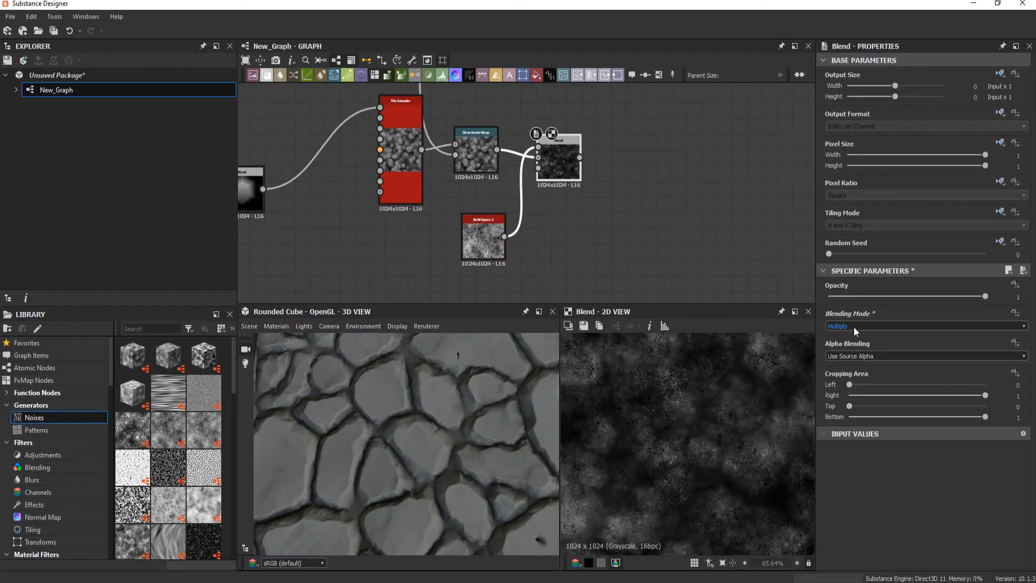
left_click_drag(986, 297, 879, 296)
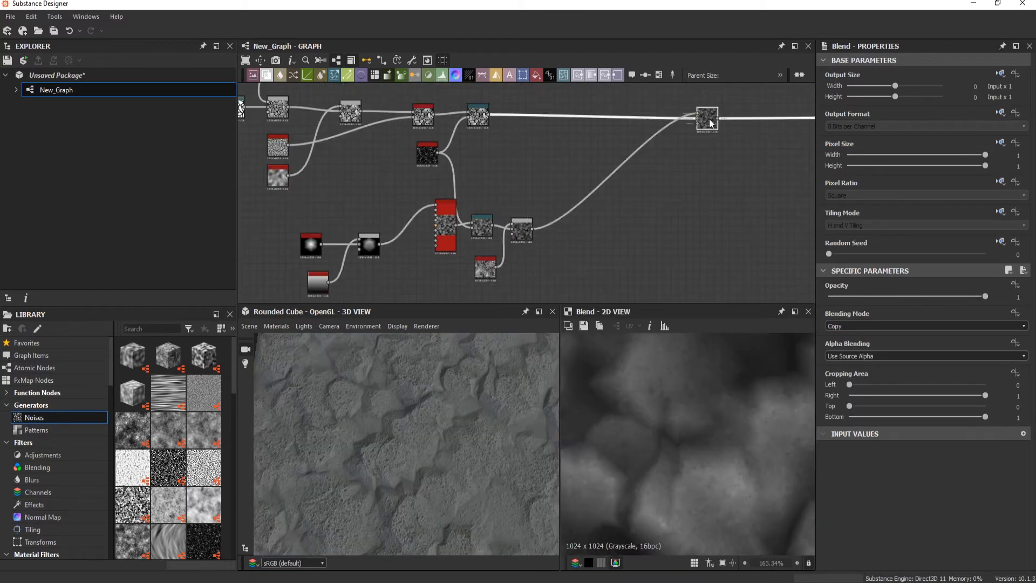
Blend the scattered pattern into the main stone chain using Add (Linear Dodge) at 0.35 opacity
scroll(862, 326, "down", 1)
mouse_move(986, 296)
left_mouse_down()
mouse_move(847, 296)
mouse_move(884, 297)
left_mouse_up()
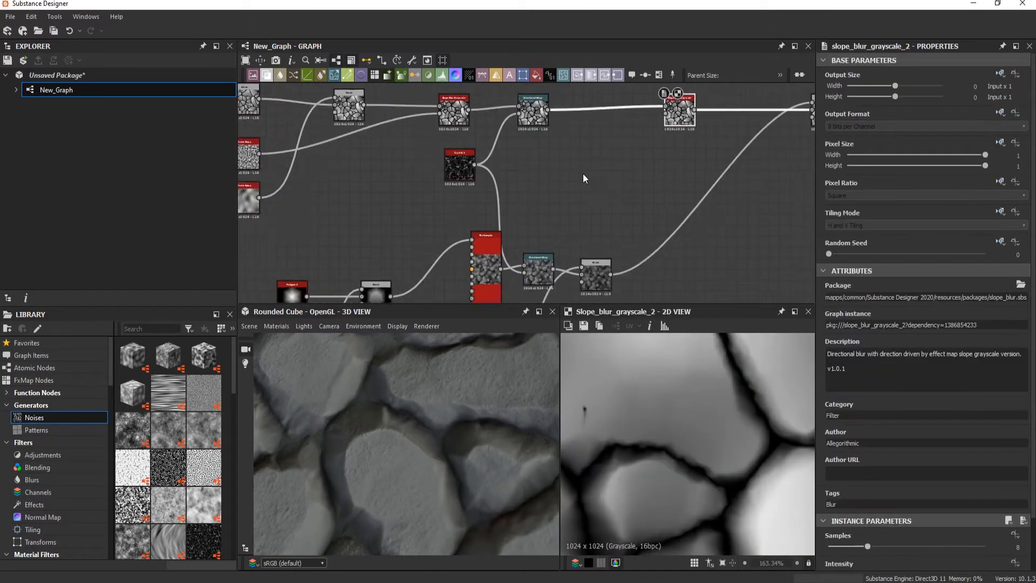
Feed the early noise into the main chain's new Slope Blur Grayscale, with 32 samples, intensity 0.44 and Min mode
middle_click_drag(583, 173, 538, 202)
left_click_drag(352, 183, 786, 157)
middle_click_drag(756, 162, 568, 181)
left_click_drag(868, 547, 986, 546)
scroll(918, 535, "down", 2)
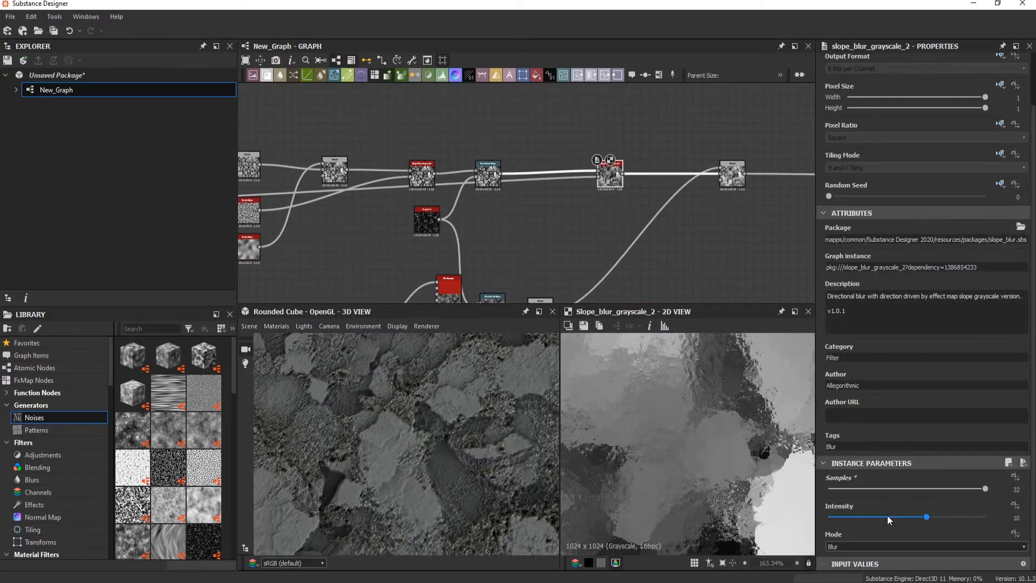
left_click_drag(887, 517, 833, 519)
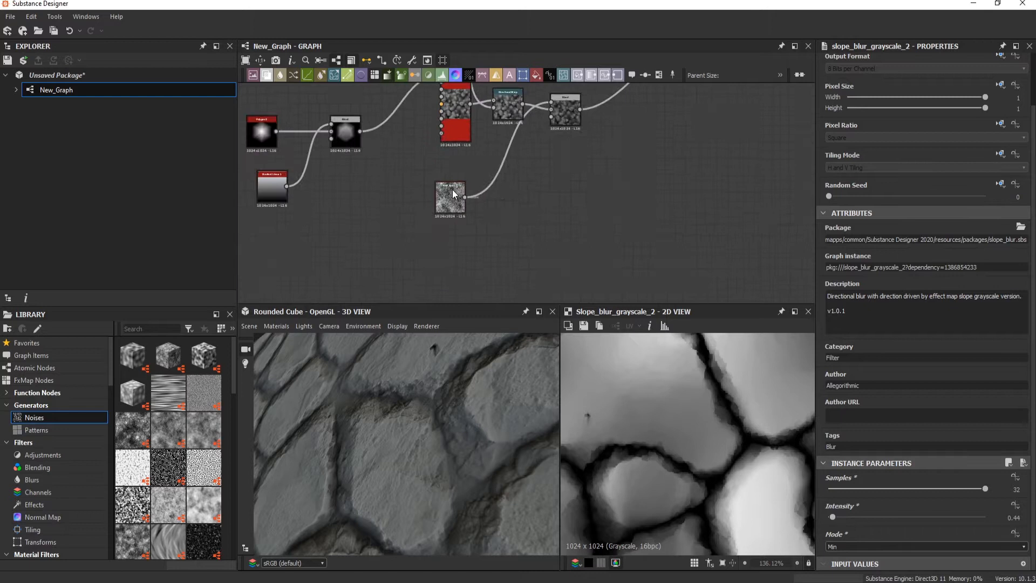
Insert a Levels node after BnW Spots 2 and darken its shadows to increase the noise contrast
key("space")
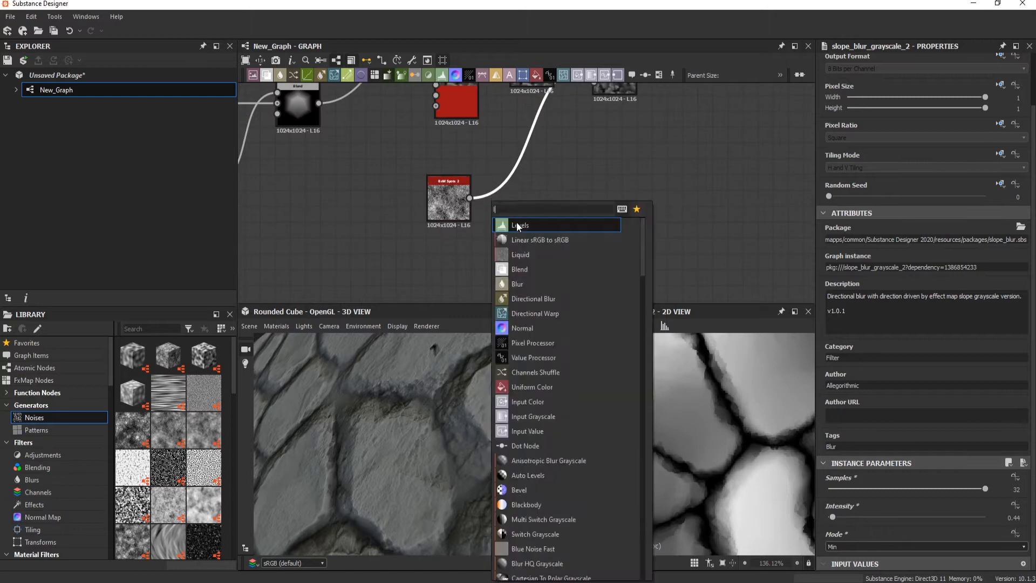
left_click(518, 226)
middle_click_drag(627, 86, 577, 152)
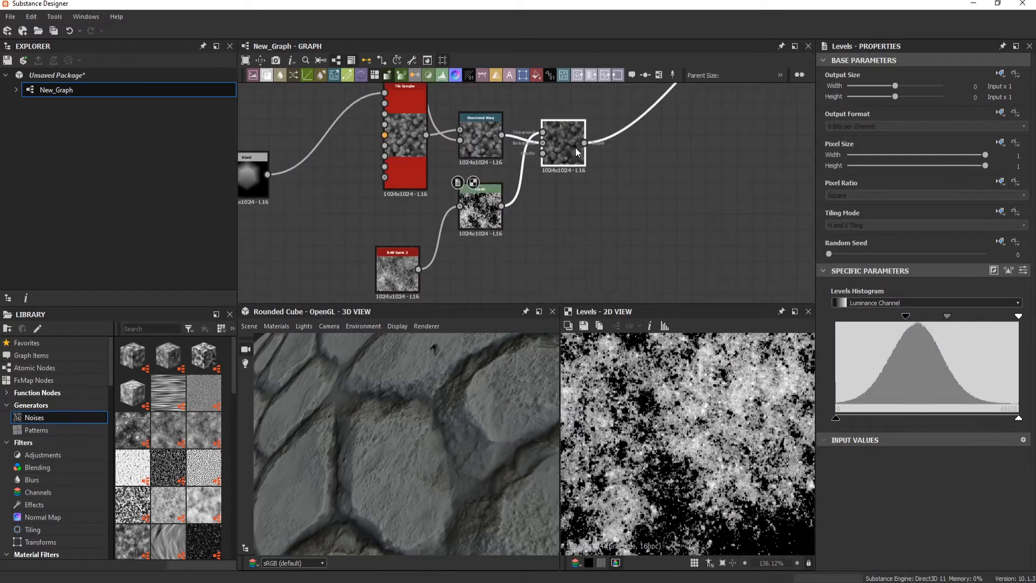
Set the Blend combining the spots with the warped pattern to Add (Linear Dodge) at 0.07 opacity
double_click(576, 148)
scroll(846, 325, "down", 2)
scroll(846, 325, "up", 1)
left_click_drag(846, 297, 837, 299)
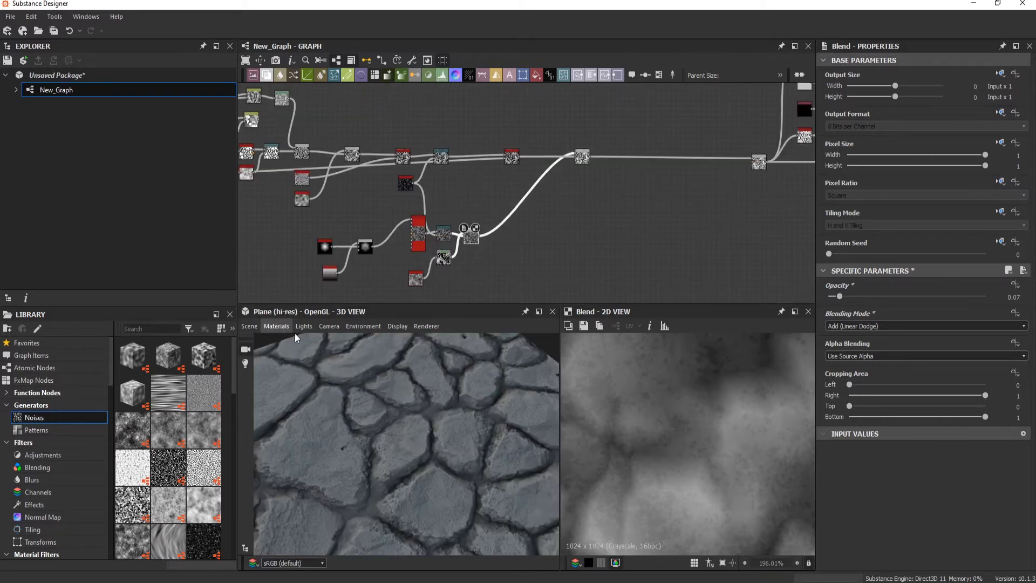
Switch the 3D plane's Default material to the Tessellation shader and set its height scale to 6.11
left_click(286, 328)
mouse_move(297, 341)
left_click(497, 423)
left_click(278, 327)
left_click(493, 410)
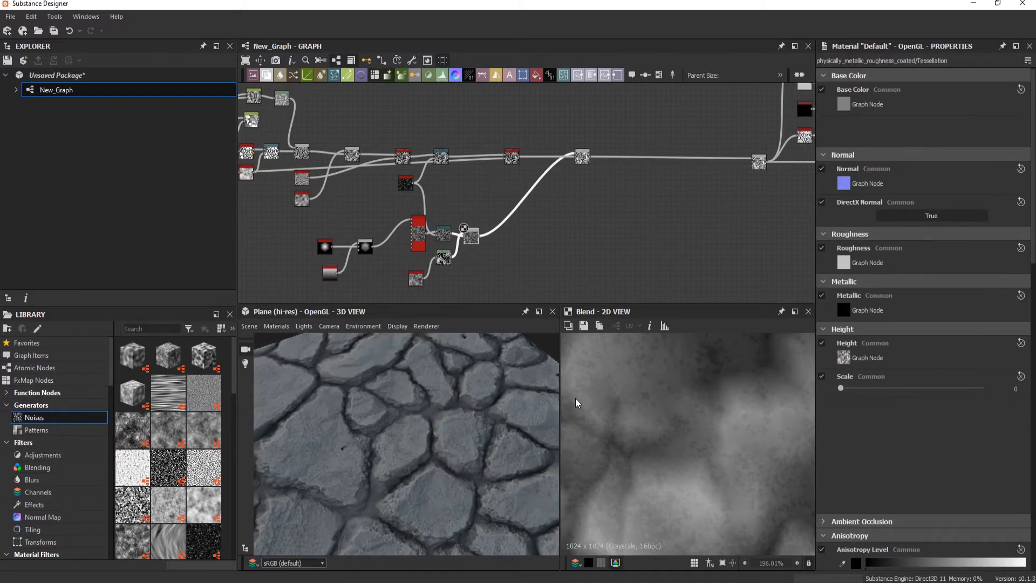
left_click_drag(841, 388, 928, 388)
left_click_drag(502, 459, 479, 421)
scroll(522, 423, "up", 2)
left_click_drag(420, 468, 446, 426)
scroll(446, 426, "up", 3)
Duplicate the Tile Sampler below the BnW Spots 2 node, keeping the polygon blend as its pattern input
left_click_drag(320, 126, 343, 152)
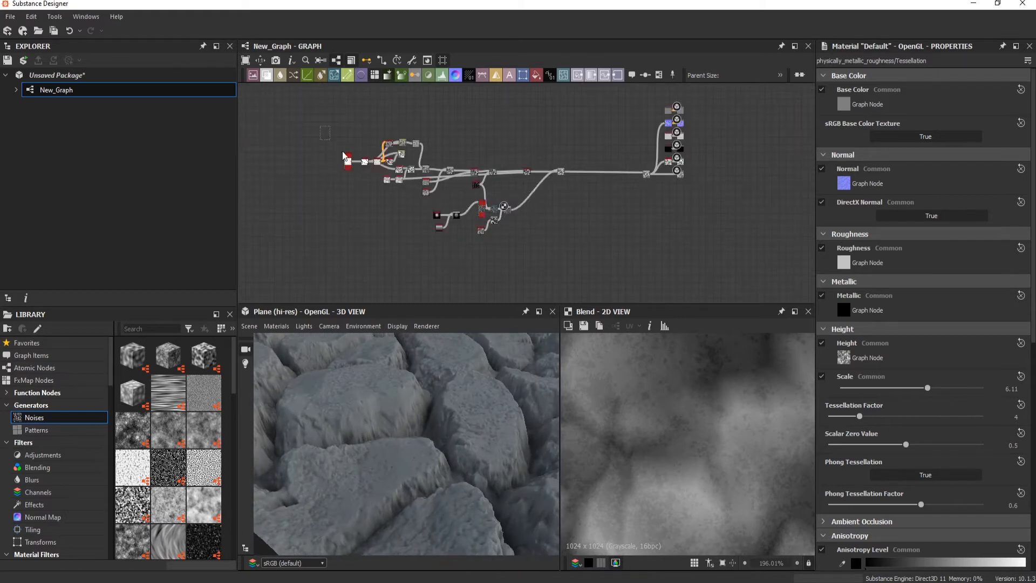
left_click(443, 172)
scroll(442, 180, "up", 5)
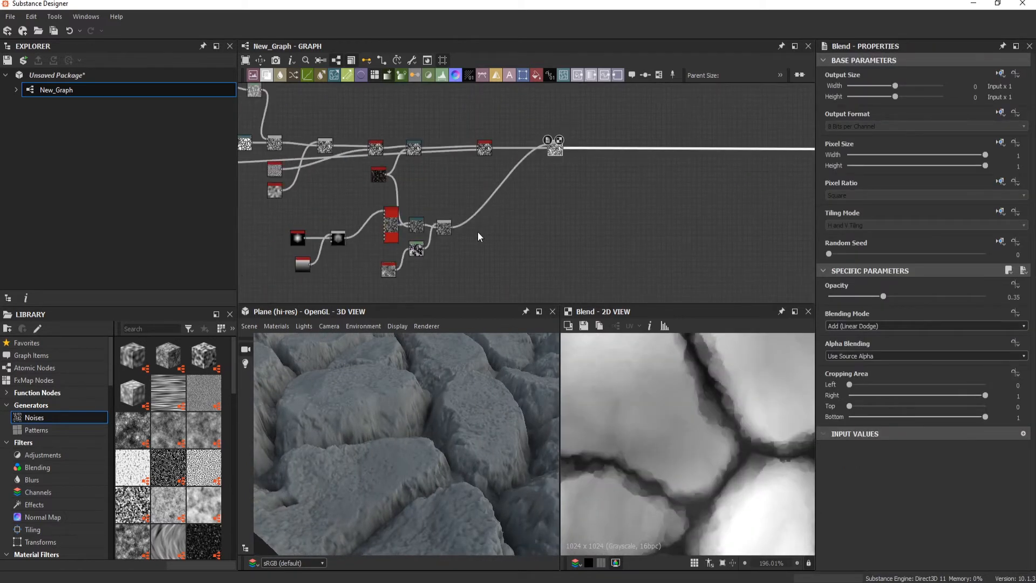
left_click(392, 228)
middle_click_drag(392, 227, 561, 166)
double_click(558, 292)
middle_click_drag(559, 291, 579, 213)
scroll(743, 452, "down", 6)
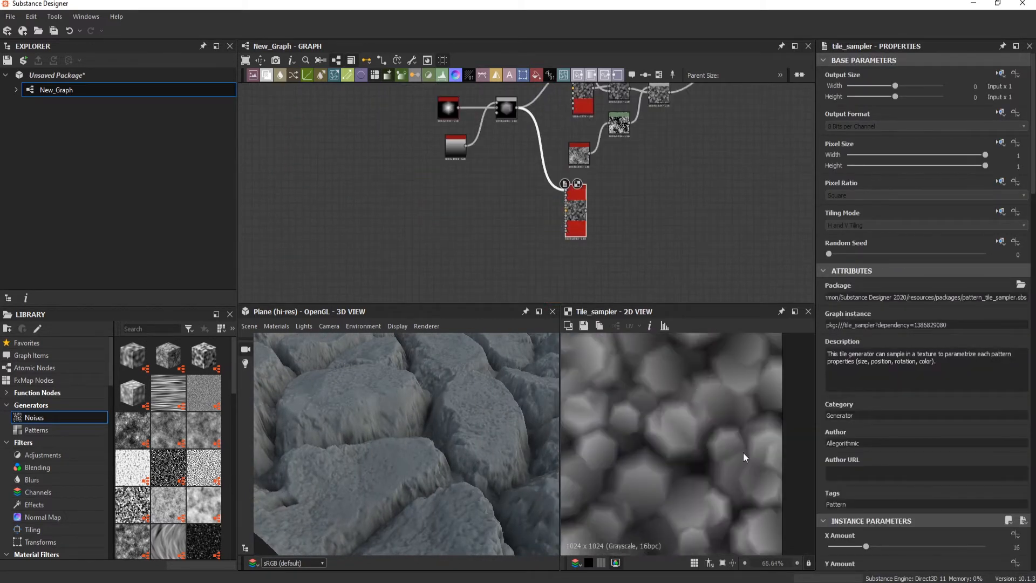
On the duplicated Tile Sampler, reduce the X amount, set rotation random to 0 and rotation to 40 degrees
scroll(866, 421, "down", 3)
left_click_drag(866, 412, 843, 412)
scroll(893, 491, "down", 12)
left_click(838, 543)
scroll(884, 325, "up", 16)
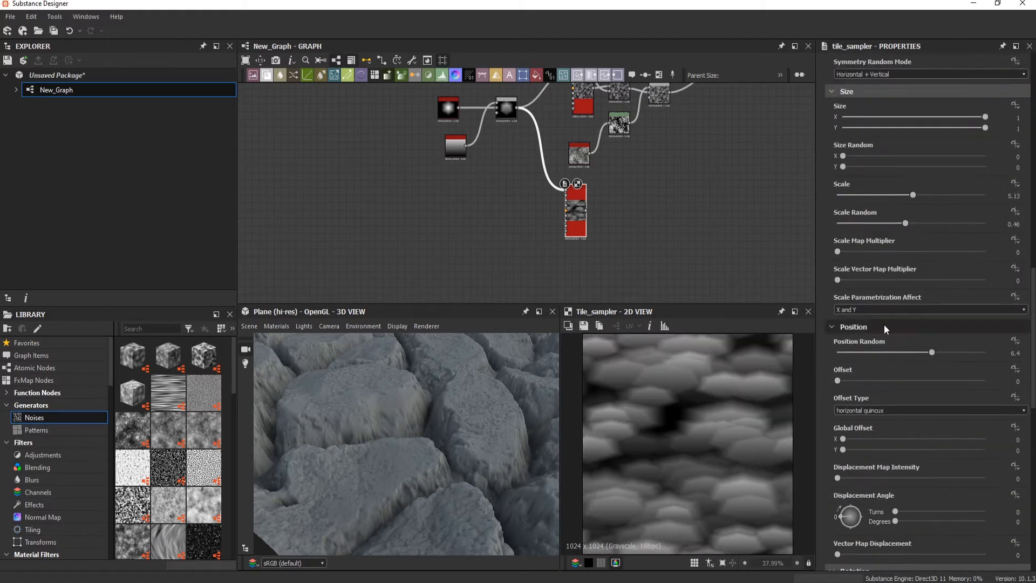
left_click_drag(843, 206, 837, 206)
scroll(840, 324, "down", 18)
left_click_drag(841, 437, 840, 425)
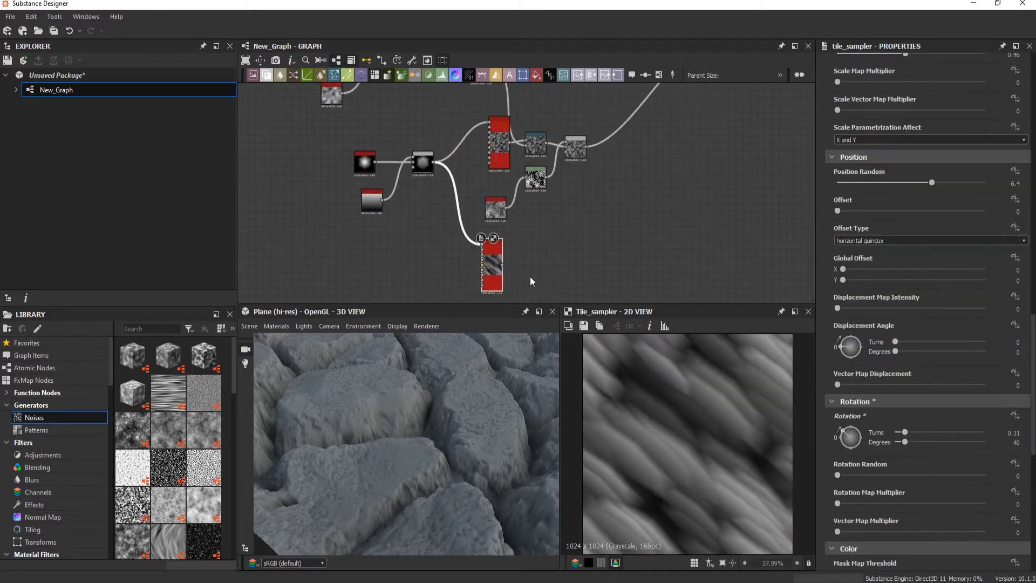
Add a Levels node after the duplicated Tile Sampler and insert a new Blend node at the end of the main chain
key("space")
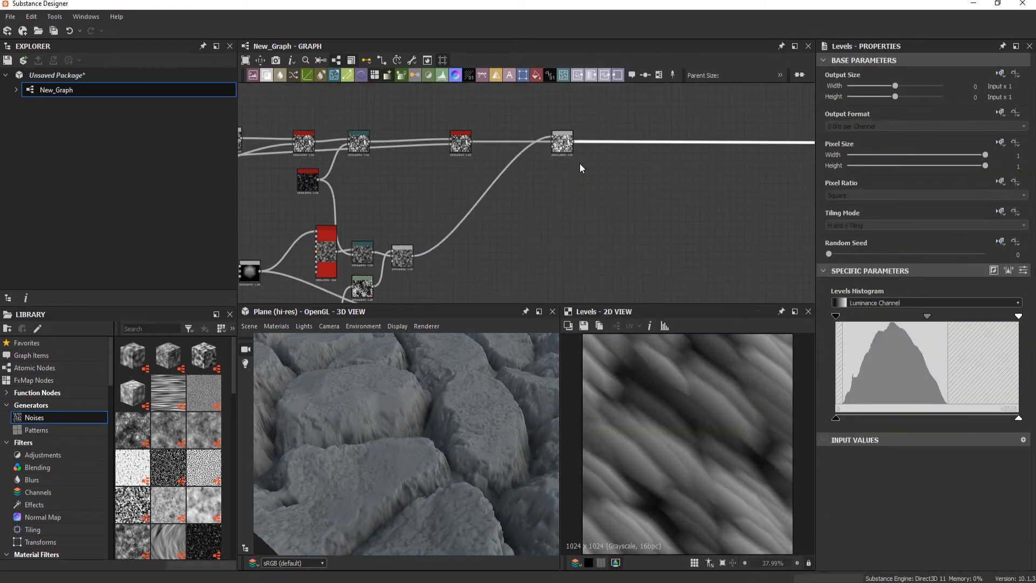
key("space")
type("b")
key("Return")
scroll(451, 146, "down", 4)
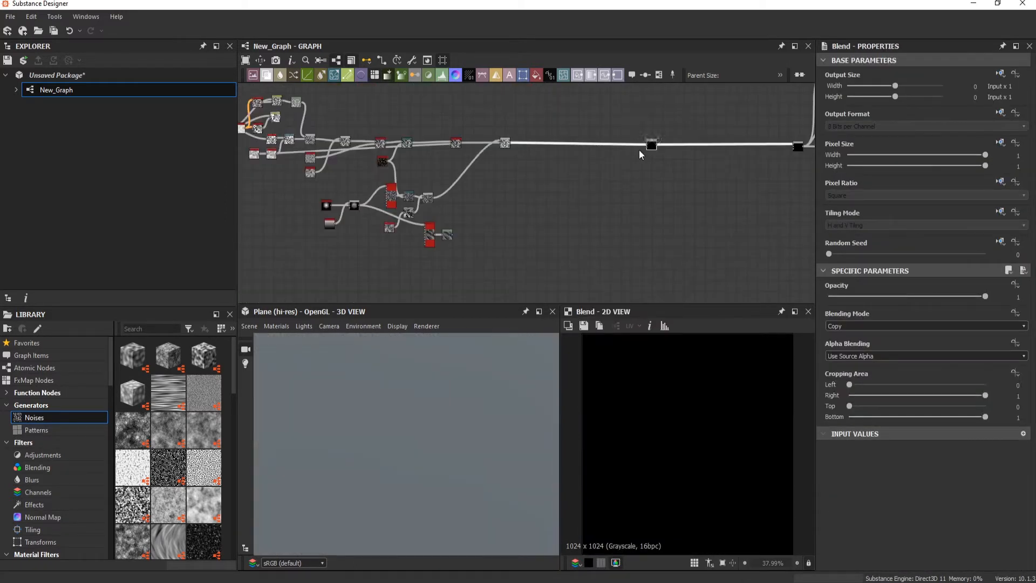
Move the new Blend beside the previous one, connect the stripe Levels to it and use Add Sub mode
left_click_drag(641, 149, 534, 141)
scroll(534, 141, "up", 2)
left_click_drag(417, 276, 539, 136)
scroll(870, 323, "down", 2)
scroll(868, 322, "down", 2)
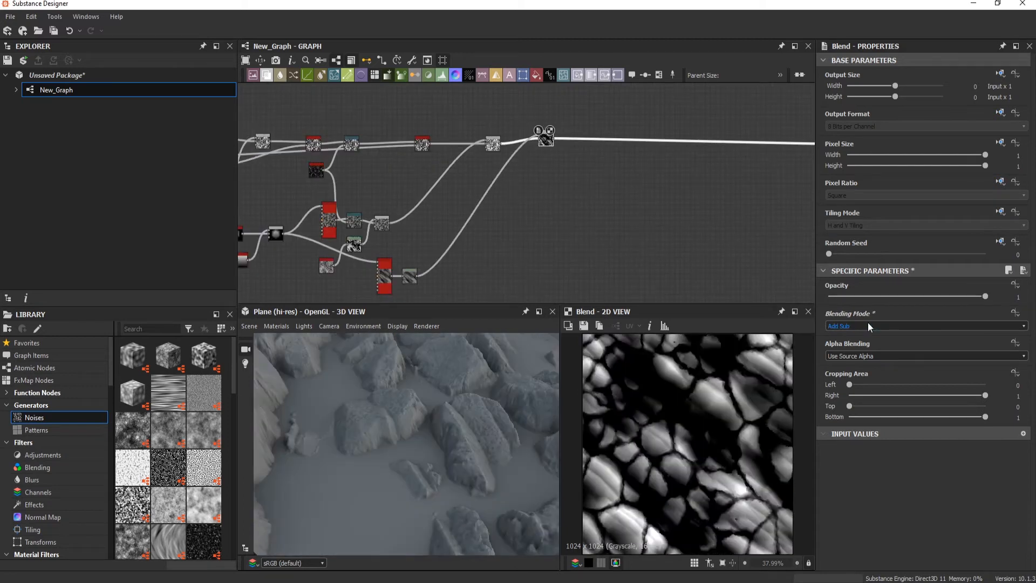
Increase the duplicated Tile Sampler's Y amount to make the diagonal stripes thinner
scroll(384, 276, "up", 2)
middle_click_drag(385, 276, 488, 248)
left_click(488, 248)
scroll(858, 359, "down", 3)
left_click_drag(868, 439, 935, 438)
scroll(462, 412, "down", 3)
scroll(461, 412, "down", 2)
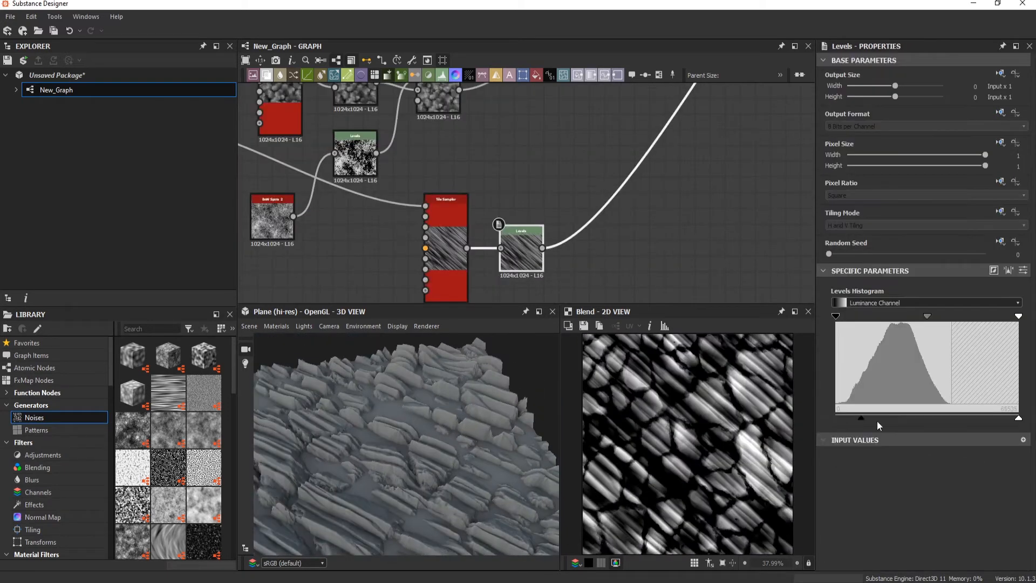
Raise the stripe Levels node's black output and change the blending mode of the Blend it feeds
left_click_drag(876, 421, 935, 419)
scroll(666, 113, "down", 3)
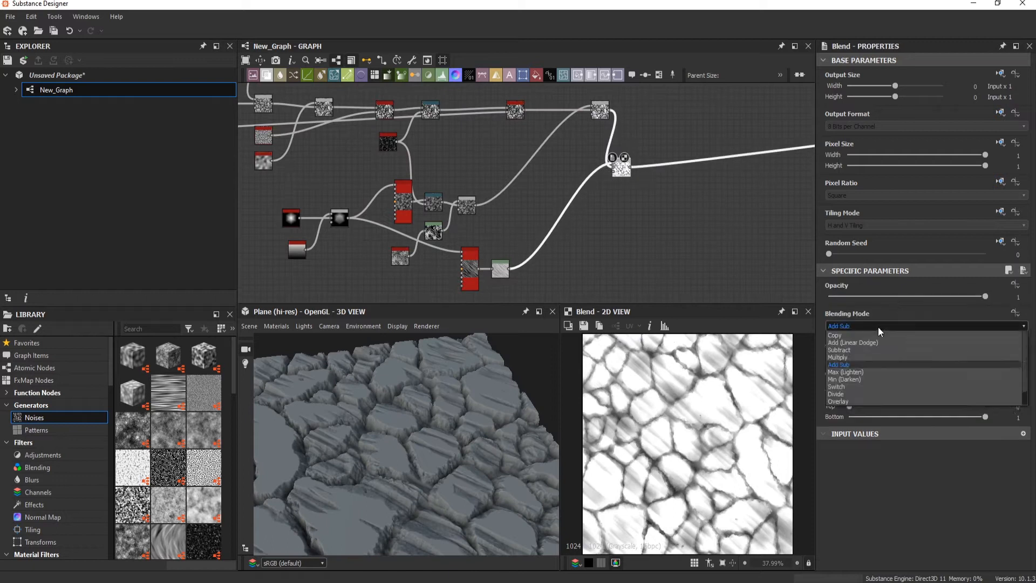
left_click(879, 326)
Insert a Slope Blur Grayscale node between the striped Tile Sampler and its Levels node
scroll(563, 199, "up", 2)
middle_click_drag(506, 172, 483, 216)
left_click(483, 216)
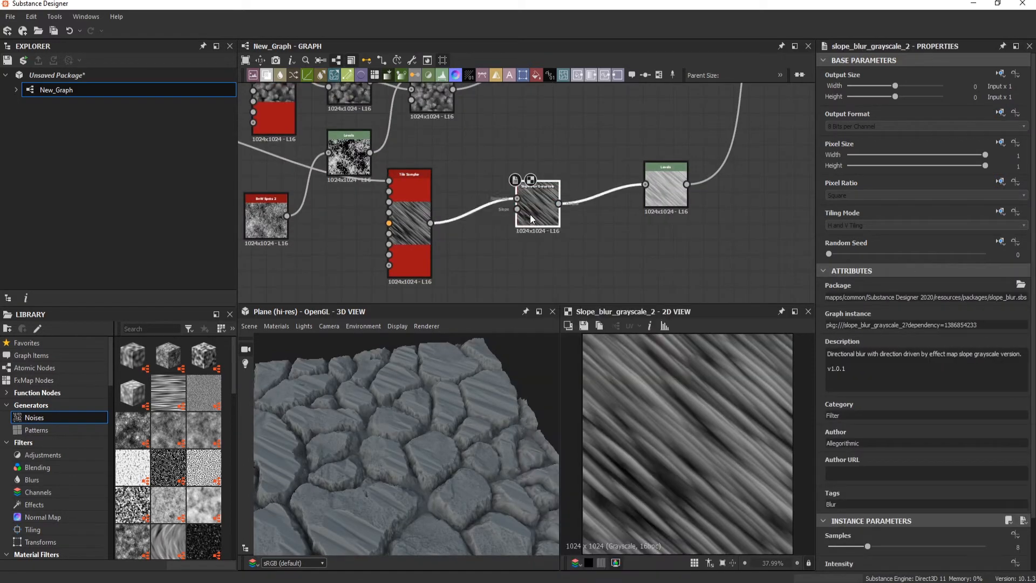
Drive the stripe Slope Blur Grayscale with the early noise and set samples to 32 and intensity to 0.66
scroll(410, 171, "down", 2)
scroll(407, 122, "up", 1)
scroll(489, 160, "down", 4)
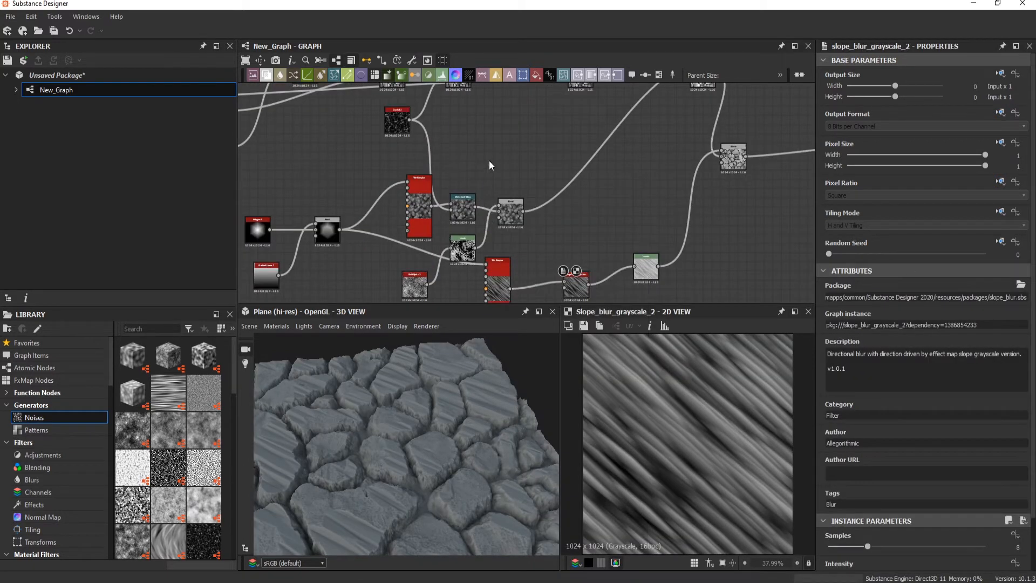
left_click_drag(298, 136, 298, 136)
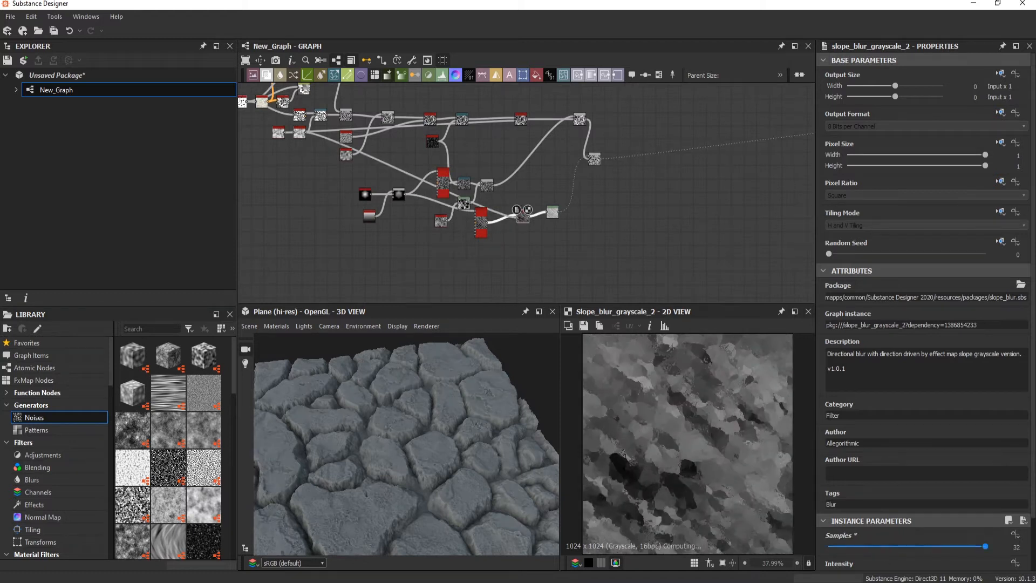
scroll(405, 443, "up", 3)
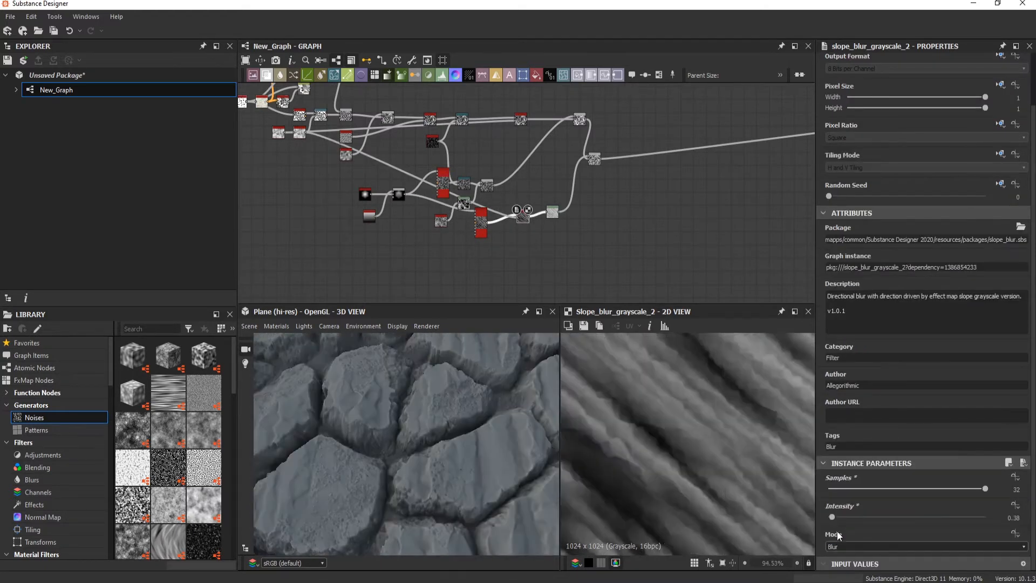
left_click_drag(832, 517, 825, 519)
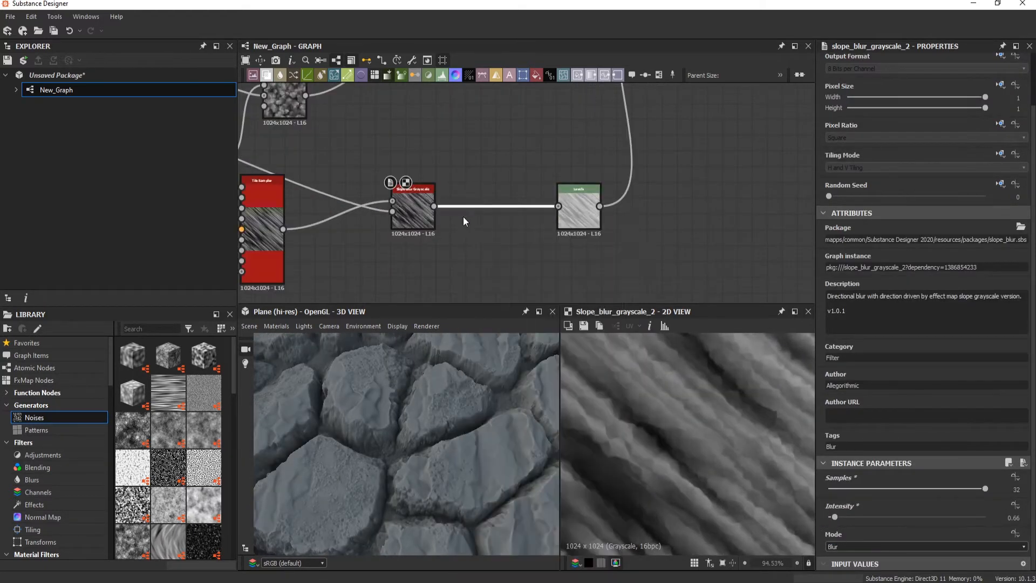
Add a second Slope Blur Grayscale before the stripe Levels, with 32 samples and intensity 0.16
scroll(463, 216, "down", 3)
scroll(438, 148, "up", 2)
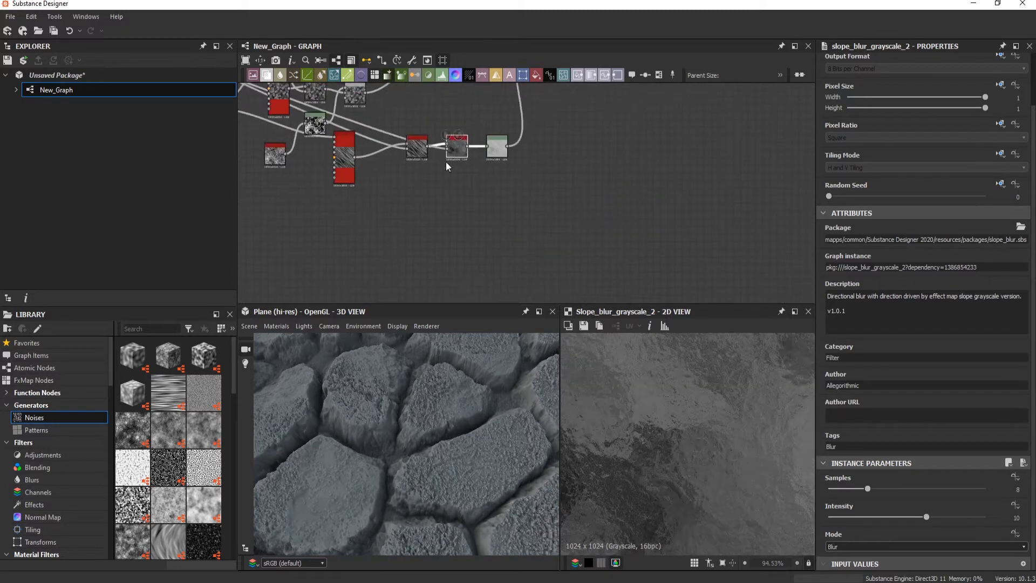
scroll(472, 140, "up", 3)
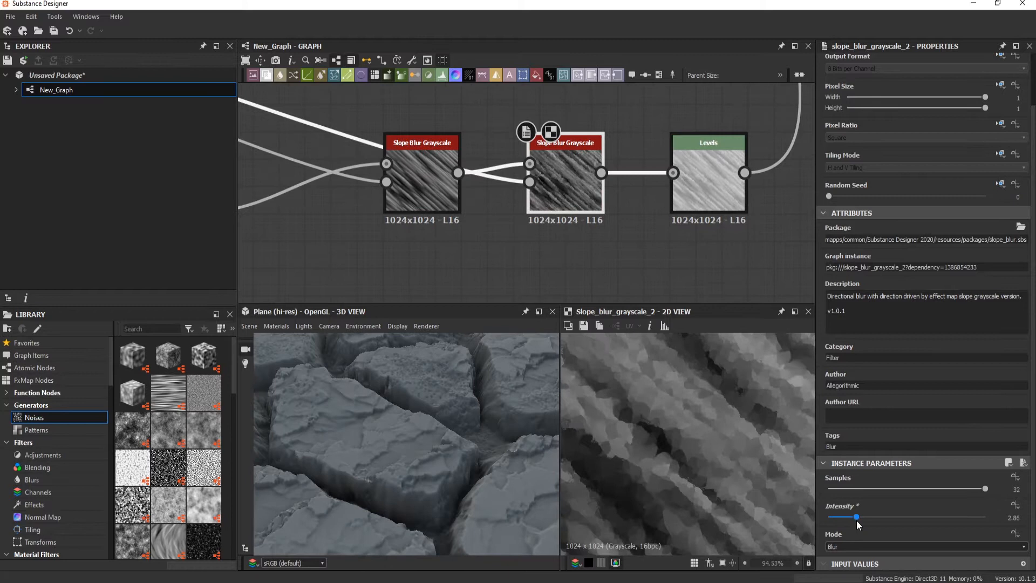
left_click_drag(859, 525, 832, 525)
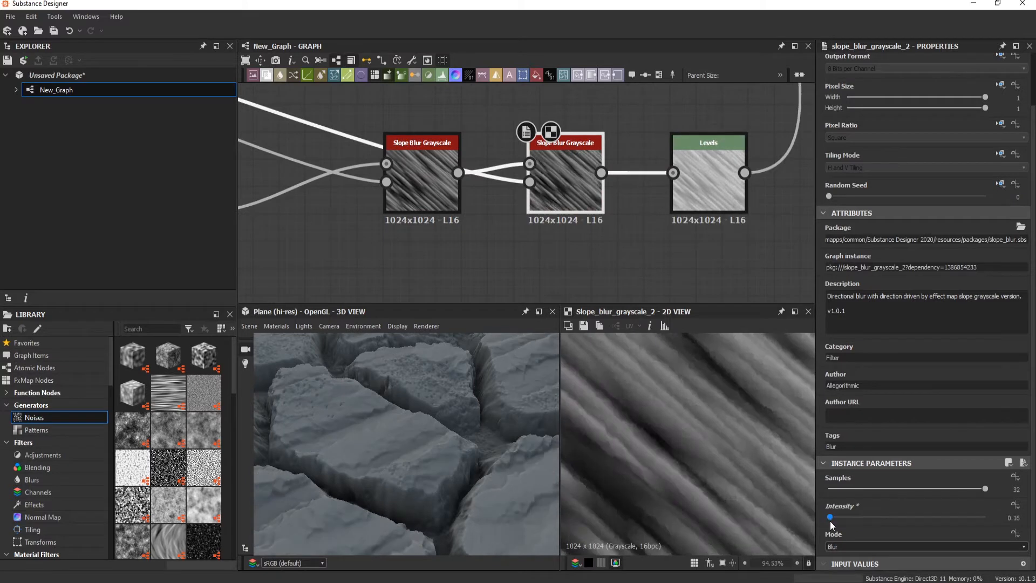
Blend the spots Levels over the second slope blur in Multiply mode at 0.21 opacity
scroll(598, 236, "down", 3)
key("alt+b")
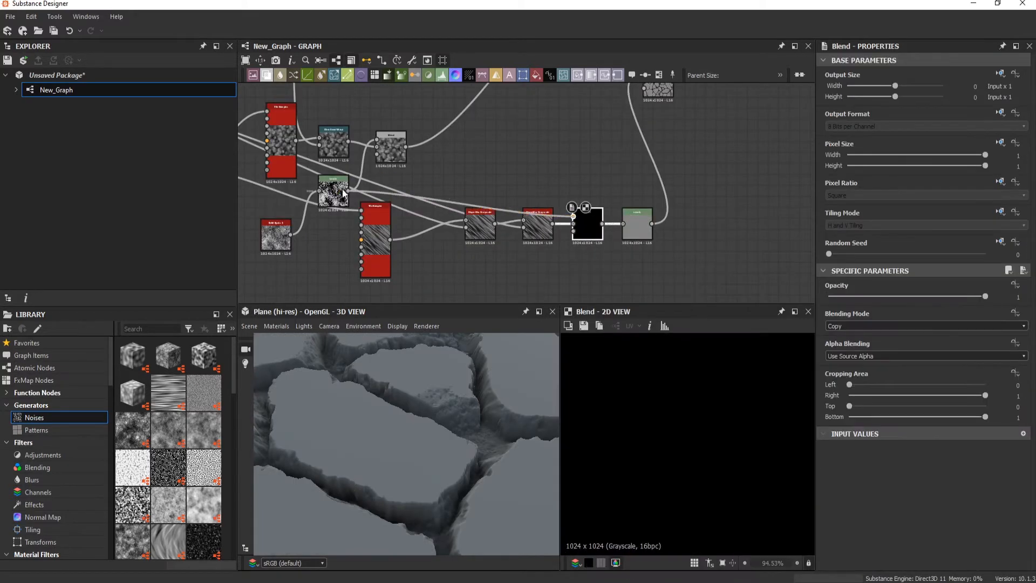
left_click(864, 326)
left_click(842, 368)
left_click_drag(986, 297, 838, 296)
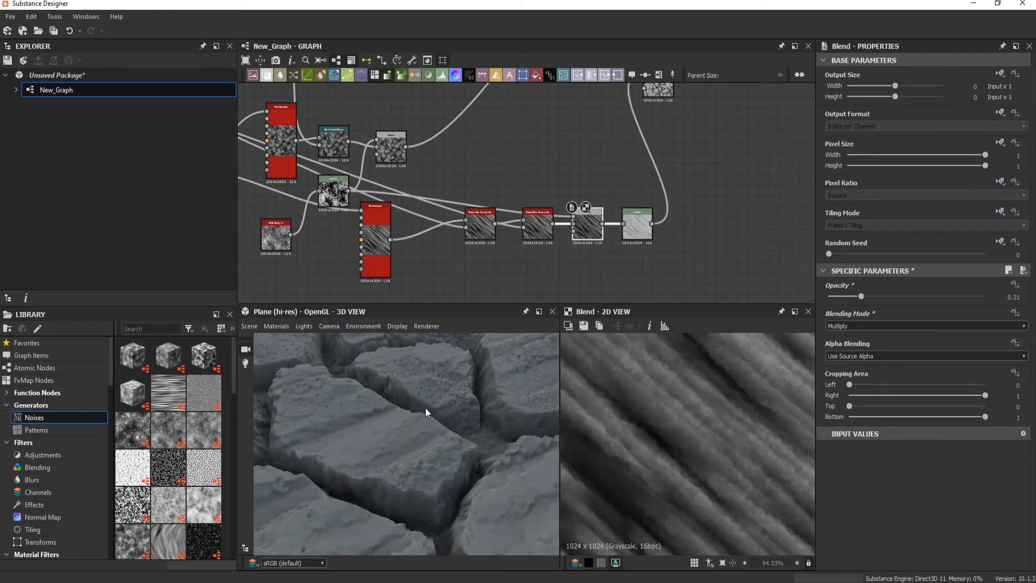
Clip the highlights and raise the output black level of the stripe Levels node to soften the stripes on the stones
scroll(426, 421, "down", 5)
double_click(637, 224)
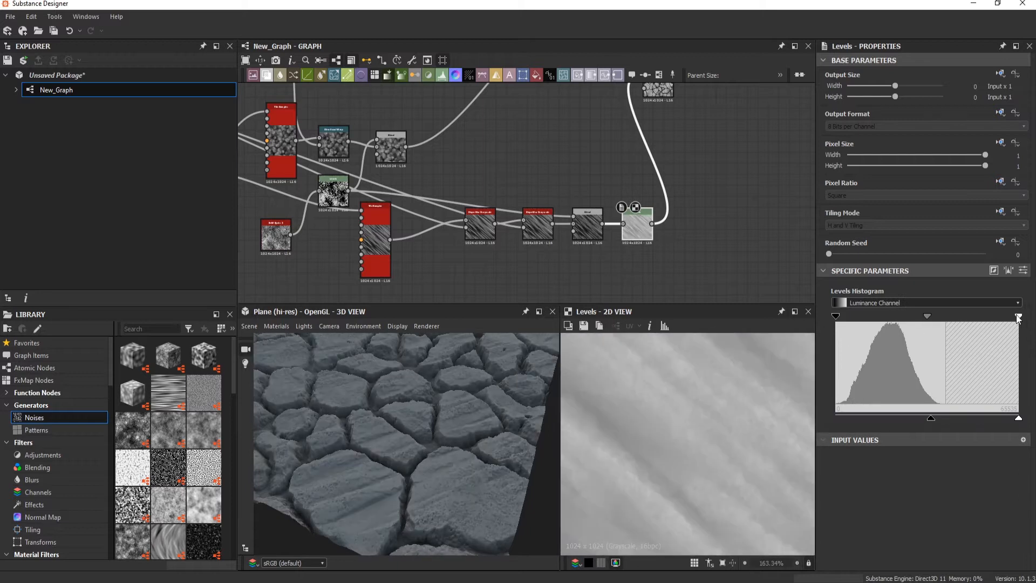
left_click_drag(1018, 319, 891, 318)
middle_click_drag(642, 243, 614, 267)
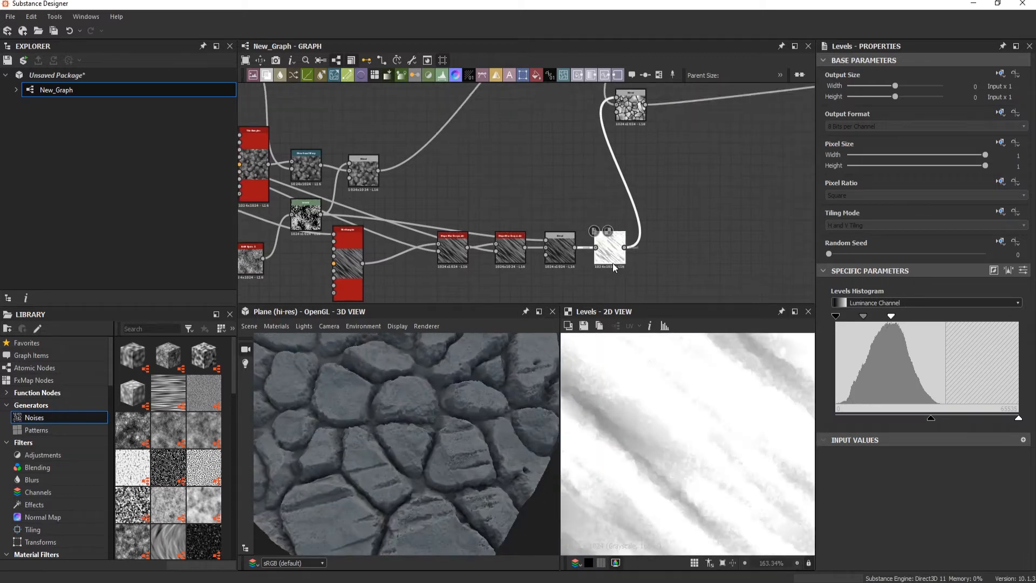
left_click_drag(932, 418, 953, 418)
left_click_drag(551, 473, 406, 400)
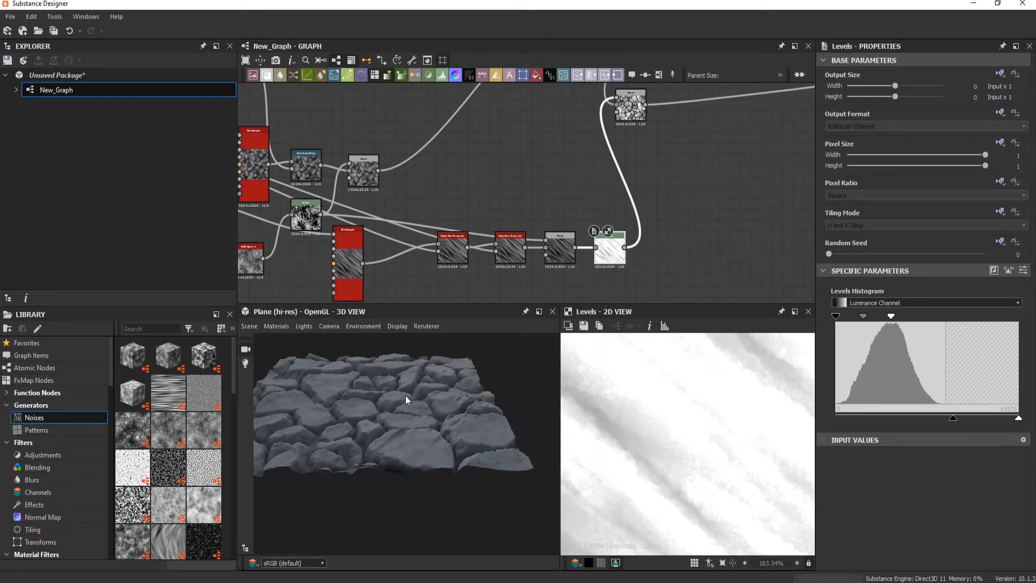
scroll(406, 399, "up", 5)
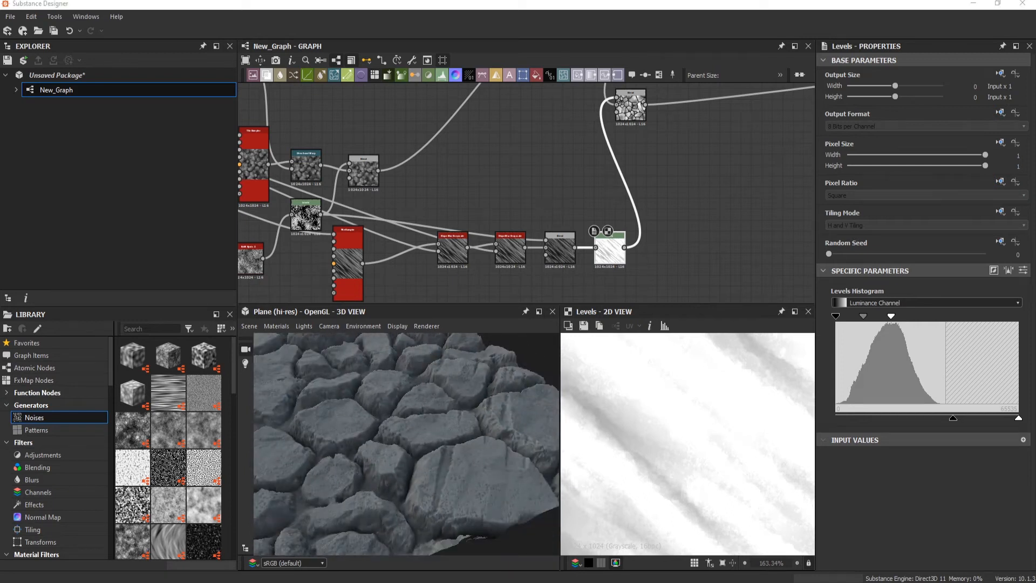
left_click_drag(406, 399, 502, 462)
Examine the HBAO node's output and the displaced stones from another angle
middle_click_drag(528, 176, 368, 217)
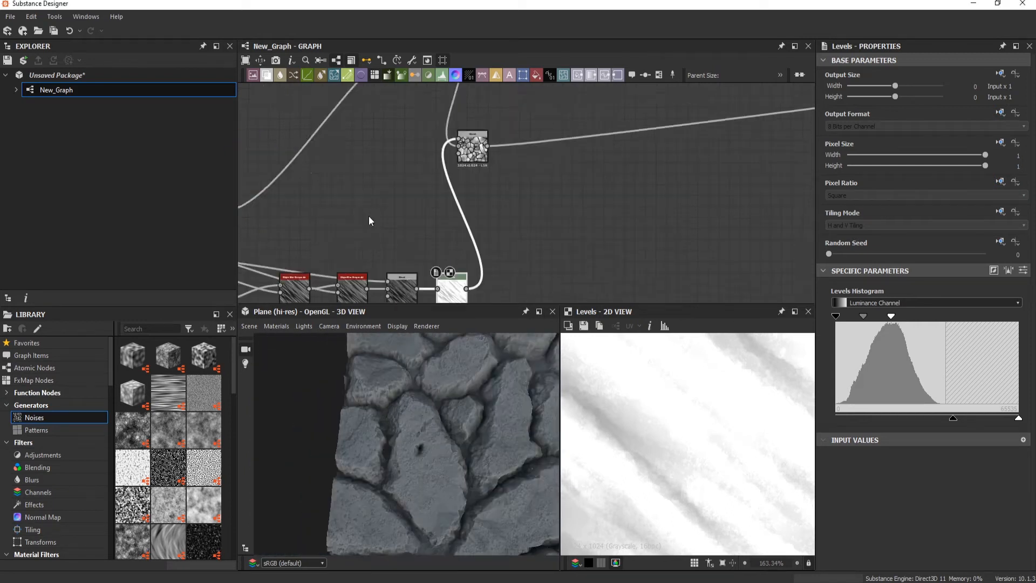
scroll(369, 227, "down", 5)
scroll(693, 171, "up", 4)
left_click(755, 181)
left_click_drag(459, 416, 537, 394)
middle_click_drag(477, 287, 605, 228)
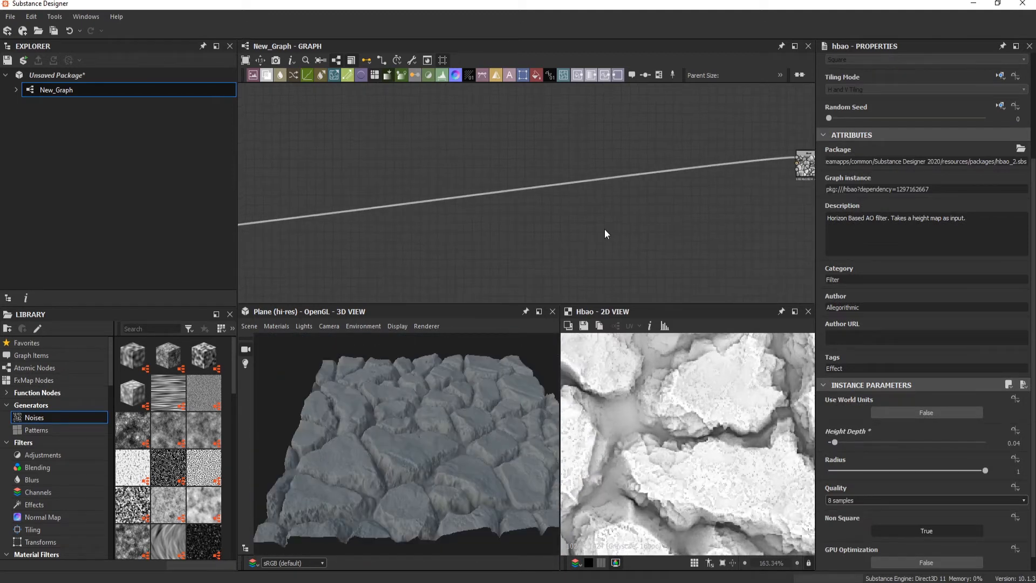
middle_click_drag(388, 250, 702, 152)
scroll(519, 130, "down", 5)
scroll(412, 140, "up", 4)
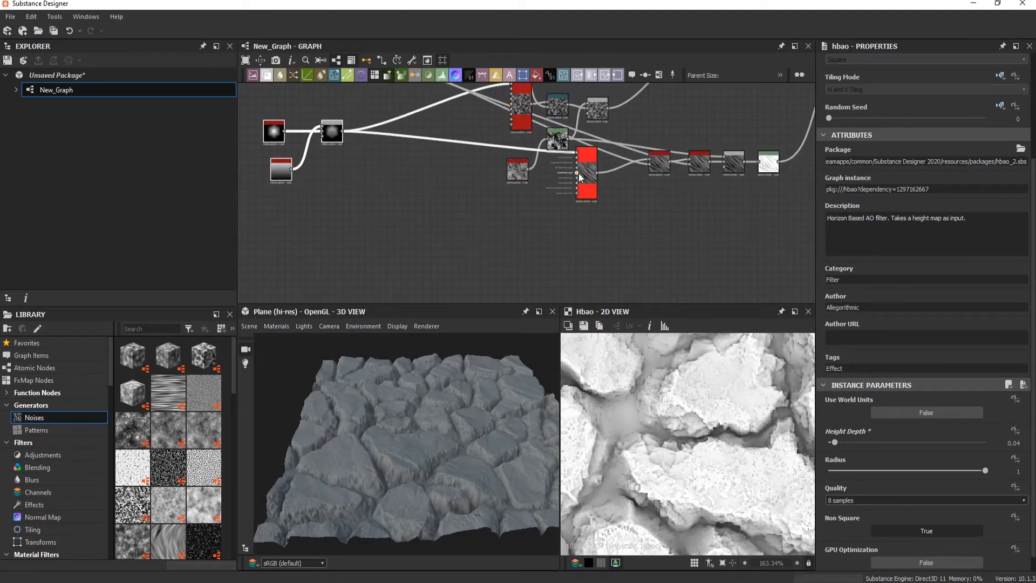
Spread out the stripe Tile Sampler, spots noise and blur chain nodes to give the graph more room
left_click_drag(632, 142, 789, 187)
left_click_drag(659, 162, 652, 257)
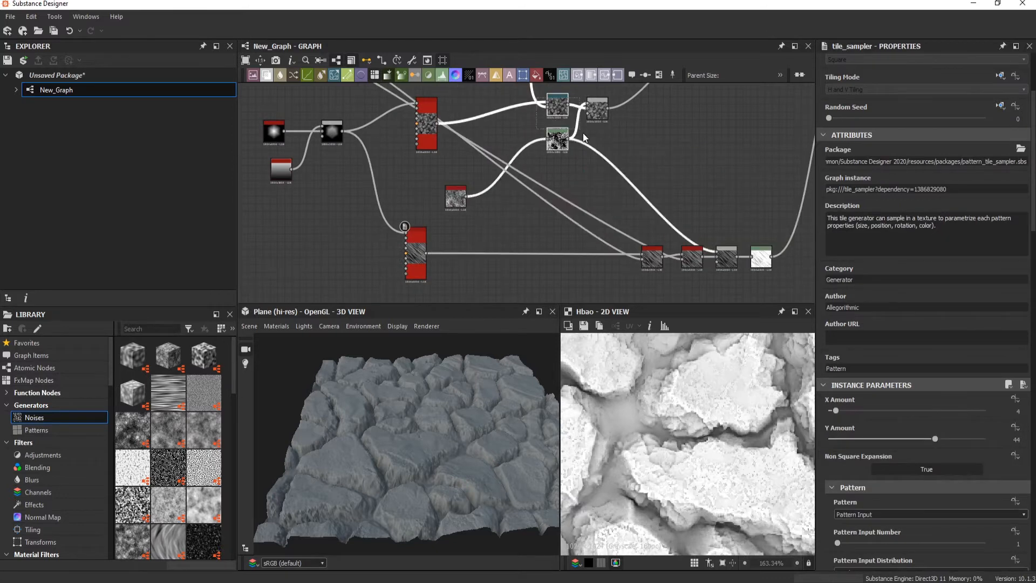
left_click_drag(584, 138, 610, 147)
left_click_drag(599, 116, 584, 133)
middle_click_drag(584, 133, 582, 278)
left_click_drag(501, 181, 476, 185)
Preview the Min (Darken) Blend node that combines the stones with the stripes
scroll(529, 209, "down", 3)
middle_click_drag(529, 209, 385, 158)
double_click(580, 154)
middle_click_drag(587, 156, 548, 165)
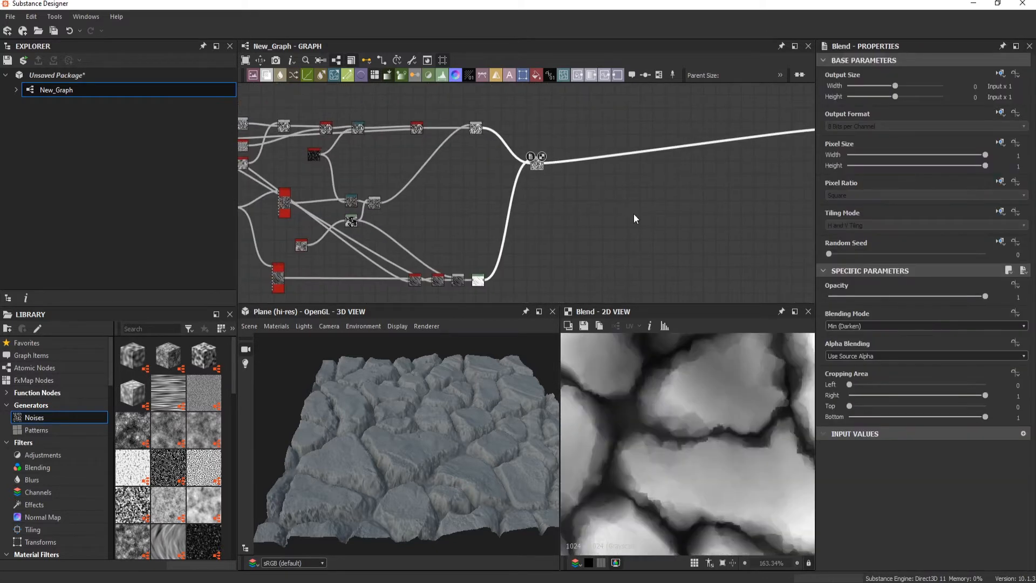
scroll(406, 444, "up", 4)
middle_click_drag(607, 154, 577, 151)
scroll(577, 151, "up", 3)
key("space")
type("cl")
key("Escape")
Branch a new Blend node off the early noise and place it in the free area below the stripe Tile Sampler
middle_click_drag(291, 254, 607, 187)
scroll(607, 186, "up", 3)
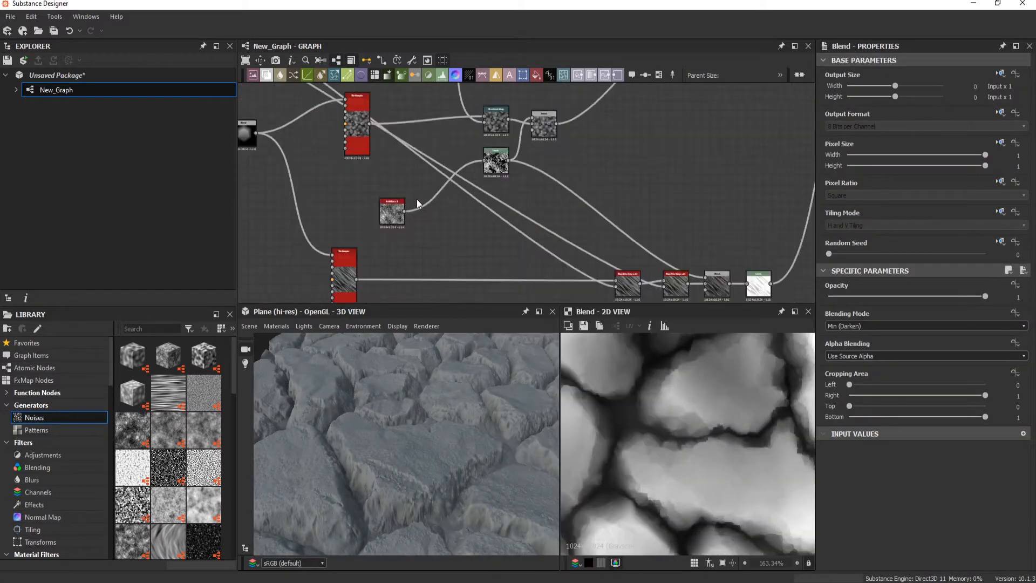
middle_click_drag(311, 143, 472, 245)
scroll(472, 245, "up", 1)
scroll(471, 245, "down", 2)
middle_click_drag(459, 86, 457, 180)
middle_click_drag(315, 221, 458, 179)
left_click_drag(458, 180, 362, 175)
double_click(499, 177)
scroll(520, 212, "down", 4)
middle_click_drag(520, 212, 496, 111)
left_click_drag(429, 94, 518, 250)
left_click(532, 267)
scroll(510, 238, "up", 3)
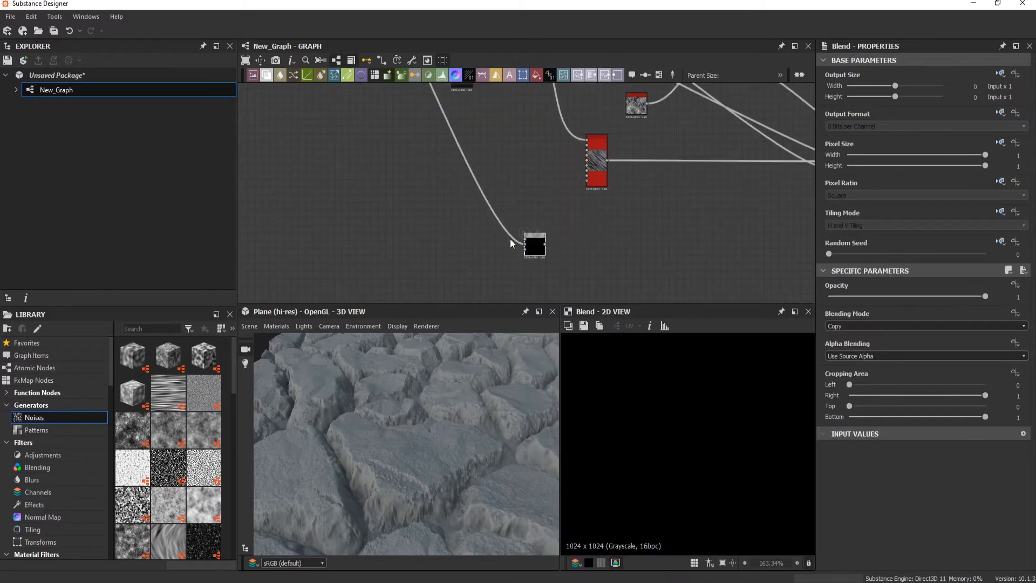
Add a dot node on the link into the new Blend and move it clear of the Blend
left_click(530, 232, "alt")
scroll(532, 229, "up", 3)
left_click_drag(516, 161, 479, 218)
middle_click_drag(479, 218, 513, 178)
Add a Transformation 2D node fed from the dot and connect it to the new Blend's foreground
key("space")
type("tr")
left_click(586, 252)
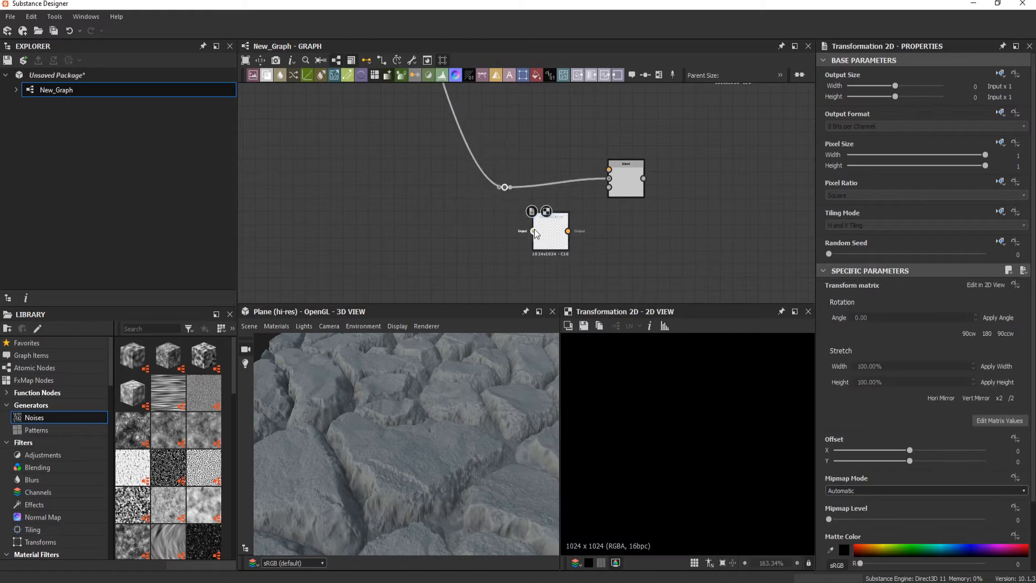
scroll(573, 229, "up", 1)
left_click_drag(551, 234, 600, 161)
Set the blending mode of the Blend with the transformed noise to Multiply
double_click(621, 171)
left_click(850, 326)
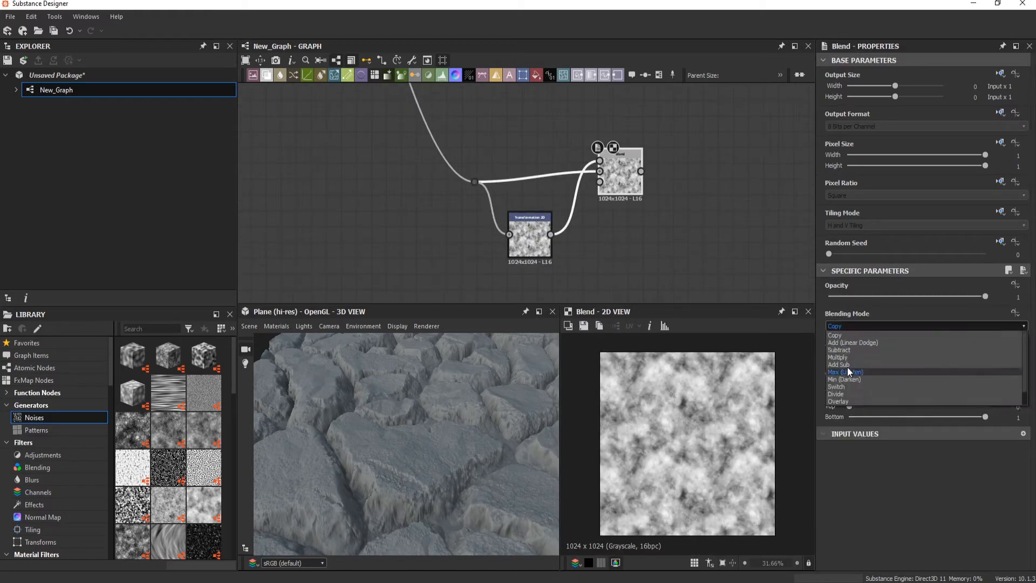
left_click(849, 361)
scroll(856, 326, "down", 2)
left_click(858, 326)
left_click(849, 357)
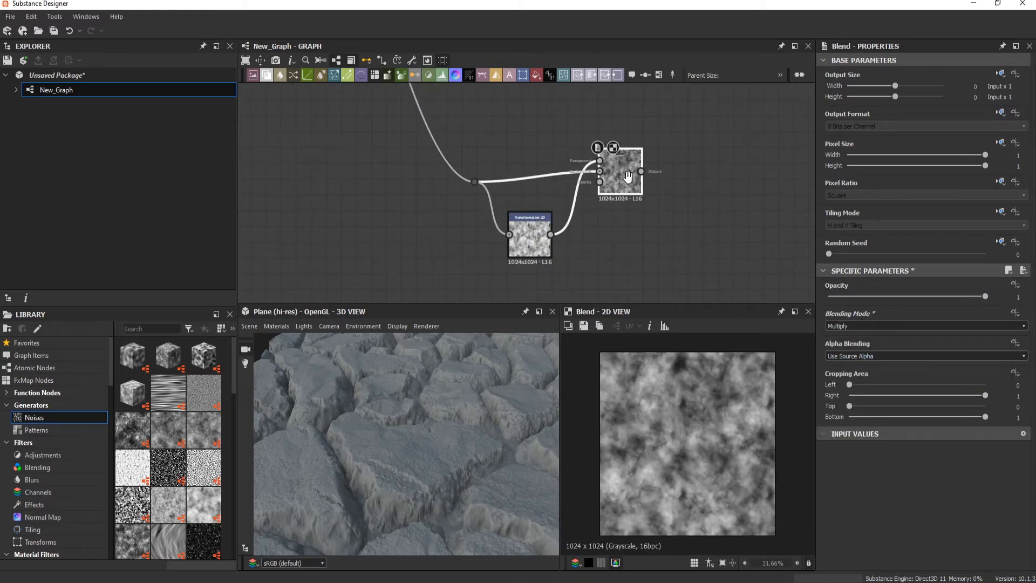
Append a second Blend after the noise Blend and connect a new BnW Spots 2 noise to its foreground
key("space")
left_click(479, 257)
key("space")
type("spot")
left_click(507, 271)
left_click_drag(493, 217, 543, 129)
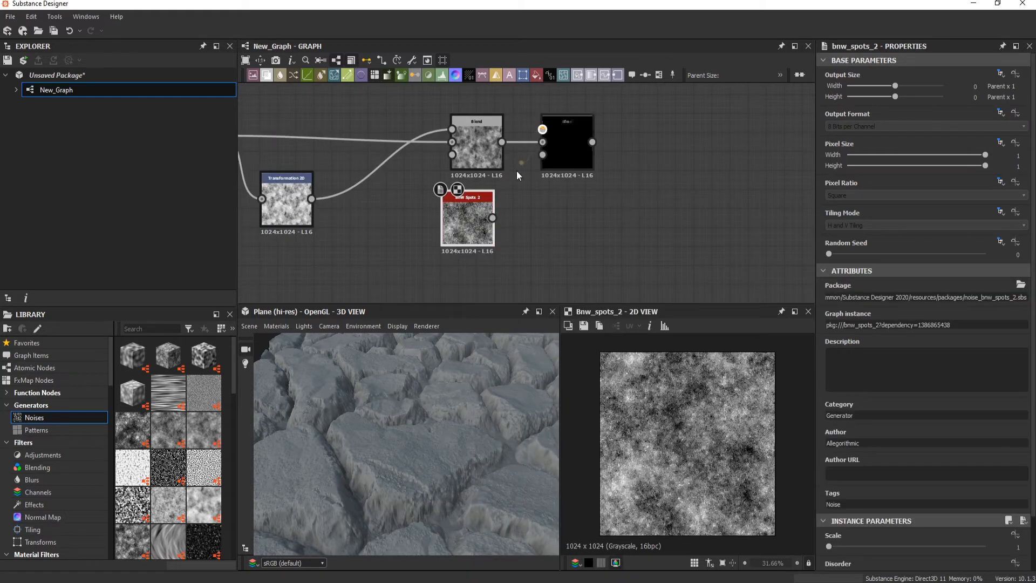
Set the BnW Spots 2 Blend to Multiply mode with 0.24 opacity
double_click(567, 143)
left_click(858, 326)
left_click(855, 352)
scroll(851, 327, "down", 1)
left_click_drag(847, 297, 856, 296)
Append a third Blend node after the BnW Spots 2 Blend
key("space")
type("bl")
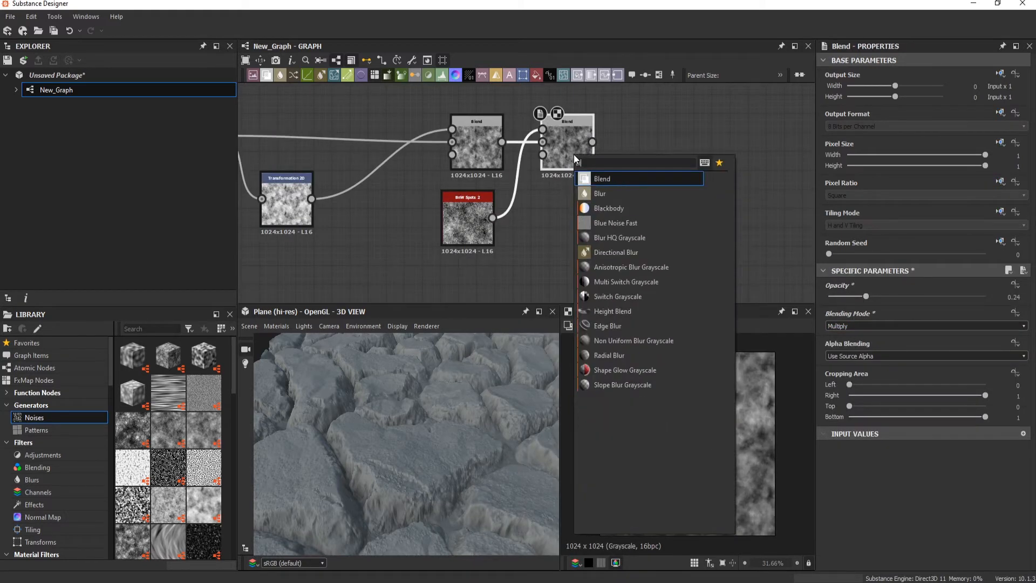
key("Return")
key("space")
left_click(580, 399)
key("Delete")
Add a Dirt 1 noise and connect it to the third Blend's foreground
key("space")
type("di")
left_click(583, 414)
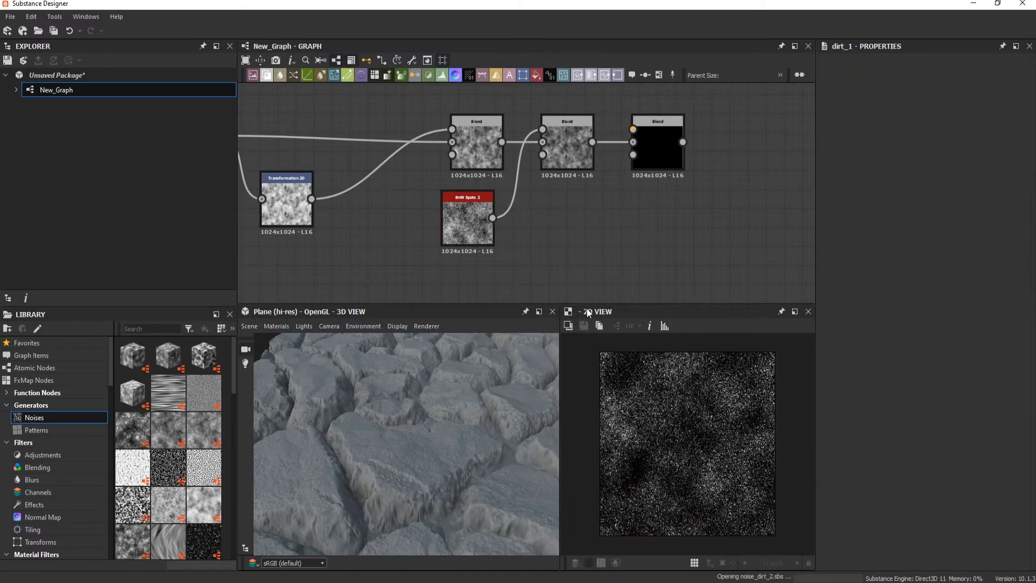
left_click_drag(583, 236, 633, 130)
Set the Dirt 1 Blend to Add (Linear Dodge) mode with 0.18 opacity
double_click(653, 139)
scroll(882, 324, "down", 1)
scroll(688, 443, "up", 5)
left_click_drag(848, 297, 857, 296)
Insert a Height Blend node after the Min (Darken) Blend and connect the Dirt 1 Blend to its other height input
middle_click_drag(669, 127, 499, 239)
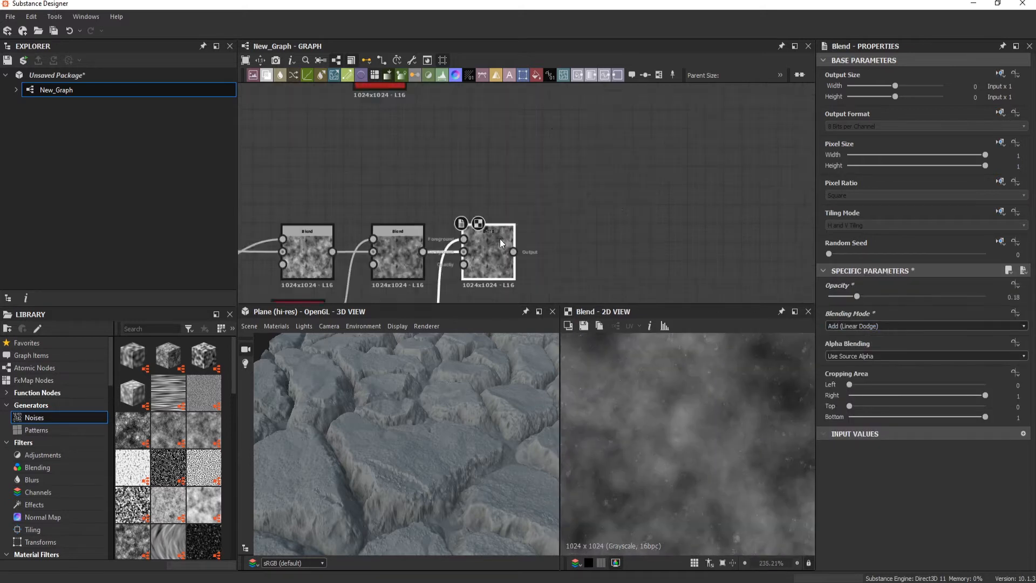
scroll(500, 238, "down", 7)
middle_click_drag(691, 97, 568, 173)
left_click(594, 152)
key("space")
type("h")
left_click(633, 212)
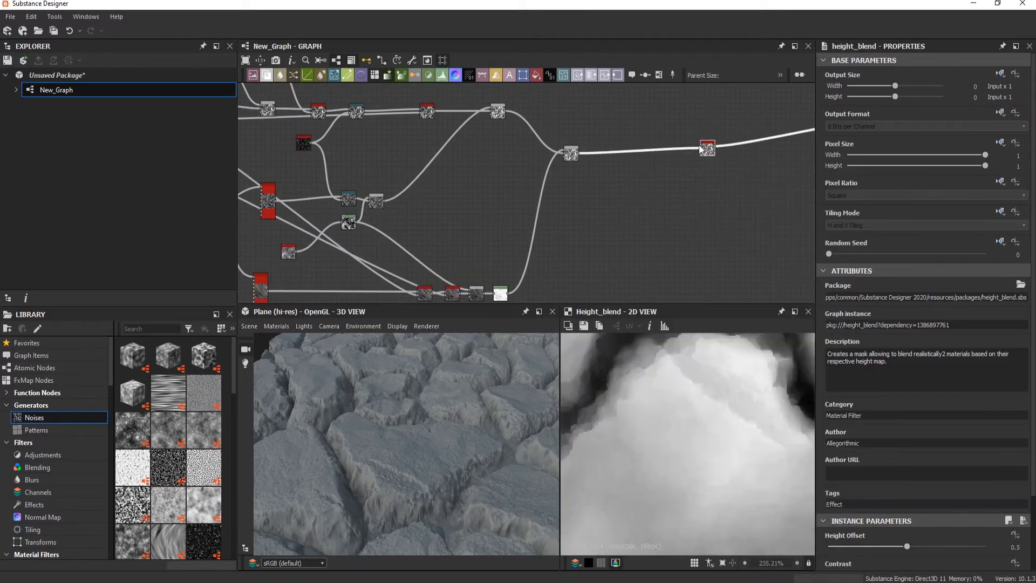
left_click_drag(701, 148, 424, 245)
Set the Height Blend's contrast to 0.89 and check the ground between the stones in the 3D preview
mouse_move(486, 388)
right_mouse_down()
mouse_move(510, 444)
mouse_move(473, 378)
right_mouse_up()
middle_click_drag(443, 238, 540, 170)
right_click_drag(473, 377, 474, 420)
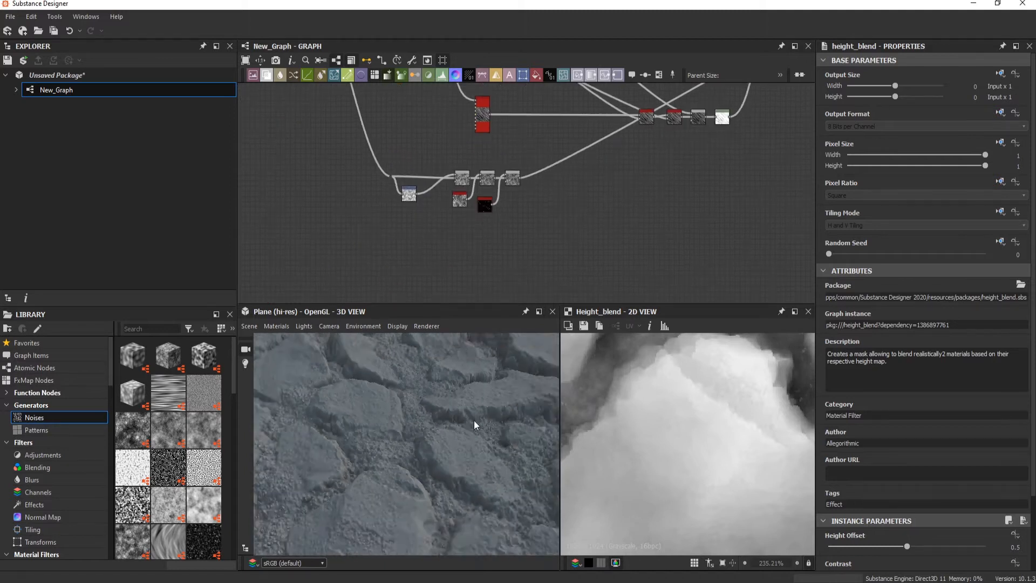
left_click_drag(474, 421, 542, 445)
right_click_drag(542, 445, 474, 422)
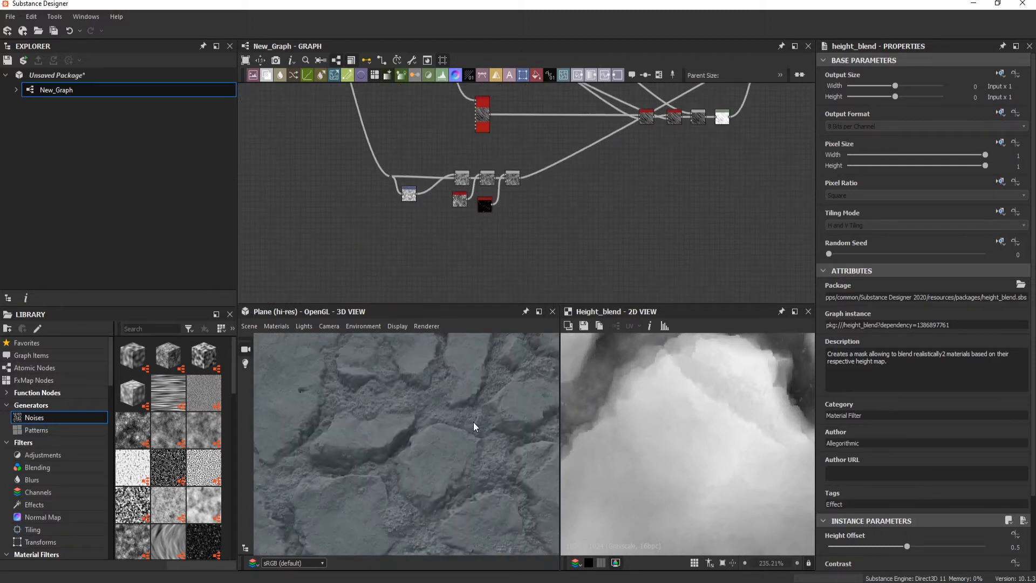
left_click_drag(473, 422, 431, 437)
scroll(969, 494, "down", 3)
left_click_drag(978, 488, 968, 489)
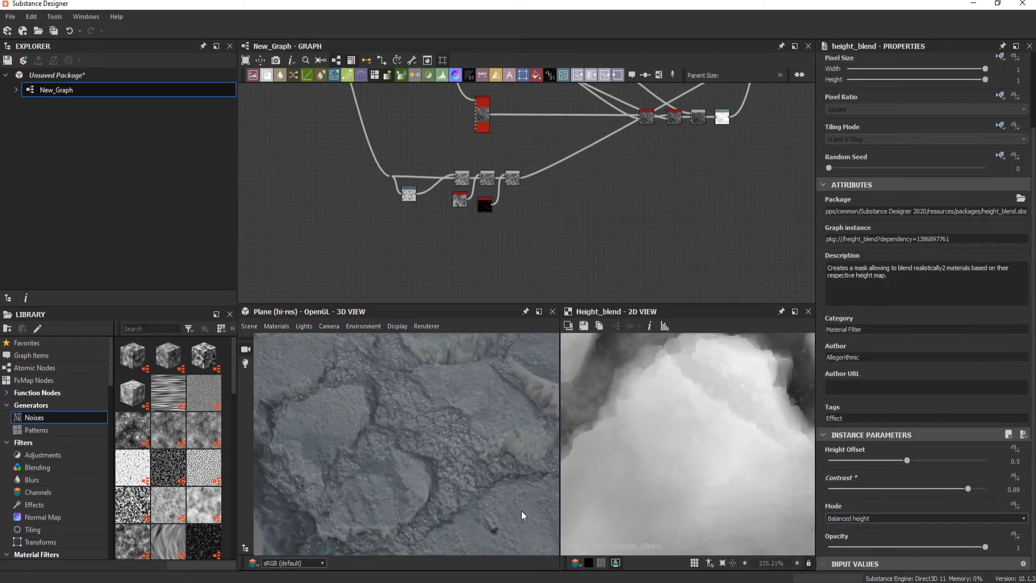
left_click_drag(444, 446, 487, 441)
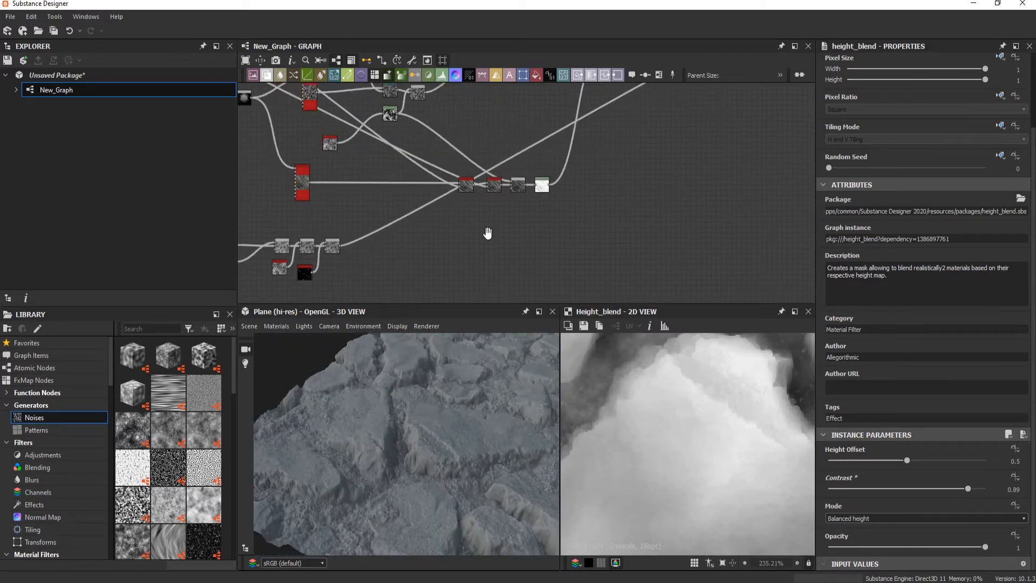
Raise the graph's output size to Parent x 2 in width and height
middle_click_drag(488, 233, 481, 234)
double_click(535, 186)
scroll(668, 466, "down", 9)
double_click(479, 241)
left_click(899, 86)
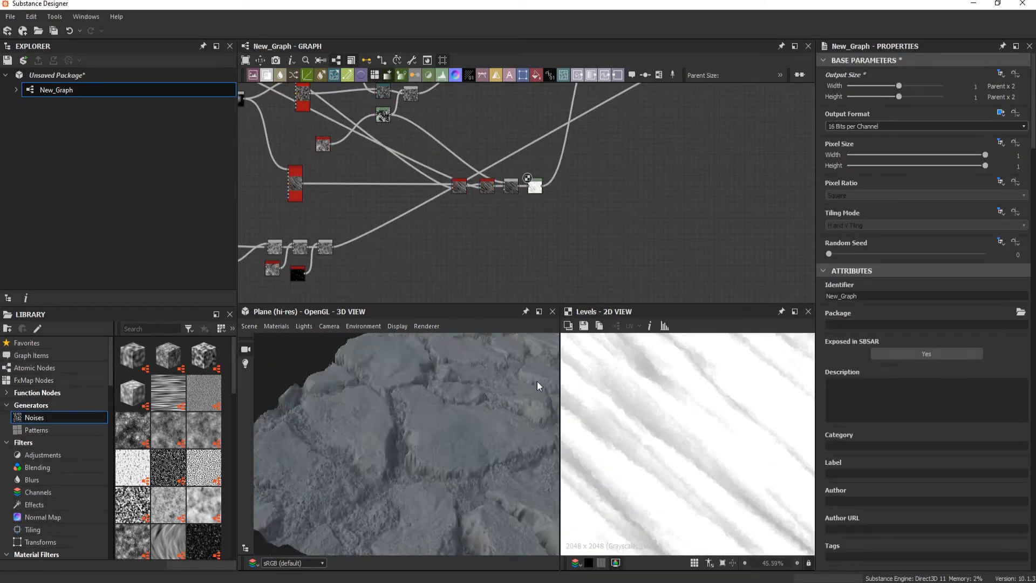
Set the opacity of the BnW Spots 2 Blend to 0.09 and check the ground surface in 3D
left_click_drag(537, 381, 439, 431)
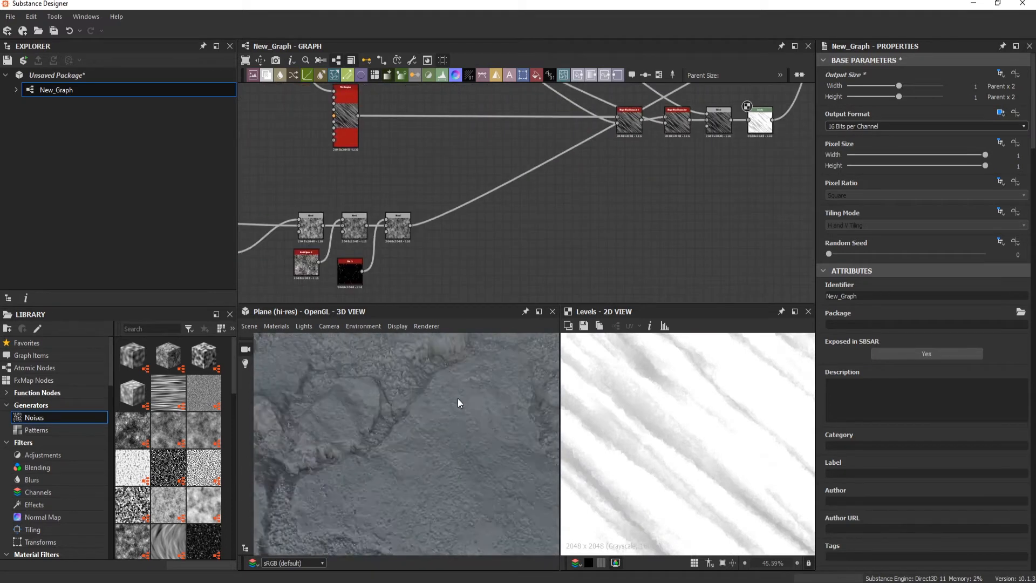
left_click_drag(458, 399, 350, 384)
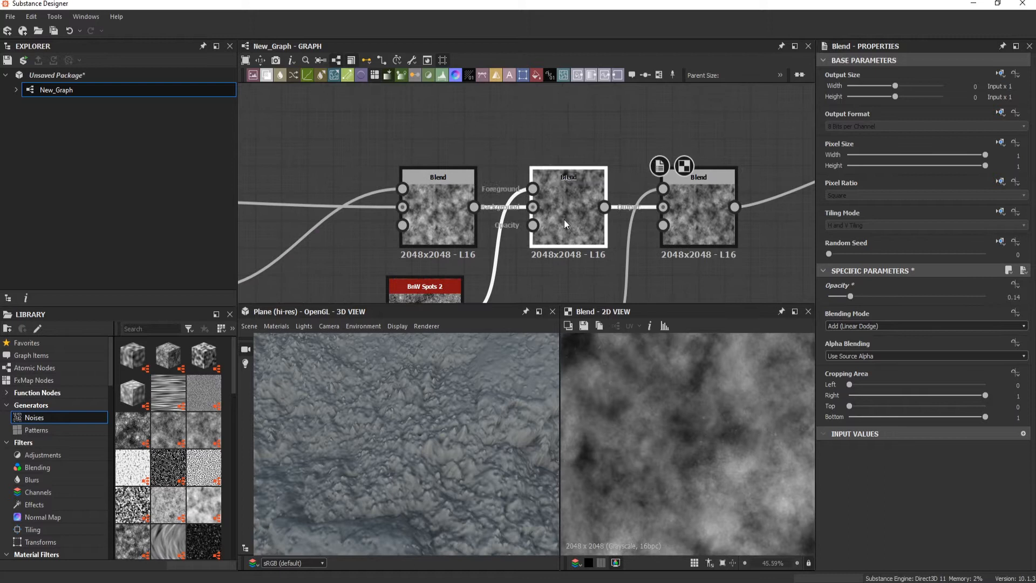
left_click(565, 219)
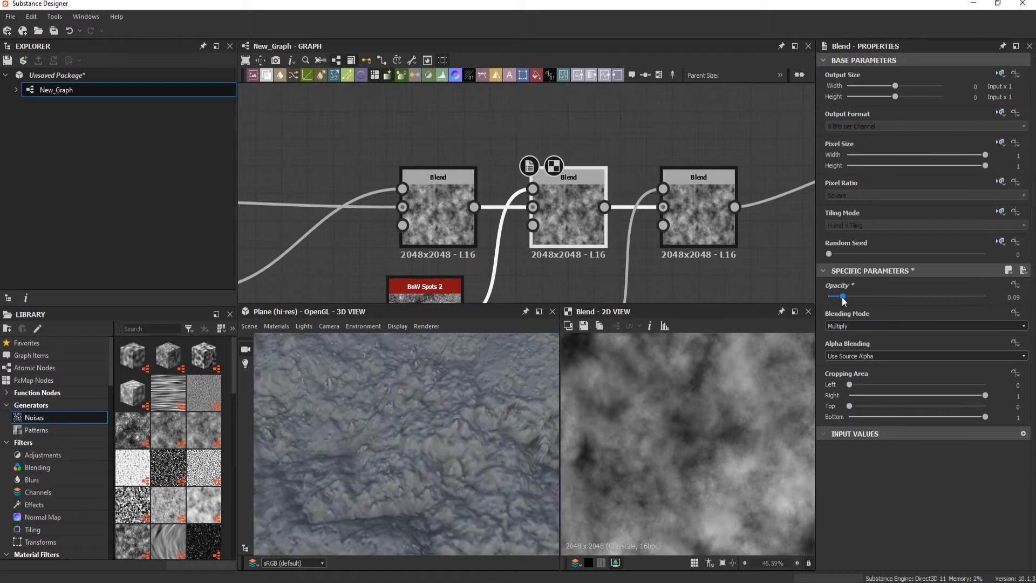
left_click_drag(470, 453, 478, 403)
scroll(478, 403, "down", 3)
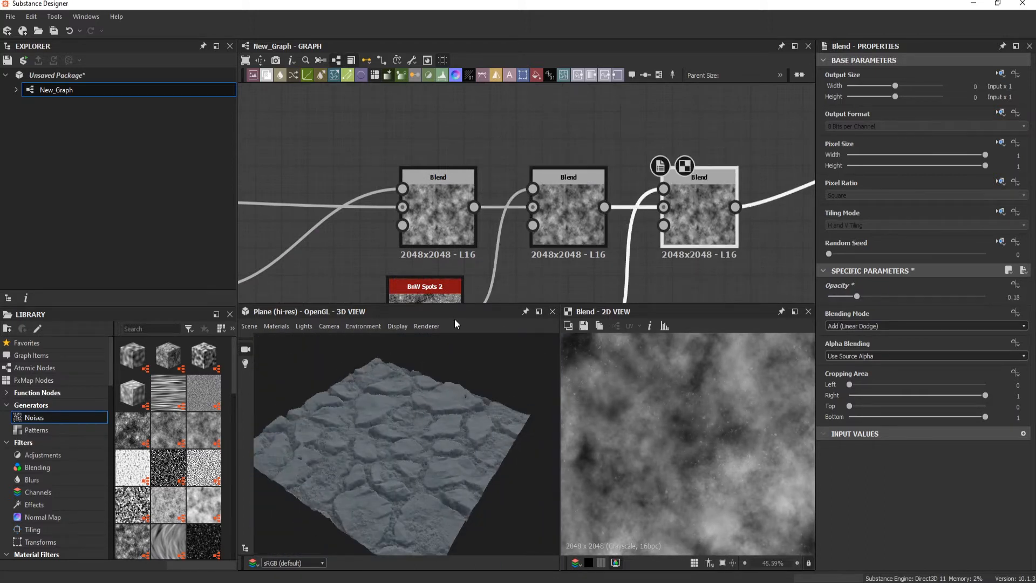
Add a Cells 3 noise node above the Min (Darken) Blend
scroll(460, 259, "down", 5)
middle_click_drag(696, 125, 460, 280)
scroll(517, 222, "up", 3)
double_click(517, 222)
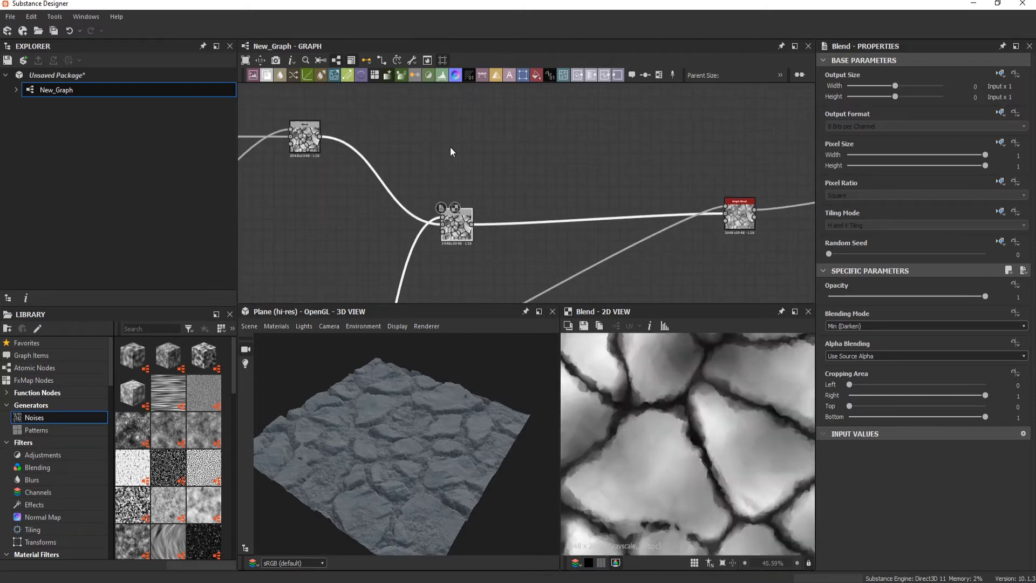
left_click(445, 129)
key("space")
type("ce")
key("Down")
key("Down")
key("Return")
Set the Cells 3 scale to 19 and its hardness to the maximum
scroll(844, 507, "down", 3)
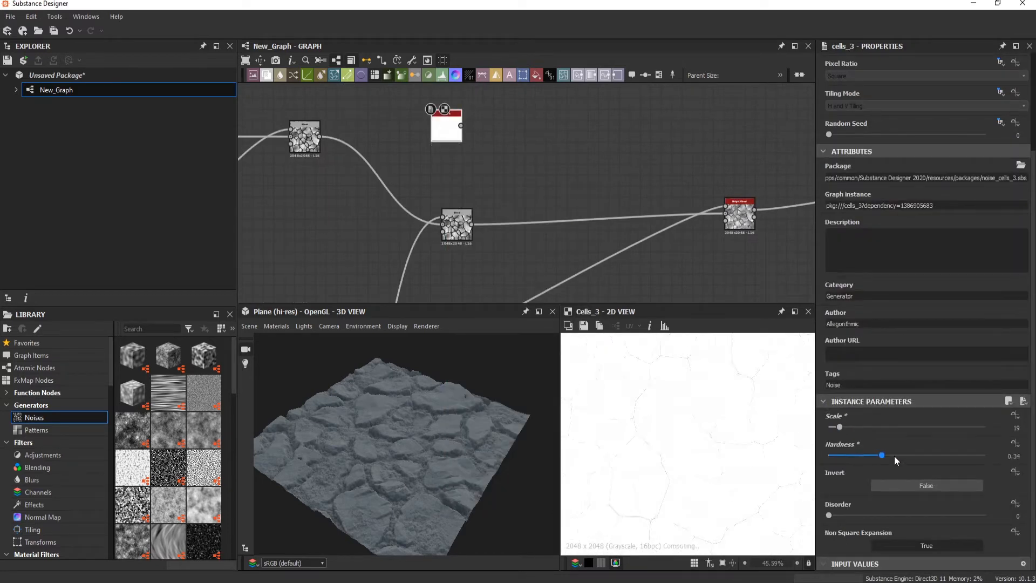
left_click_drag(895, 461, 988, 459)
scroll(448, 116, "up", 2)
Append a Directional Warp node to the Cells 3 noise
key("space")
type("w")
left_click(475, 259)
Drive the Directional Warp's intensity input with the stone Blend that precedes the Min (Darken) Blend
left_click(499, 132)
scroll(489, 129, "down", 6)
scroll(648, 292, "up", 4)
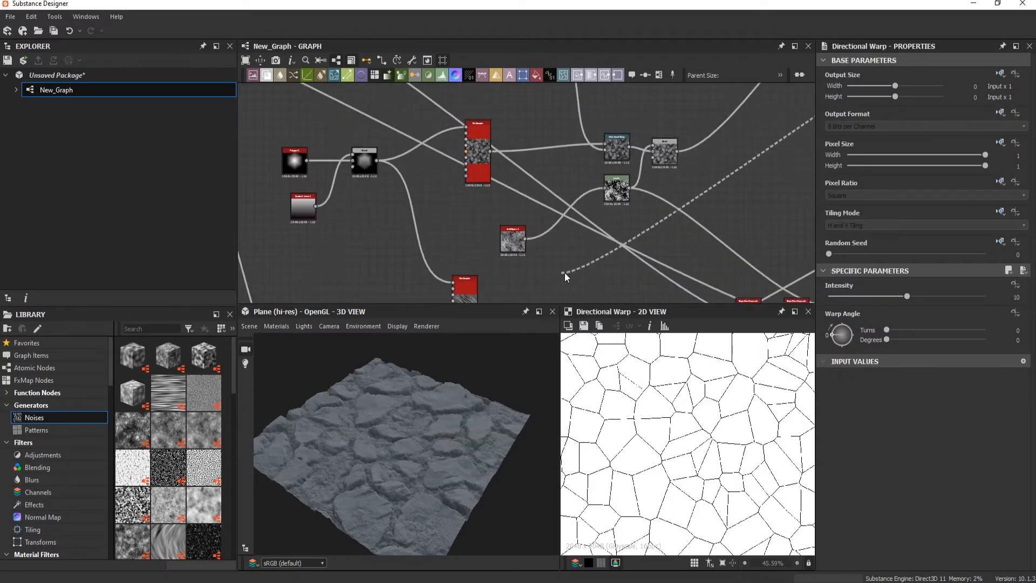
scroll(565, 275, "down", 3)
middle_click_drag(519, 283, 443, 295)
scroll(442, 201, "up", 4)
middle_click_drag(444, 206, 389, 215)
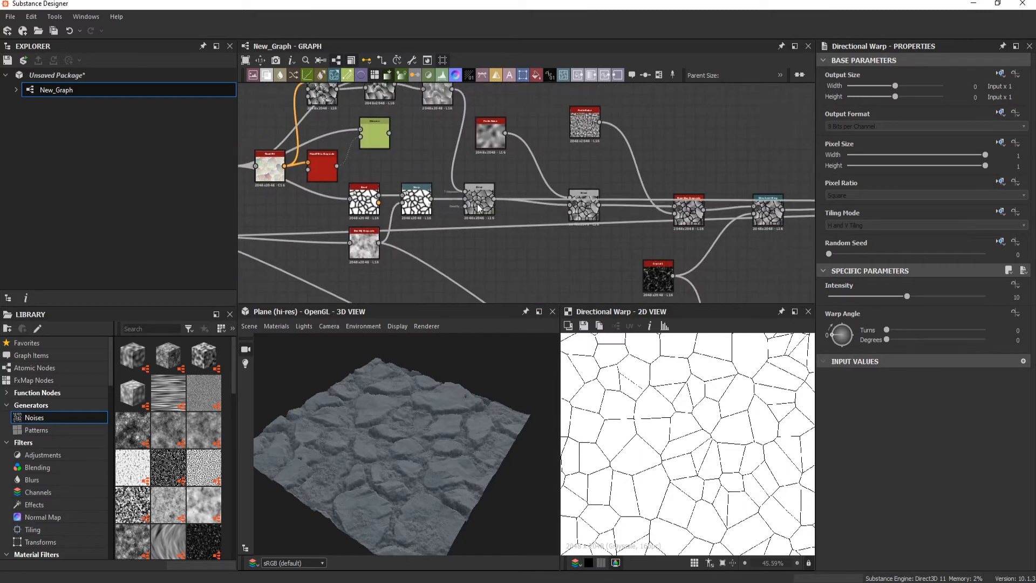
middle_click_drag(766, 206, 269, 227)
left_click(483, 231)
scroll(551, 237, "up", 2)
left_click_drag(633, 210, 527, 165)
middle_click_drag(663, 203, 541, 169)
left_click(426, 135)
Append a Slope Blur Grayscale node after the crack Directional Warp
left_click(608, 196)
key("space")
key("Return")
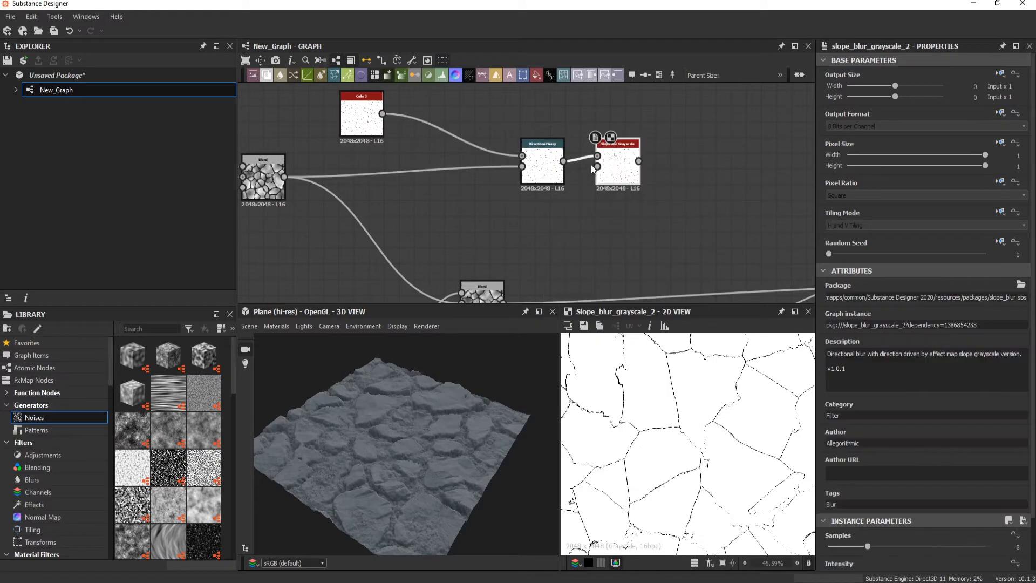
Connect the crack Slope Blur Grayscale's slope input to a node earlier in the graph
left_click(595, 165)
scroll(604, 165, "down", 4)
scroll(389, 237, "up", 3)
left_click(522, 193)
middle_click_drag(616, 164, 243, 227)
middle_click_drag(808, 235, 610, 243)
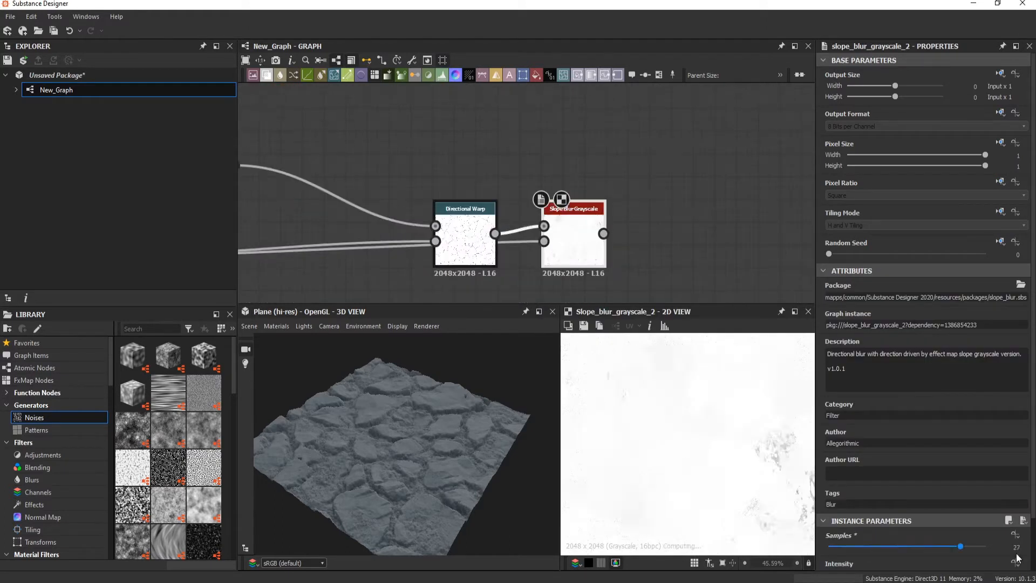
Raise the crack Slope Blur Grayscale's samples to the maximum and lower its intensity to a small value
left_click_drag(1017, 558, 1020, 558)
scroll(929, 551, "down", 2)
left_click_drag(838, 517, 833, 517)
Append a second Slope Blur Grayscale node to the crack chain and raise its samples to 32
key("space")
type("sl")
key("Return")
left_click(652, 241)
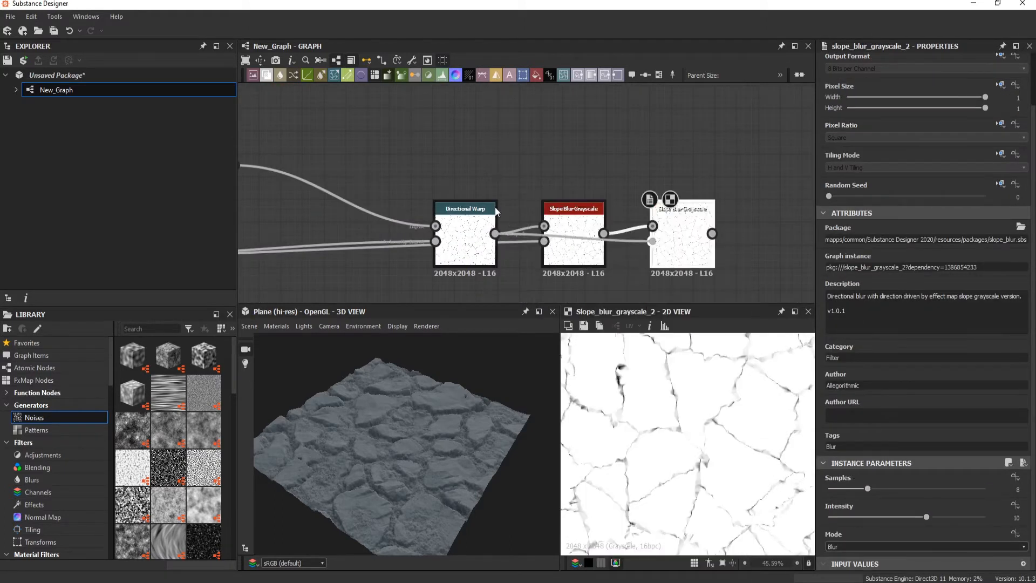
scroll(486, 243, "down", 5)
middle_click_drag(378, 243, 601, 150)
middle_click_drag(495, 231, 691, 144)
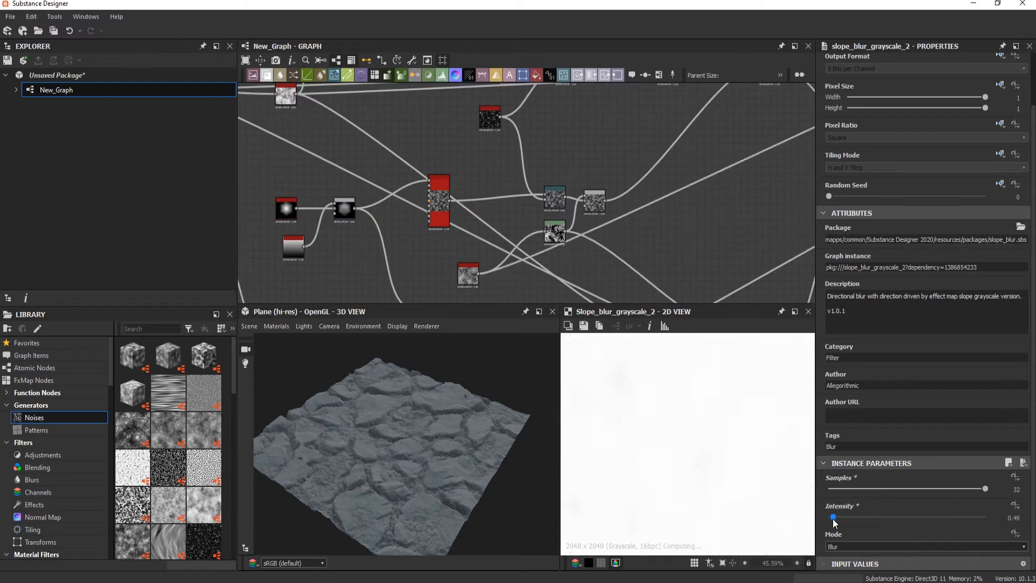
Drive the second crack Slope Blur Grayscale's slope with the noise near the graph's start and set its intensity to 0.22
left_click_drag(831, 525, 824, 525)
middle_click_drag(289, 98, 567, 146)
scroll(566, 146, "up", 5)
left_click(585, 149)
scroll(599, 171, "down", 7)
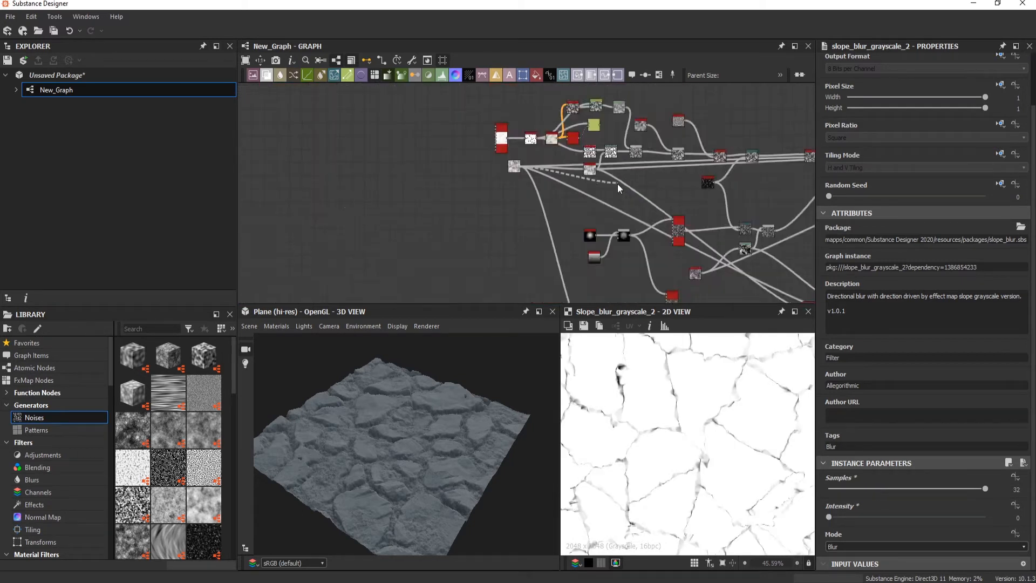
middle_click_drag(767, 188, 599, 209)
scroll(598, 208, "up", 4)
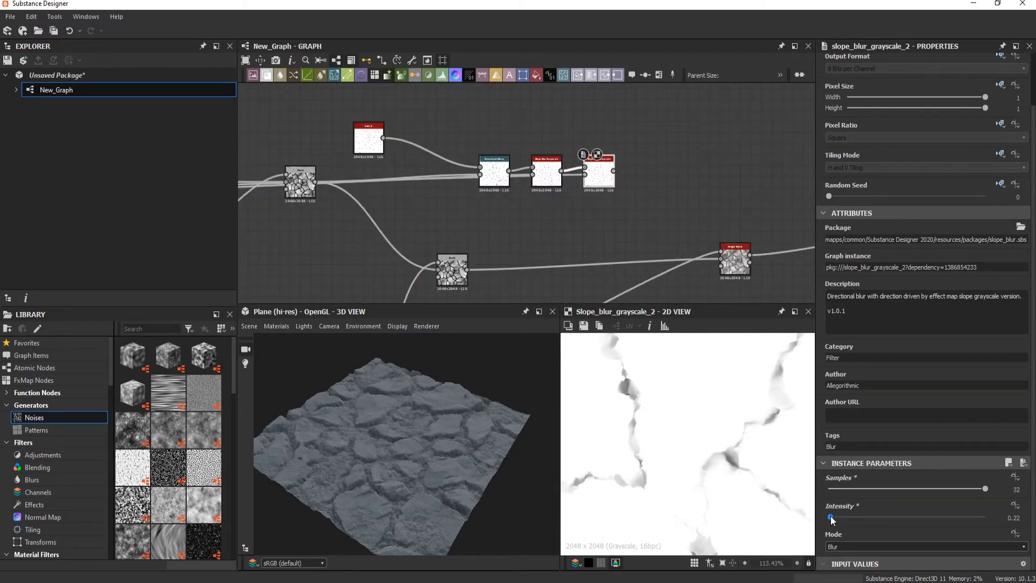
Insert a Multiply Blend between the stone Blend and the Height Blend, with the blurred cracks as foreground
middle_click_drag(540, 273, 455, 226)
left_click(455, 220)
key("space")
type("bl")
key("Return")
left_click_drag(495, 209, 529, 123)
left_click_drag(400, 410, 403, 440)
scroll(403, 441, "up", 3)
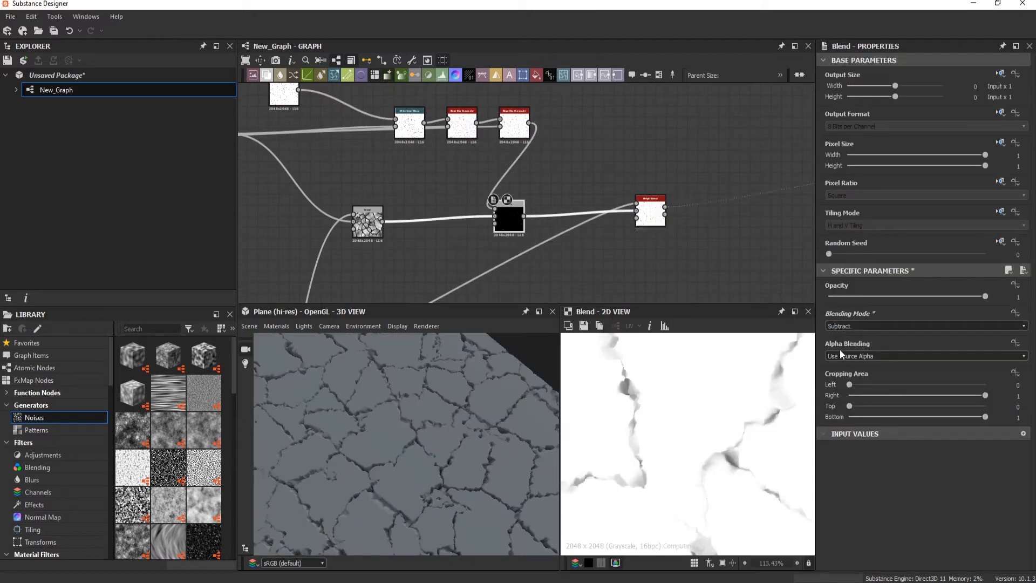
Set the scale of the crack chain's Cells 3 noise to 5
scroll(847, 328, "down", 1)
middle_click_drag(410, 123, 636, 192)
scroll(636, 191, "up", 3)
left_click_drag(636, 192, 546, 170)
double_click(419, 142)
scroll(923, 463, "down", 3)
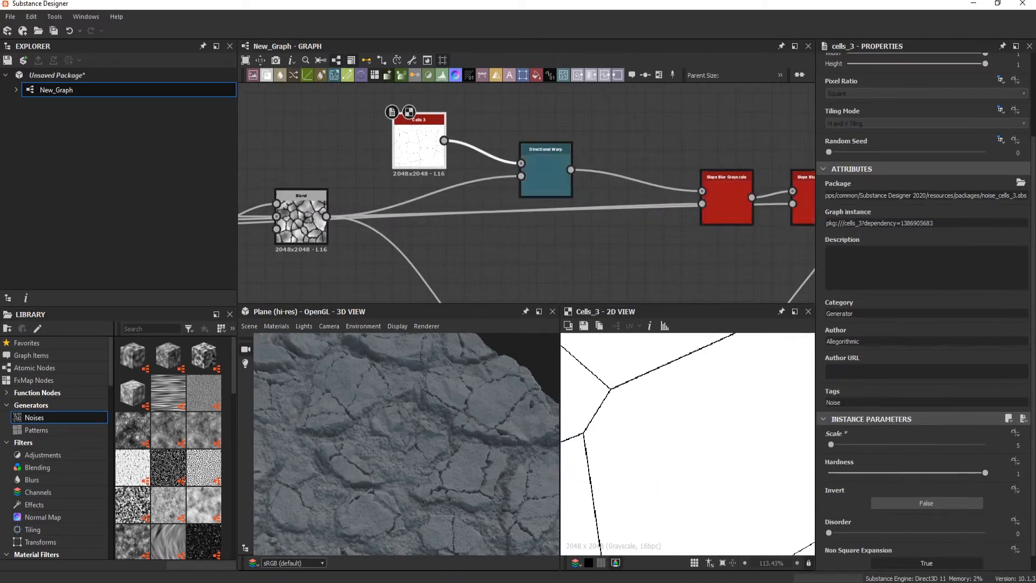
Compare the cracked stone Blend with the crack Directional Warp in the previews
middle_click_drag(778, 225, 616, 130)
scroll(432, 488, "up", 4)
double_click(605, 272)
scroll(458, 403, "up", 2)
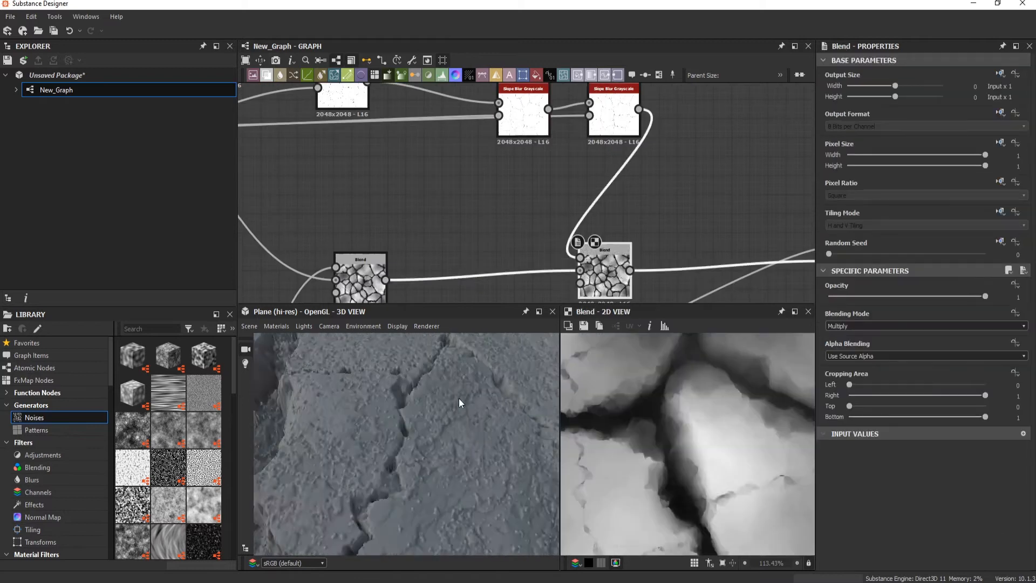
scroll(460, 403, "down", 2)
middle_click_drag(568, 205, 757, 251)
double_click(532, 130)
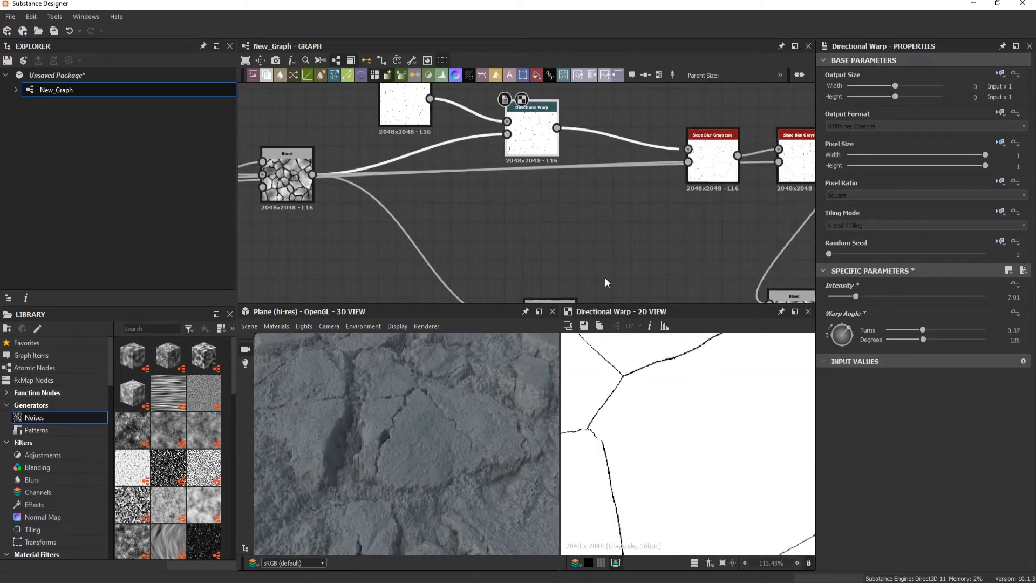
middle_click_drag(800, 296, 641, 248)
double_click(641, 247)
Move the first crack Slope Blur Grayscale closer to the Directional Warp, setting its intensity to 0.22 and the second one's to 0.11
double_click(561, 112)
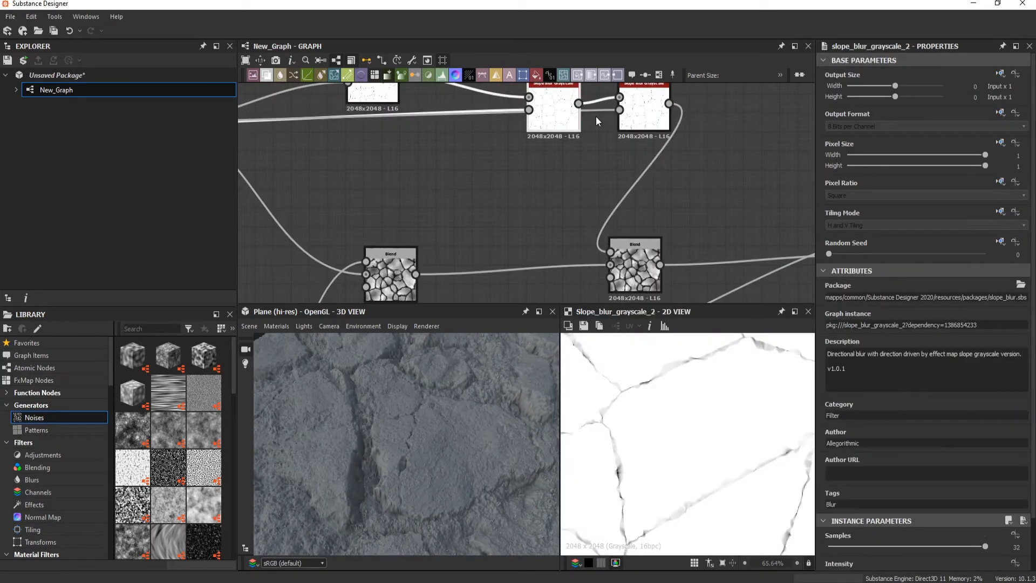
middle_click_drag(597, 115, 657, 177)
left_click_drag(610, 175, 545, 147)
scroll(842, 378, "down", 3)
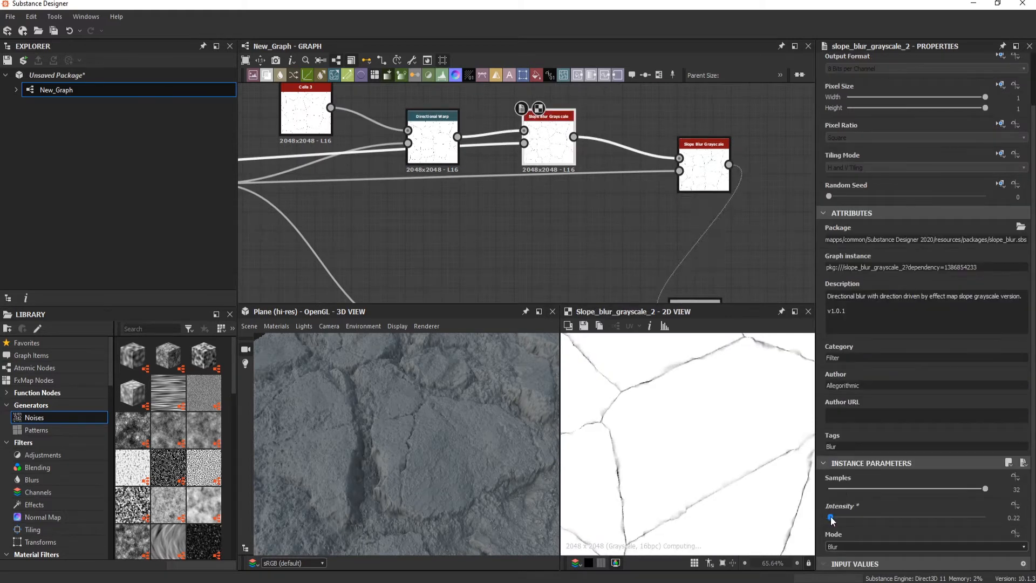
left_click_drag(830, 520, 830, 519)
scroll(425, 378, "down", 4)
left_click_drag(426, 378, 433, 409)
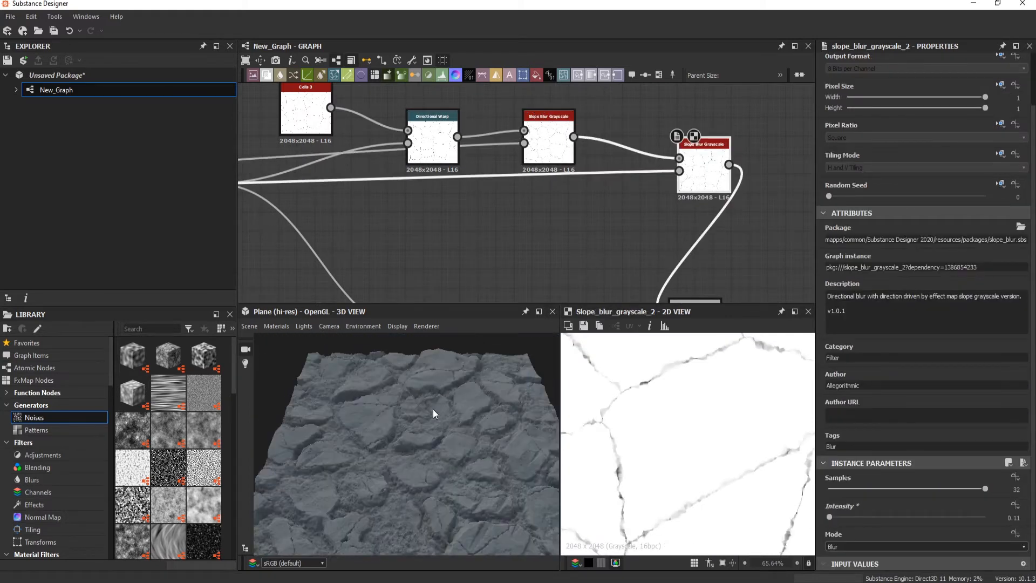
Examine the cracked stone surface in 3D and the graph section leading to the Height Blend
middle_click_drag(621, 170, 478, 167)
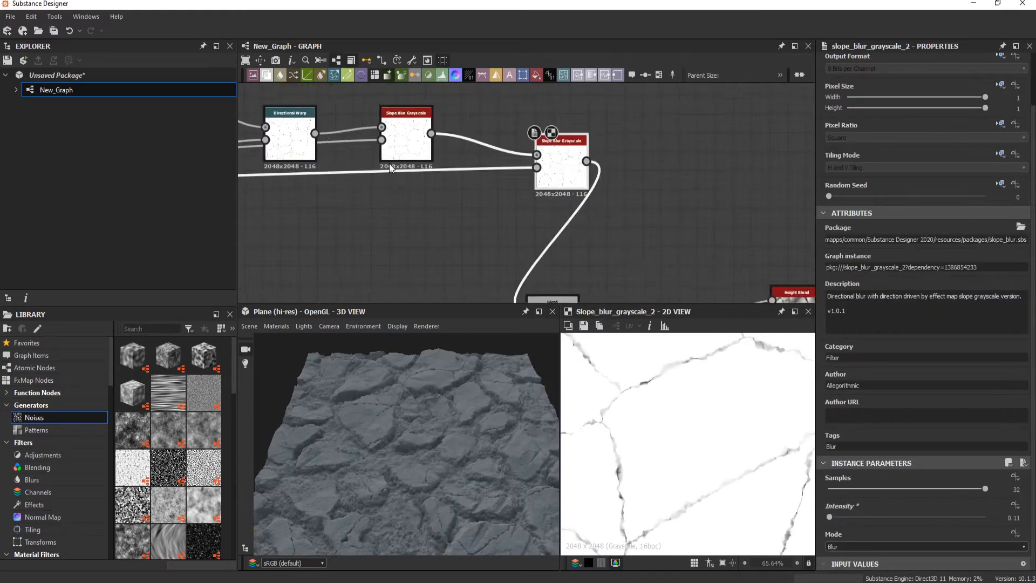
scroll(399, 203, "down", 8)
scroll(580, 453, "down", 1)
scroll(433, 428, "down", 3)
scroll(433, 428, "up", 3)
left_click_drag(432, 428, 429, 350)
middle_click_drag(411, 201, 503, 105)
scroll(577, 117, "up", 4)
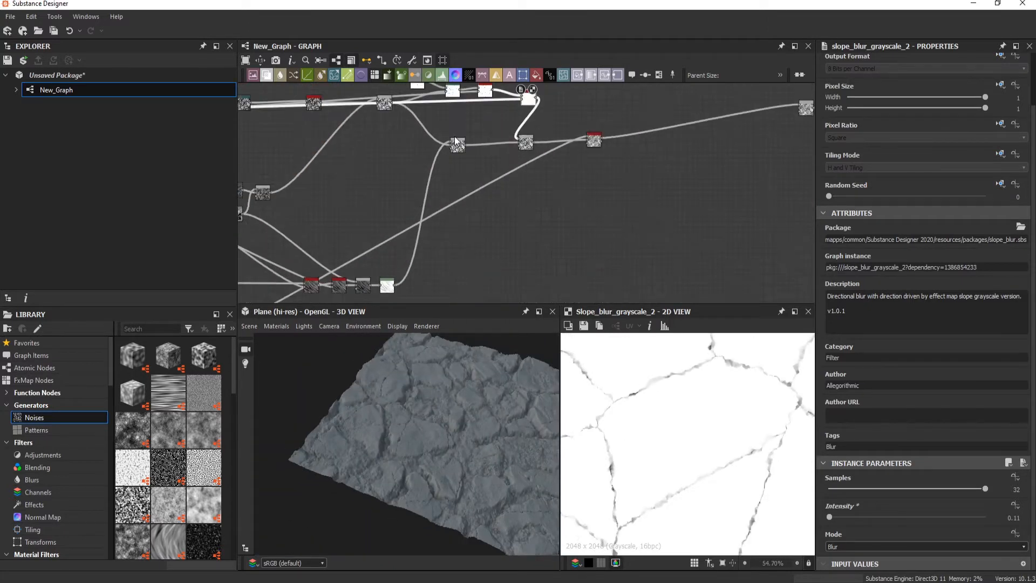
middle_click_drag(577, 118, 596, 215)
middle_click_drag(471, 224, 636, 151)
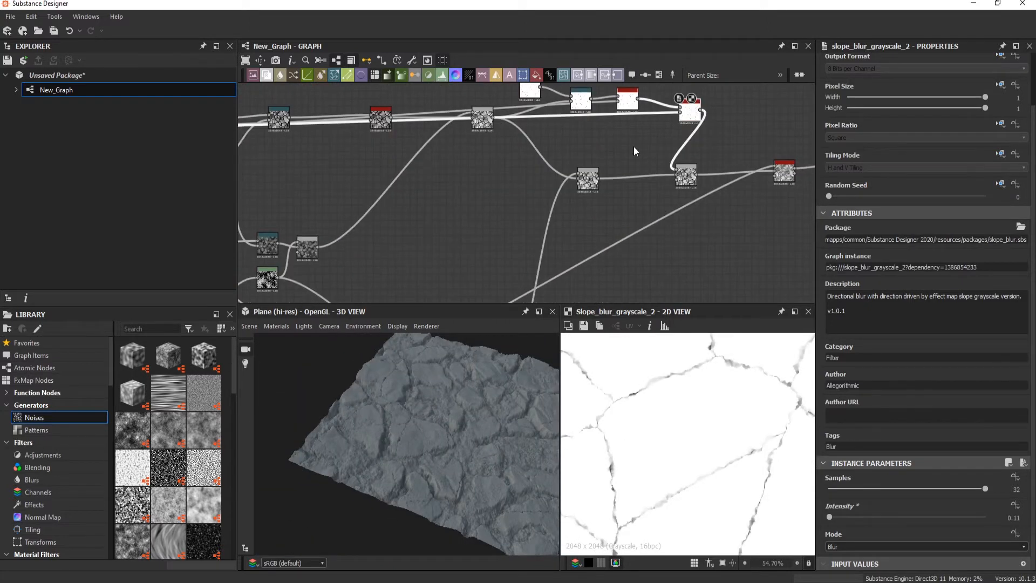
Add a Perlin Noise node in the empty area below the Height Blend and set its scale to 8
scroll(636, 151, "down", 2)
middle_click_drag(615, 286, 467, 201)
key("space")
type("per")
key("Return")
left_click(846, 490)
scroll(406, 443, "down", 3)
scroll(688, 444, "down", 8)
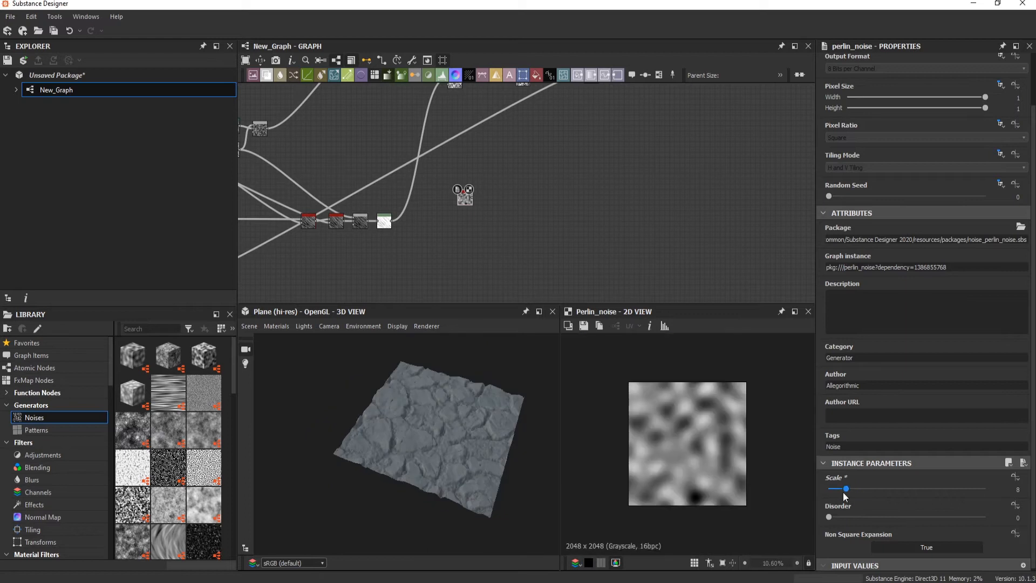
Append a Blend node to the Perlin Noise and add a Cells 1 noise beside it
key("space")
left_click(564, 249)
scroll(547, 246, "up", 3)
key("space")
type("cel")
key("Return")
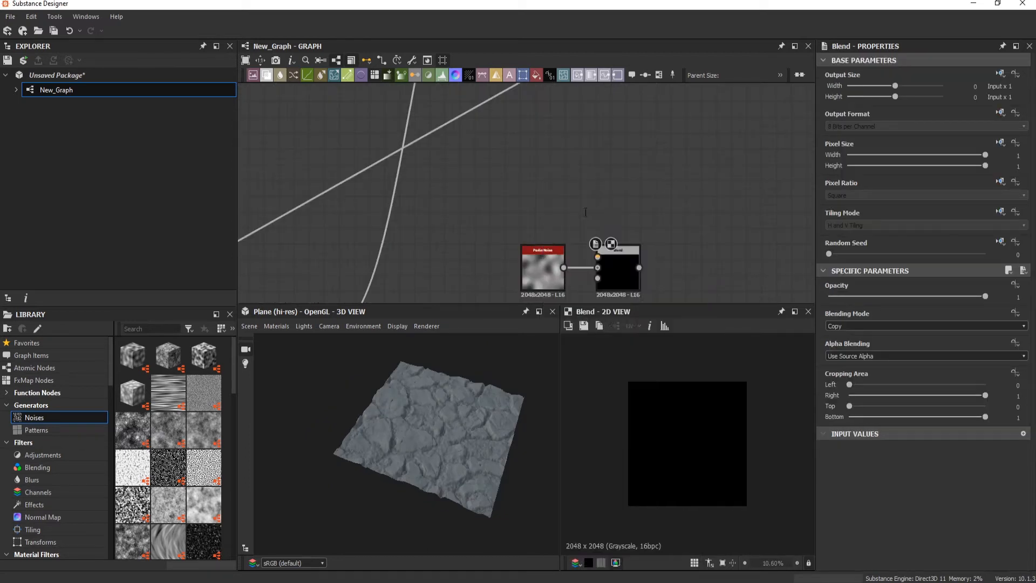
Connect Cells 1 as the Blend's foreground over the Perlin Noise, set the mode to Multiply and adjust the cell scale
middle_click_drag(585, 212, 533, 162)
left_click_drag(840, 547, 835, 550)
double_click(585, 237)
left_click(888, 325)
left_click_drag(506, 121, 620, 163)
scroll(888, 325, "down", 3)
scroll(714, 395, "up", 6)
left_click(476, 127)
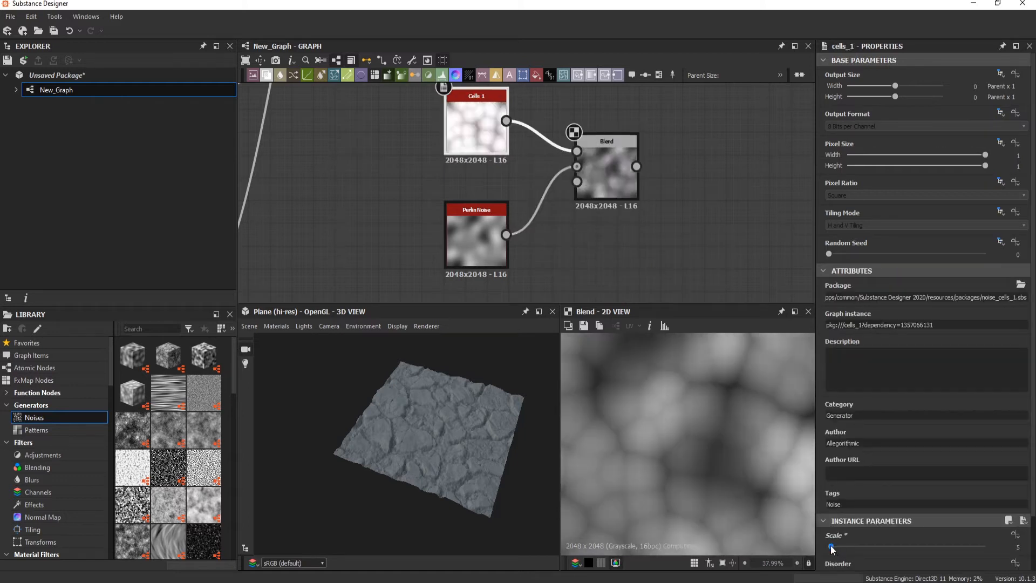
Insert a Levels node between Cells 1 and the Blend to increase the contrast of the cells
left_click_drag(476, 127, 369, 127)
key("space")
left_click(384, 147)
double_click(607, 170)
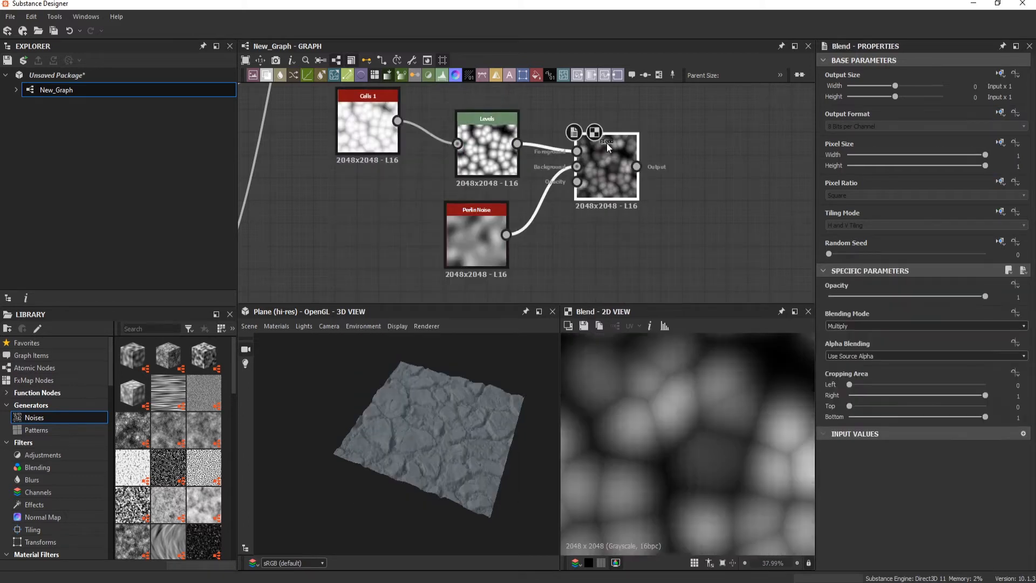
left_click_drag(901, 296, 944, 296)
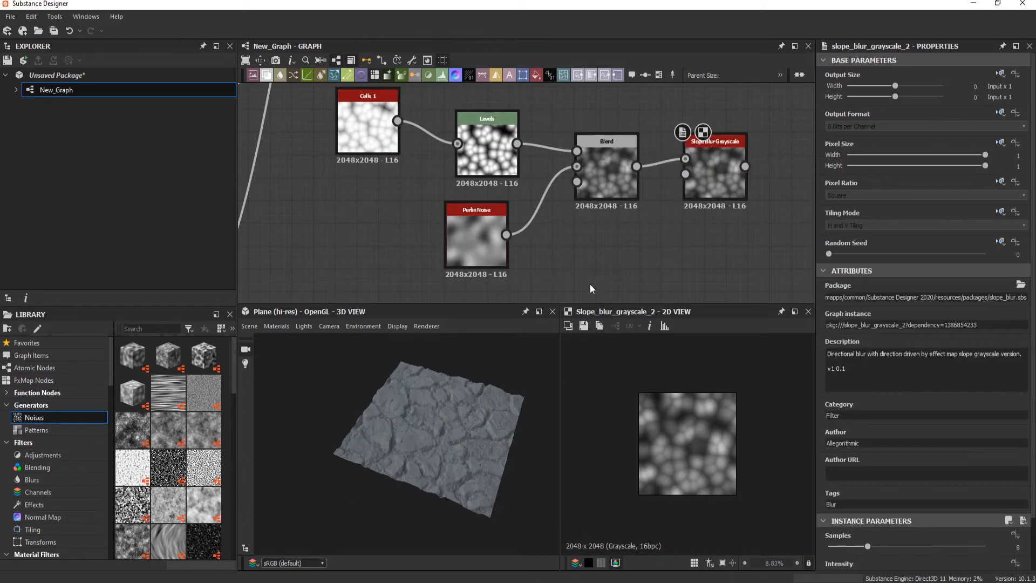
key("space")
type("per")
key("Escape")
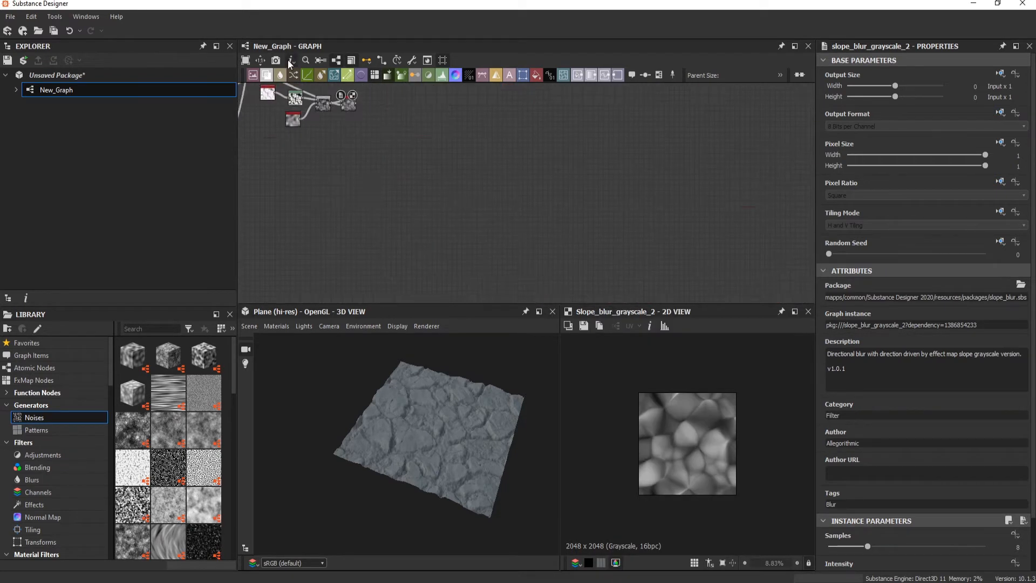
Append a Blend after the new Slope Blur Grayscale to mix an existing noise into the blurred cells
scroll(352, 106, "up", 3)
middle_click_drag(351, 106, 402, 161)
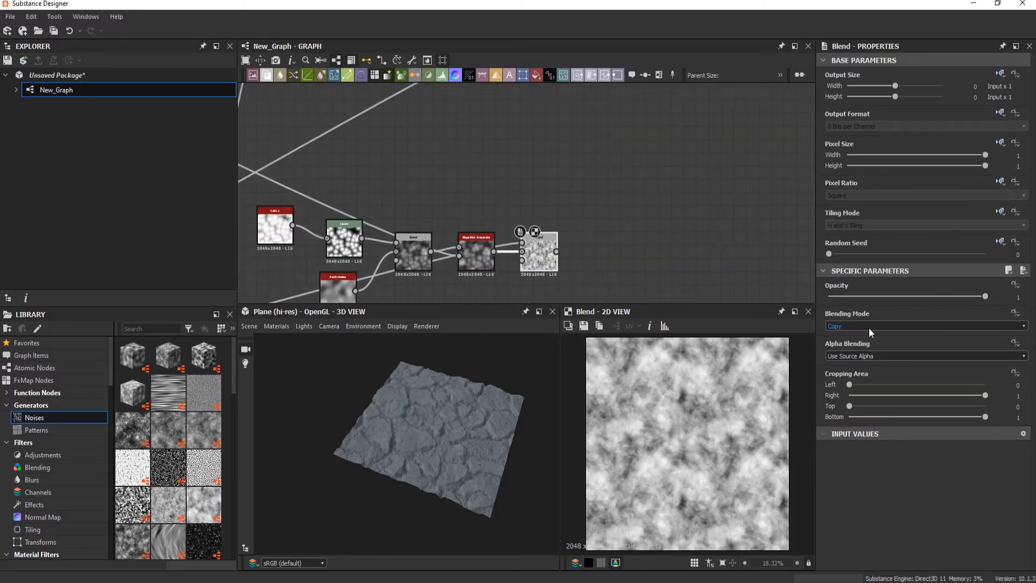
scroll(872, 327, "down", 3)
left_click(903, 297)
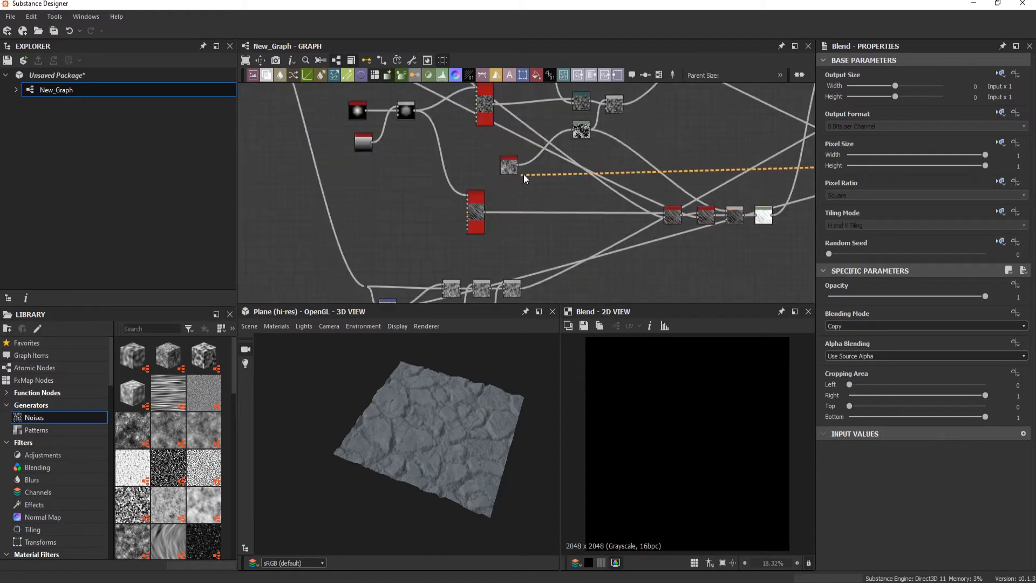
Set the last Blend of the ground chain to Multiply with an opacity of 0.11
left_click(912, 325)
left_click(885, 357)
left_click(864, 297)
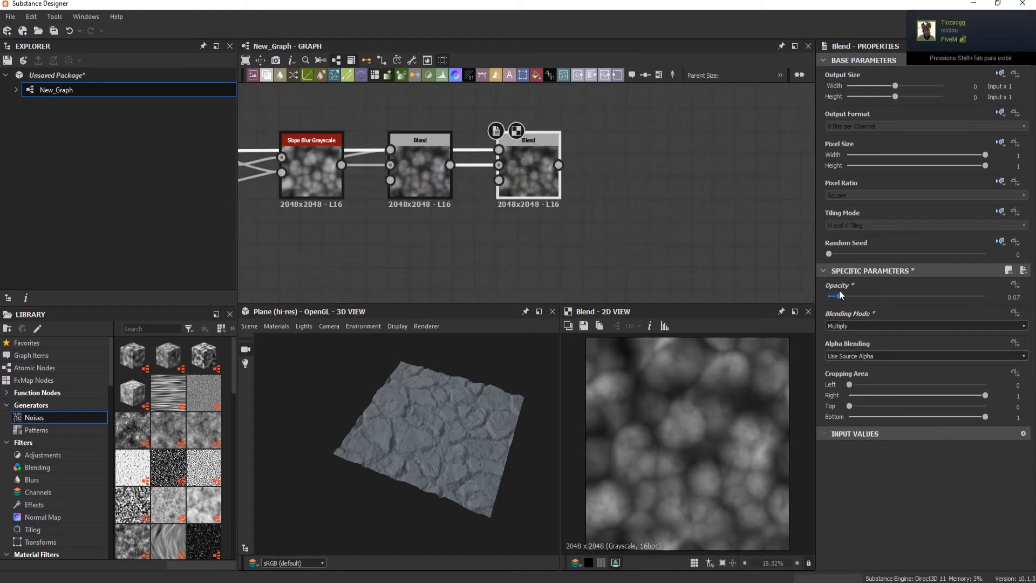
scroll(769, 340, "up", 5)
left_click(839, 296)
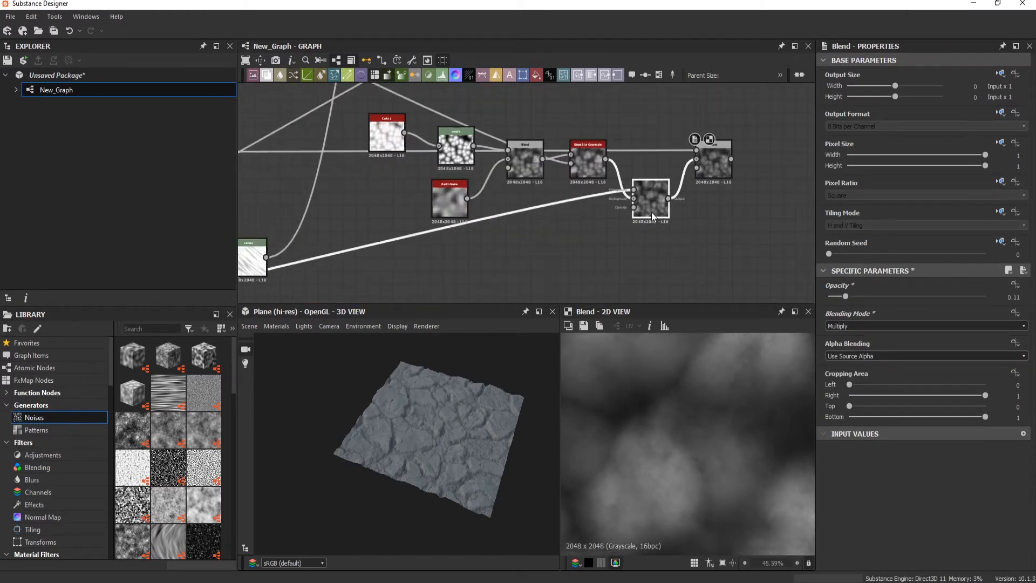
Try to insert a Blur node on the noise link feeding the lower ground Blend
left_click(553, 221)
key("space")
type("blur")
key("Return")
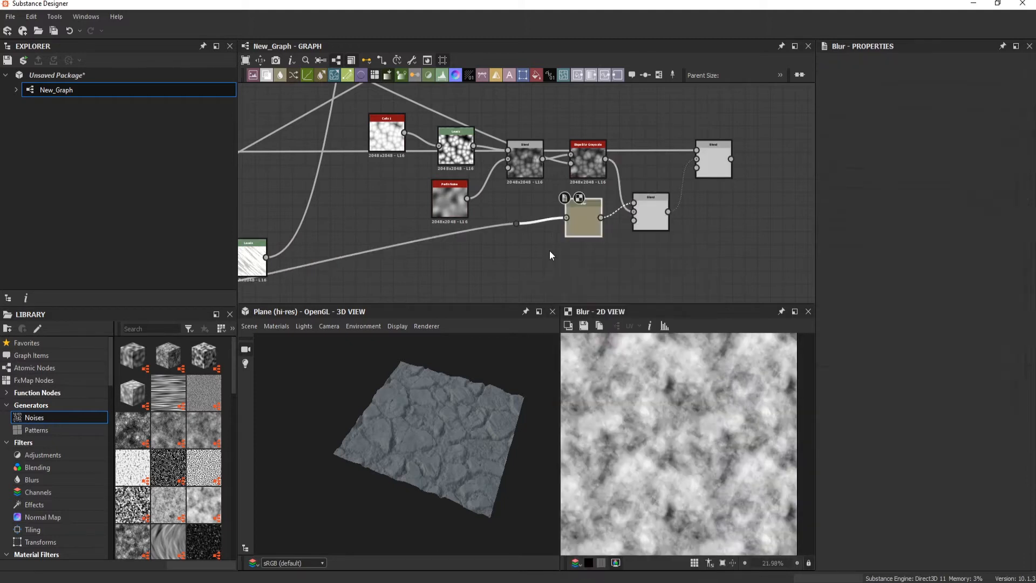
left_click_drag(582, 225, 485, 215)
key("ctrl+z")
key("ctrl+z")
Insert a Slope Blur Grayscale on the noise link feeding the lower ground Blend, with 32 samples and 0.38 intensity
left_click(539, 222)
key("space")
type("sl")
left_click(561, 267)
scroll(559, 233, "up", 4)
left_click_drag(864, 556, 985, 556)
left_click_drag(927, 517, 830, 515)
scroll(705, 464, "up", 2)
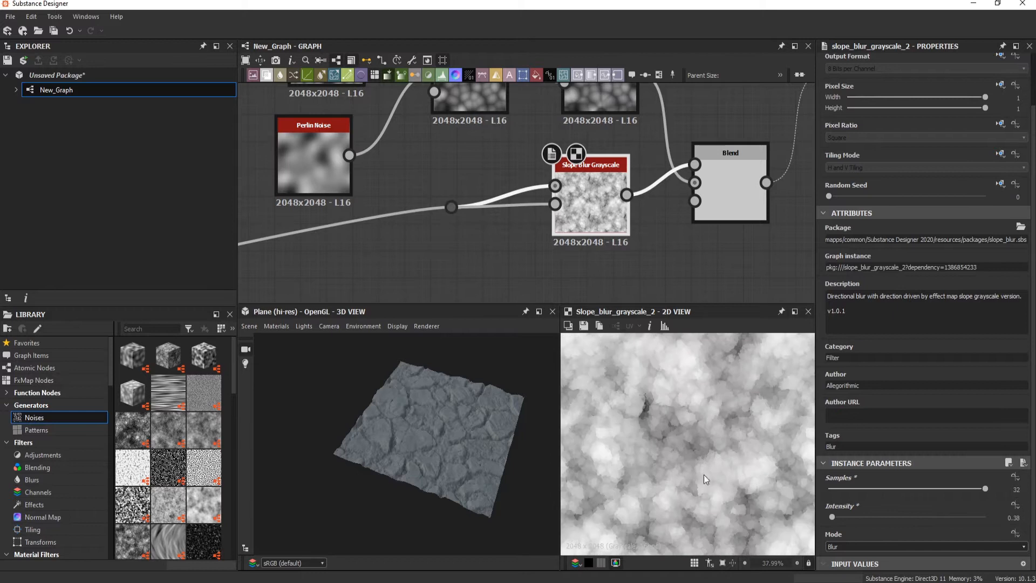
Preview the last ground Blend and lower the opacity of the noise blended into the ground
double_click(730, 183)
middle_click_drag(731, 187, 618, 140)
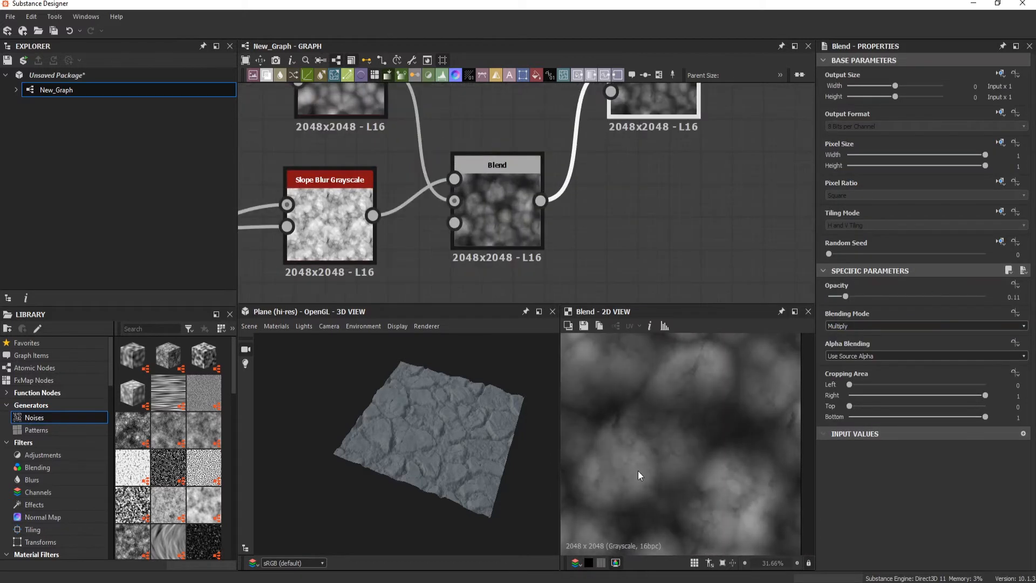
left_click_drag(933, 297, 860, 296)
scroll(597, 146, "down", 5)
Add a second Height Blend combining the ground chain with the first Height Blend and set its height offset to 0.77
key("space")
type("hei")
key("Return")
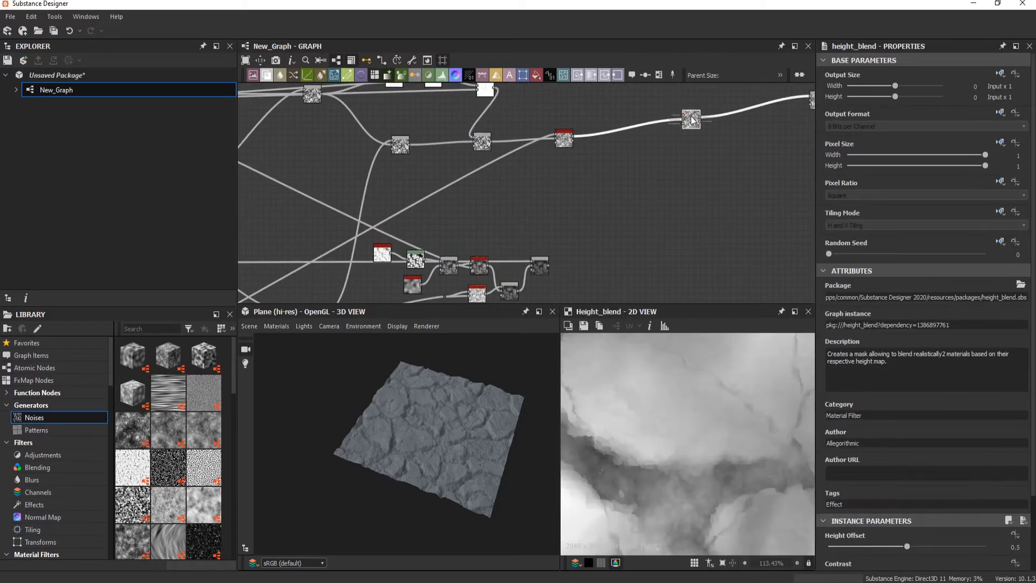
left_click_drag(908, 546, 950, 546)
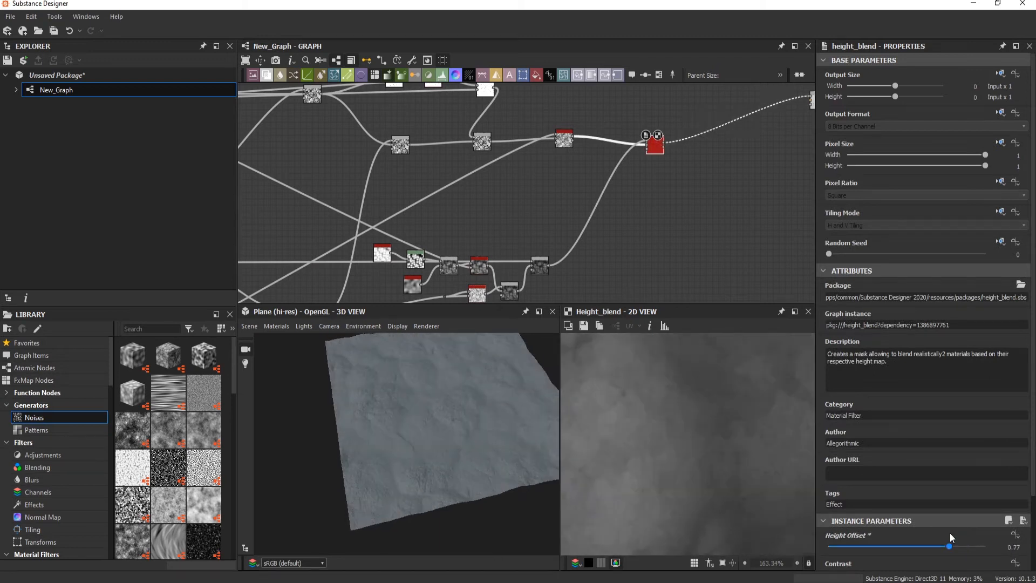
scroll(460, 374, "up", 3)
right_click_drag(460, 371, 467, 430)
Set the scale of the ground's Cells 1 noise to 19
middle_click_drag(425, 251, 551, 240)
scroll(551, 239, "up", 5)
double_click(542, 146)
mouse_move(834, 487)
left_mouse_down()
mouse_move(854, 487)
mouse_move(839, 487)
left_mouse_up()
scroll(464, 409, "down", 3)
left_click_drag(544, 440, 479, 425)
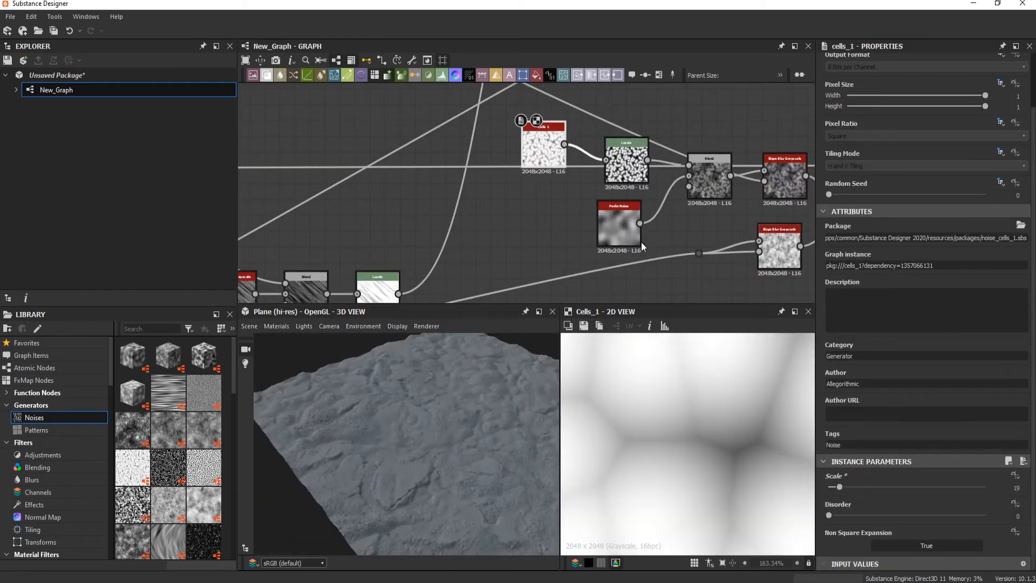
Preview the ground Blends and lower the second Height Blend's height offset
double_click(709, 175)
middle_click_drag(808, 206, 494, 199)
scroll(494, 199, "up", 3)
double_click(716, 147)
scroll(715, 147, "down", 4)
middle_click_drag(791, 128, 448, 297)
left_click(596, 134)
left_click_drag(949, 546, 921, 546)
Examine the blended ground and stones in 3D and preview the Normal node's map
left_click_drag(367, 481, 417, 485)
scroll(497, 462, "up", 4)
scroll(497, 462, "down", 5)
left_click_drag(498, 462, 480, 435)
scroll(519, 188, "down", 2)
middle_click_drag(519, 188, 389, 316)
double_click(668, 199)
double_click(670, 89)
middle_click_drag(670, 133, 788, 140)
scroll(557, 187, "up", 3)
middle_click_drag(558, 188, 658, 156)
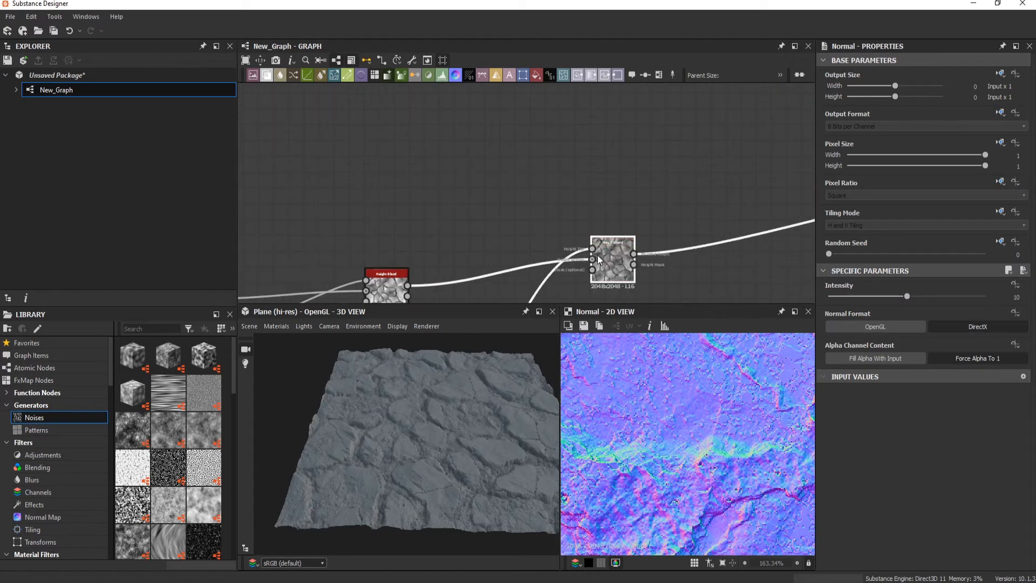
Add a Gradient Map fed by the second Height Blend and open its gradient for editing
double_click(613, 258)
left_click_drag(613, 258, 581, 242)
middle_click_drag(619, 195, 511, 204)
key("space")
left_click(572, 291)
double_click(878, 364)
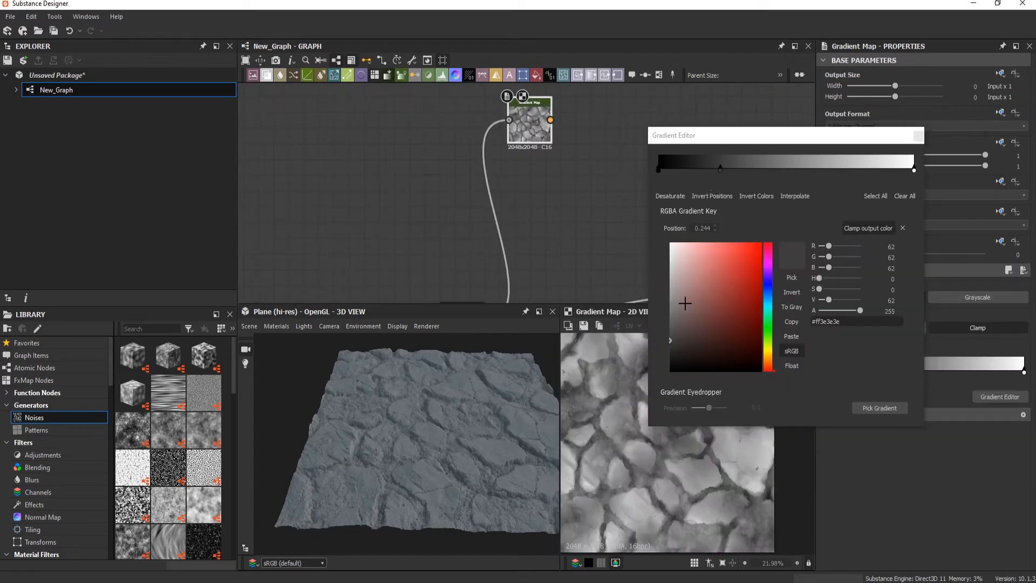
Replace the Gradient Map's black-to-white keys with brownish-grey shades running from darker to lighter
left_click_drag(659, 168, 659, 192)
left_click_drag(721, 168, 658, 168)
left_click(725, 165)
left_click_drag(914, 169, 913, 192)
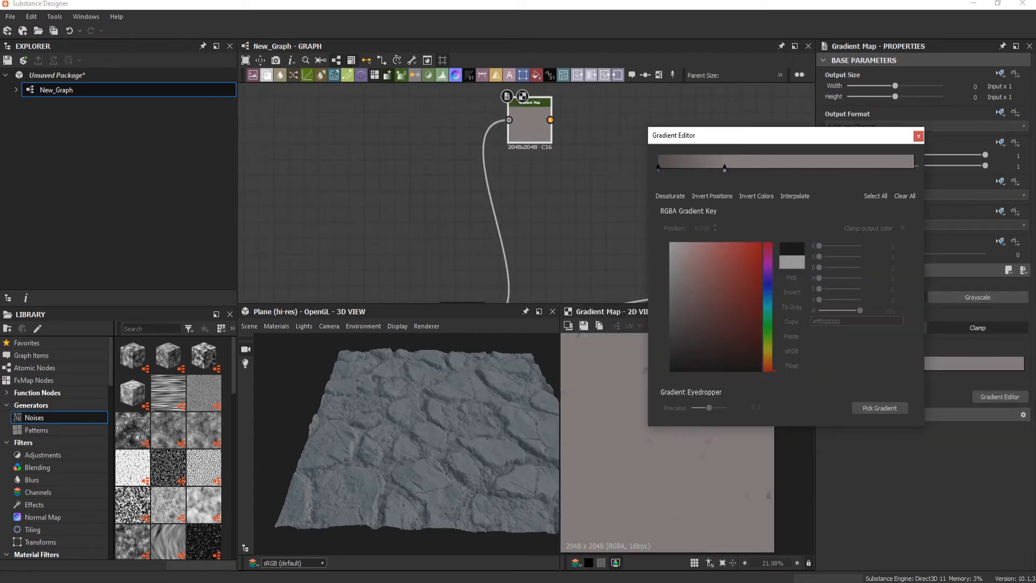
left_click_drag(724, 167, 916, 167)
left_click(918, 136)
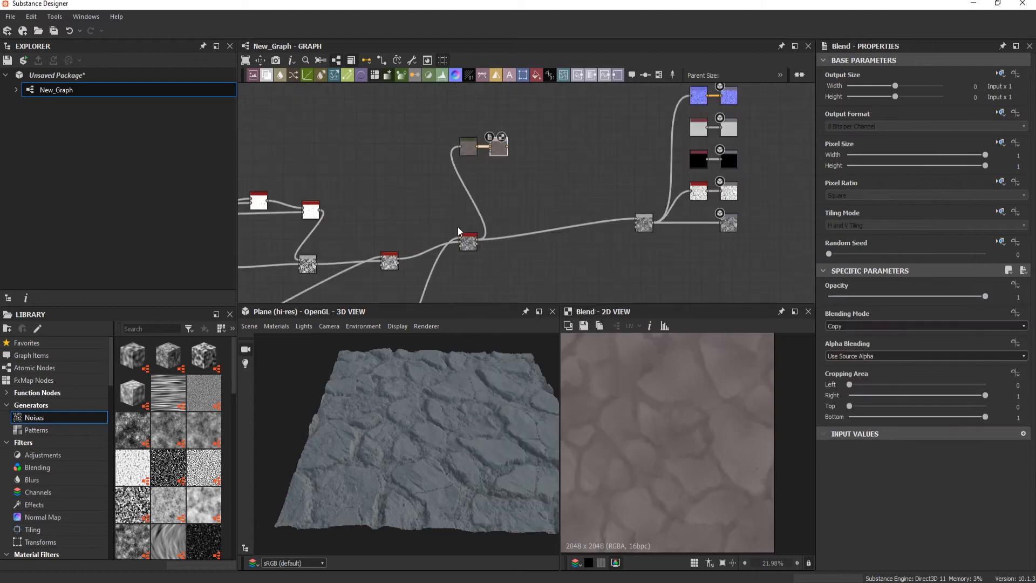
Preview the stone shape chain's Directional Warp and the Slope Blur after it to find where the stone outlines get distorted
middle_click_drag(771, 163, 763, 165)
middle_click_drag(484, 275, 715, 233)
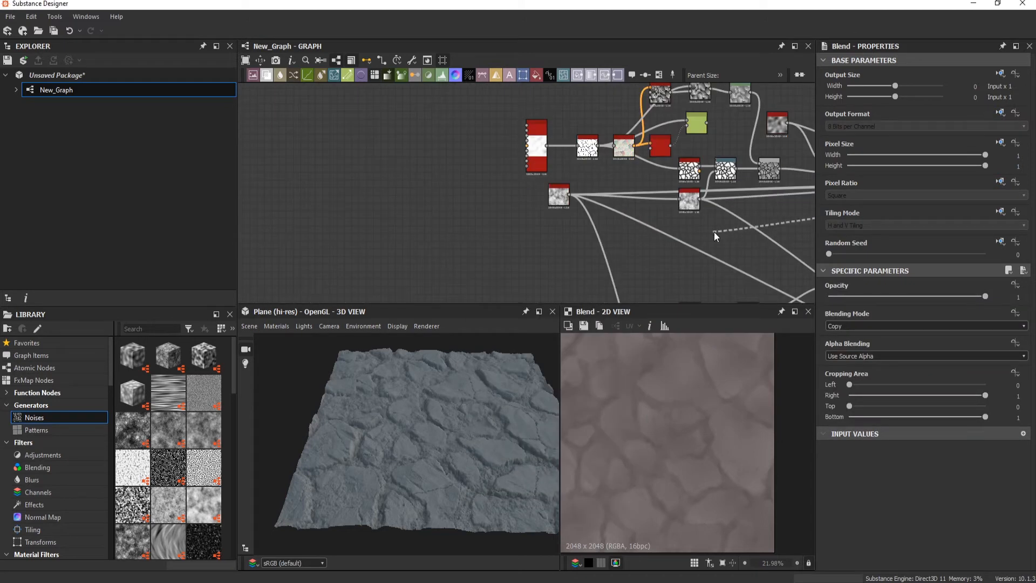
scroll(782, 192, "up", 3)
middle_click_drag(807, 189, 447, 263)
scroll(659, 175, "up", 2)
double_click(597, 154)
double_click(662, 213)
scroll(662, 216, "down", 2)
middle_click_drag(767, 222, 424, 222)
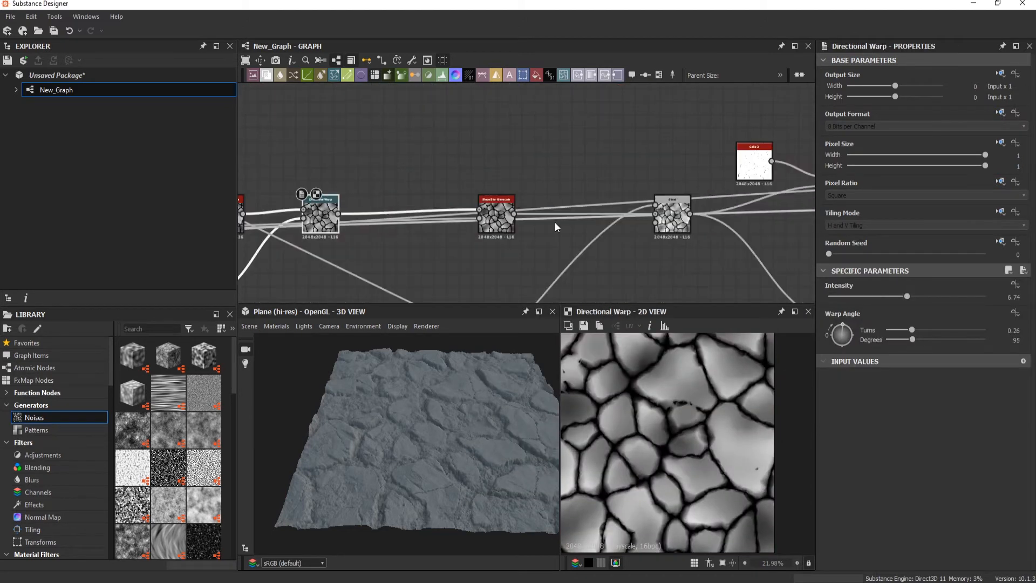
double_click(495, 215)
Duplicate the stone chain's Directional Warp and place the copy above the original
middle_click_drag(356, 232, 664, 250)
left_click(539, 216)
key("ctrl+d")
left_click_drag(532, 162, 552, 108)
scroll(505, 143, "down", 1)
left_click(407, 202)
middle_click_drag(349, 268, 452, 255)
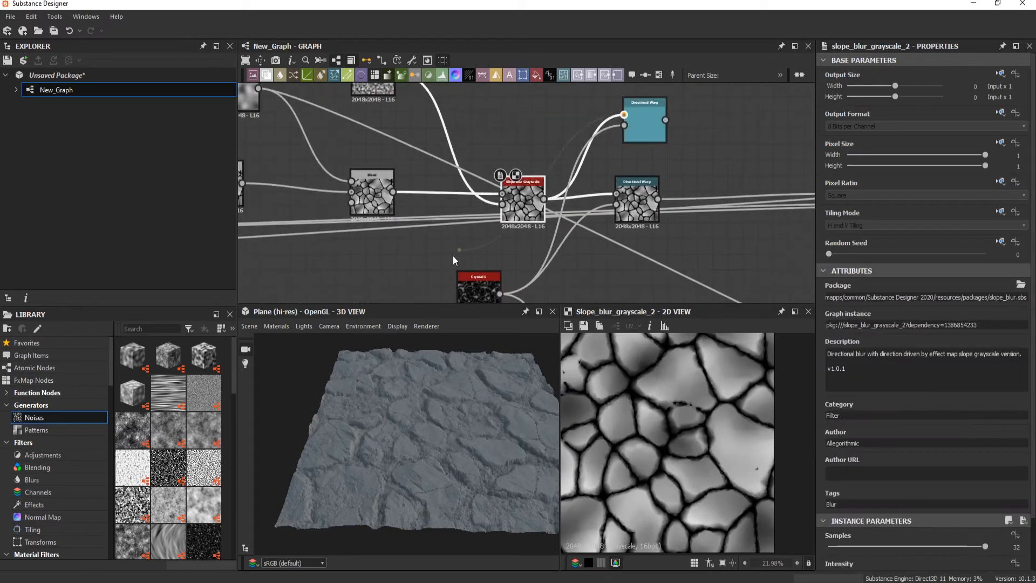
Locate the flat random-grey stone cell map and connect it to the duplicated Directional Warp
scroll(452, 255, "down", 6)
middle_click_drag(356, 251, 472, 232)
middle_click_drag(474, 187, 577, 185)
scroll(576, 184, "up", 4)
double_click(575, 184)
middle_click_drag(777, 190, 494, 168)
double_click(686, 175)
middle_click_drag(688, 173, 300, 252)
left_click_drag(300, 254, 620, 176)
Add a Gradient Map after the duplicated Directional Warp and give its gradient blue, green and pale cream keys
scroll(408, 176, "down", 3)
middle_click_drag(655, 180, 516, 162)
key("space")
left_click(580, 292)
left_click_drag(386, 145, 536, 136)
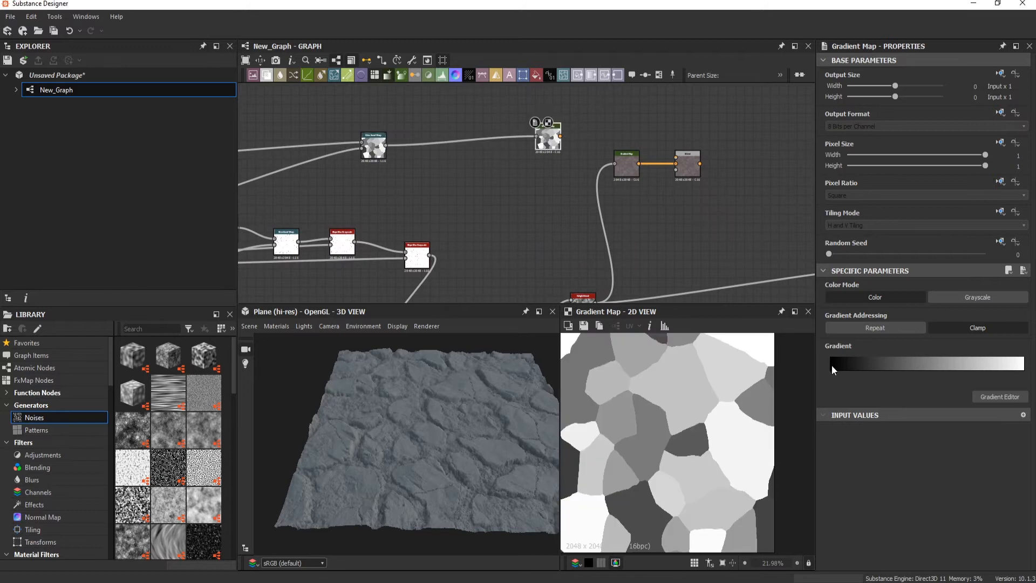
double_click(830, 370)
left_click(701, 251)
left_click(715, 299)
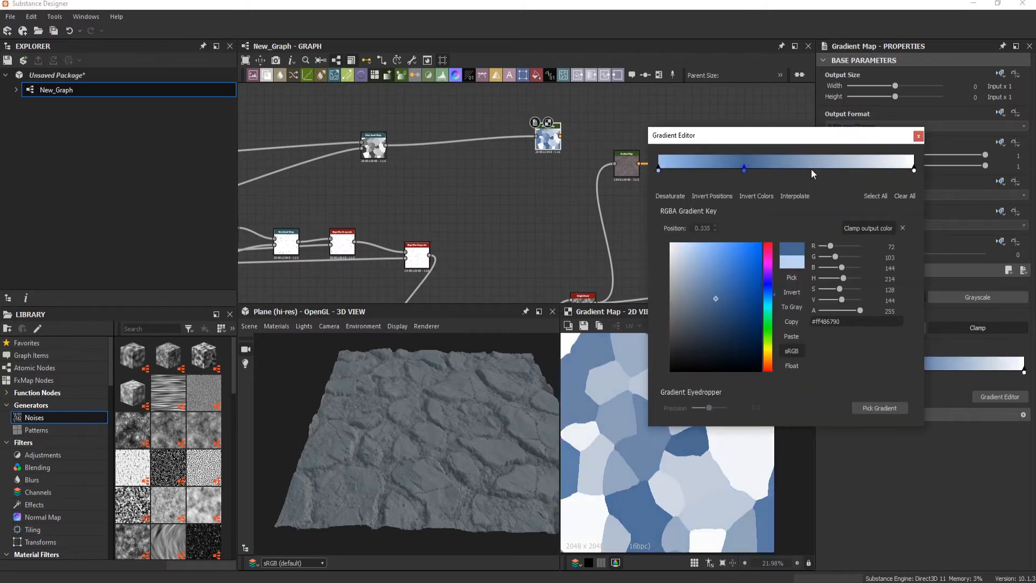
left_click(885, 169)
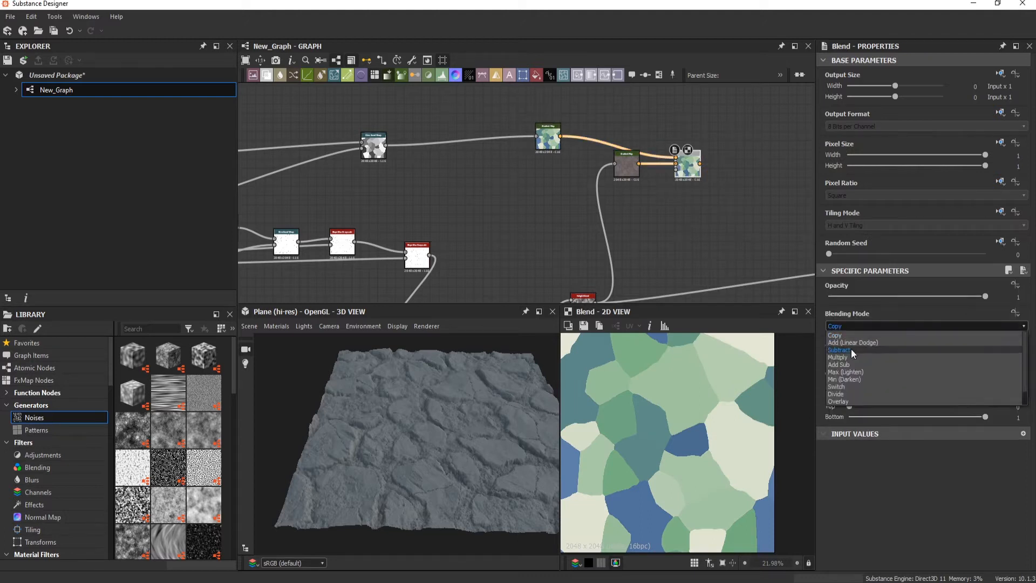
Try the Multiply and Overlay blending modes on the Blend combining the coloured cells with the brown gradient
left_click(850, 350)
scroll(681, 169, "up", 3)
scroll(854, 324, "down", 1)
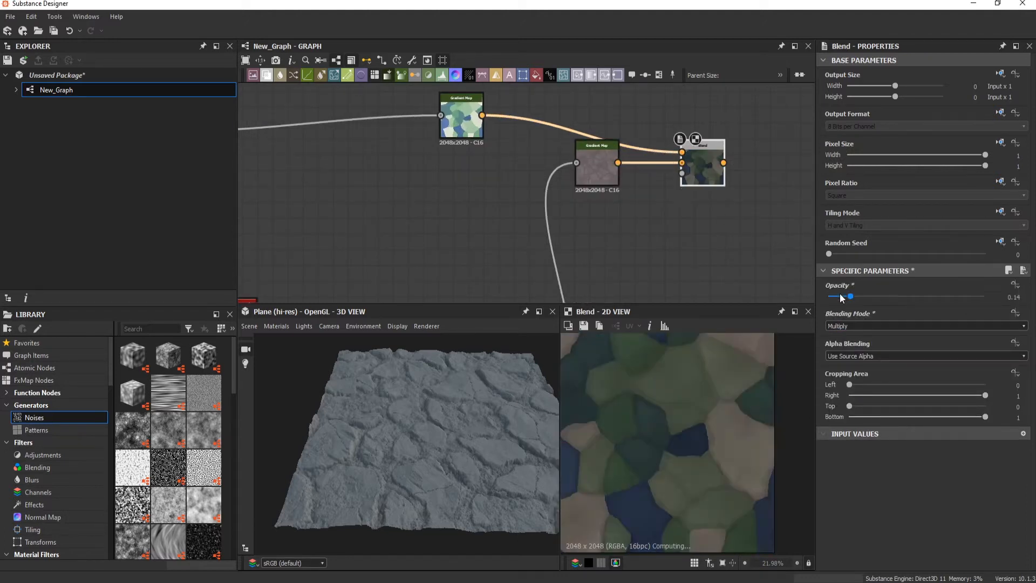
scroll(697, 173, "up", 2)
left_click(841, 402)
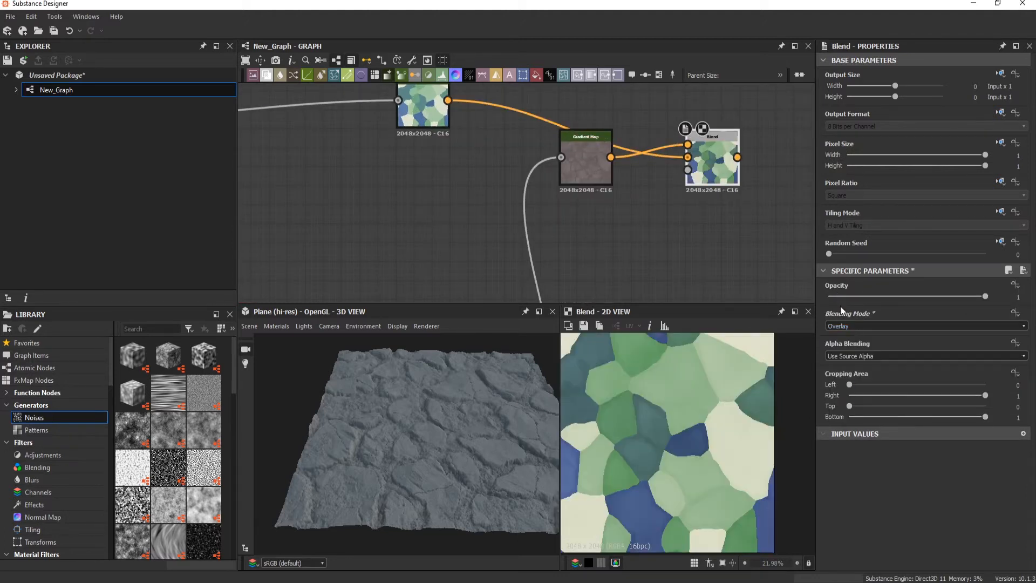
Connect the colour Blend to the base colour output and inspect the coloured stones in 3D
middle_click_drag(594, 189, 424, 231)
left_click_drag(463, 231, 683, 142)
scroll(503, 434, "up", 5)
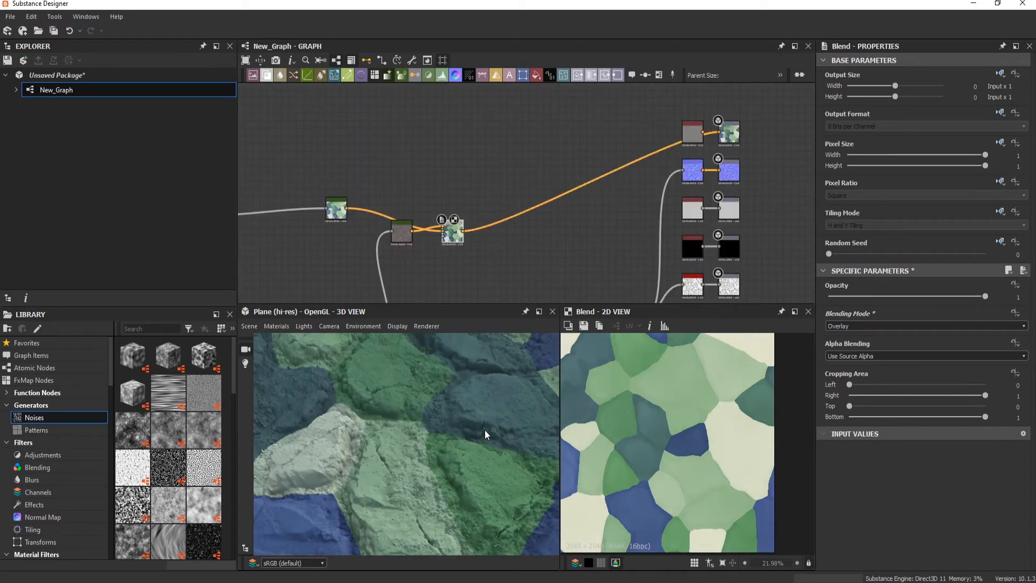
Compare blending modes on the colour Blend, choose Multiply and lower its opacity
scroll(510, 232, "up", 2)
double_click(393, 108)
left_click_drag(556, 170, 439, 170)
double_click(682, 156)
scroll(852, 329, "up", 7)
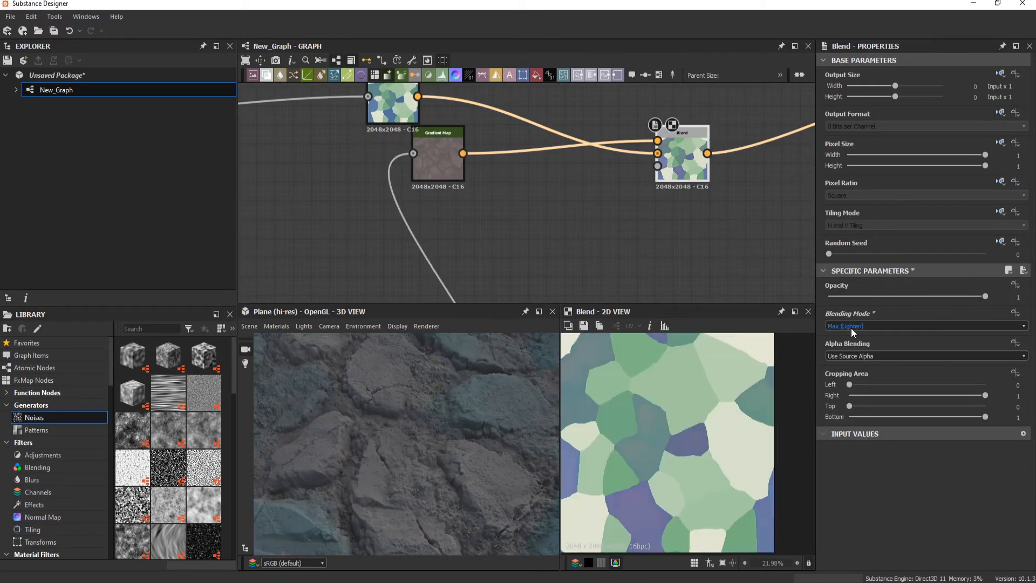
scroll(850, 328, "down", 1)
left_click_drag(985, 296, 843, 296)
Lighten the brown Gradient Map's keys and raise the Multiply Blend's opacity to about 0.28
double_click(438, 156)
left_click(879, 371)
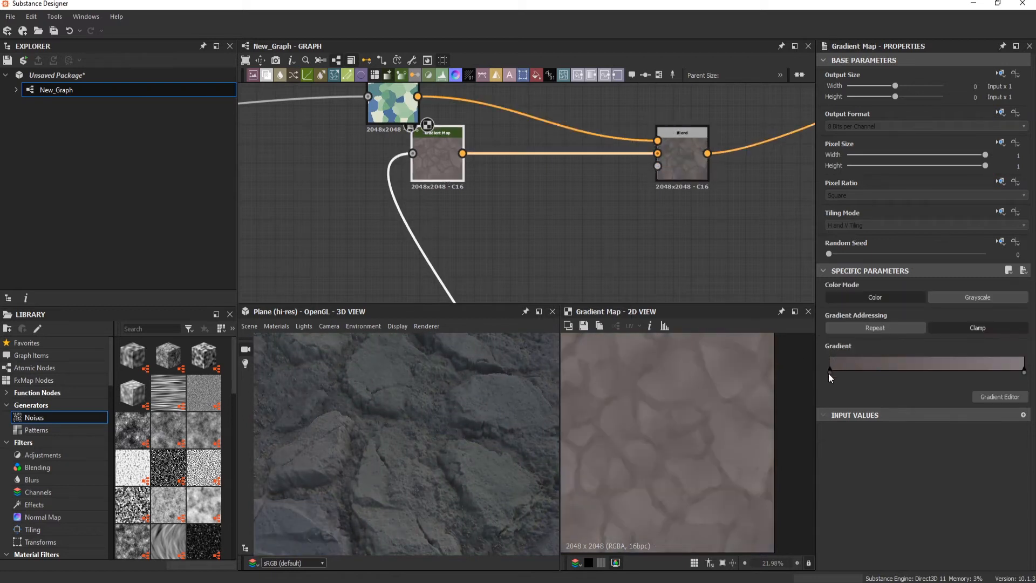
left_click(918, 136)
double_click(682, 156)
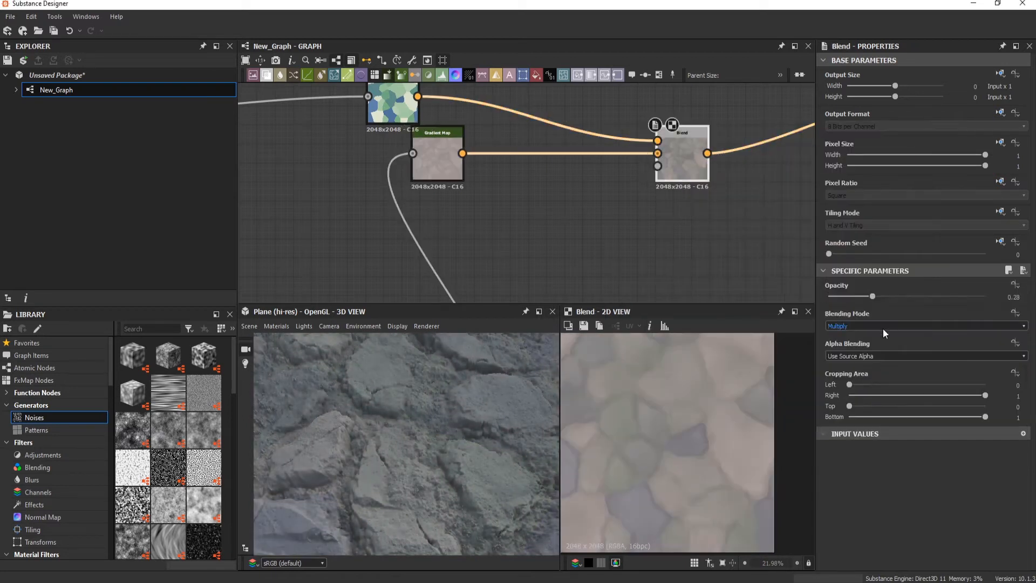
left_click_drag(843, 296, 853, 296)
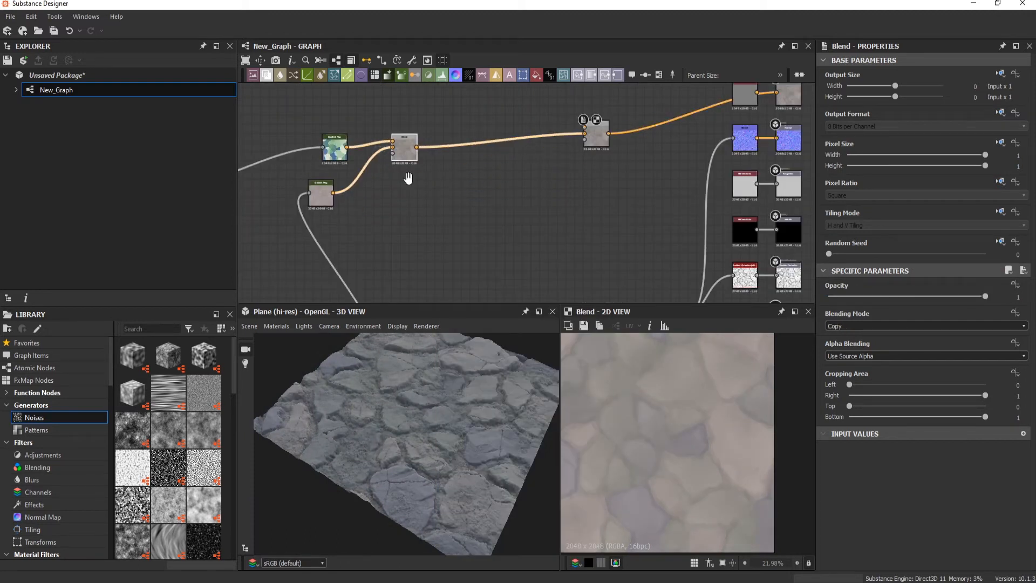
Feed the second Height Blend into a new grayscale Blend and rearrange the nodes around it
right_click(443, 162)
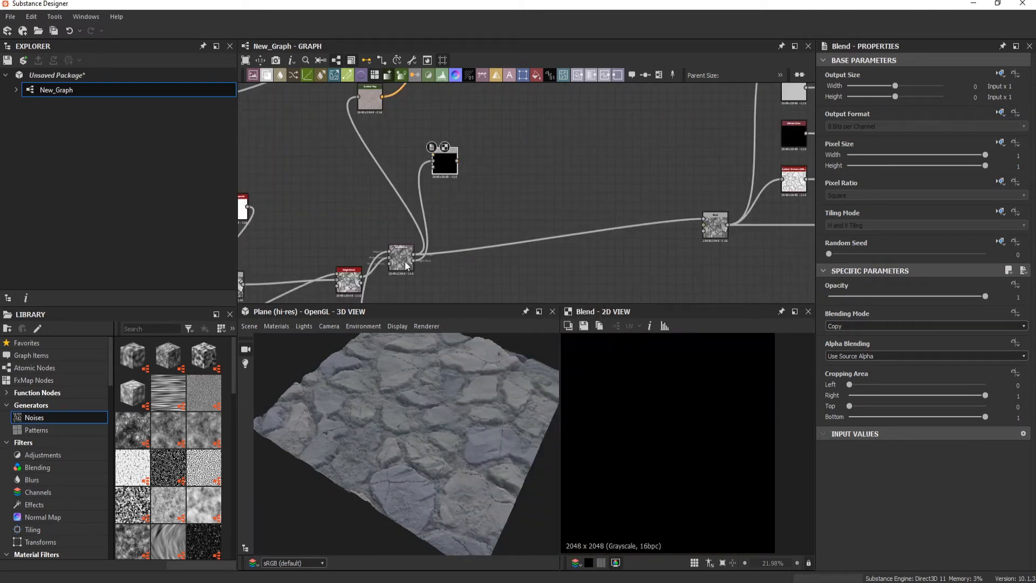
left_click_drag(414, 254, 436, 165)
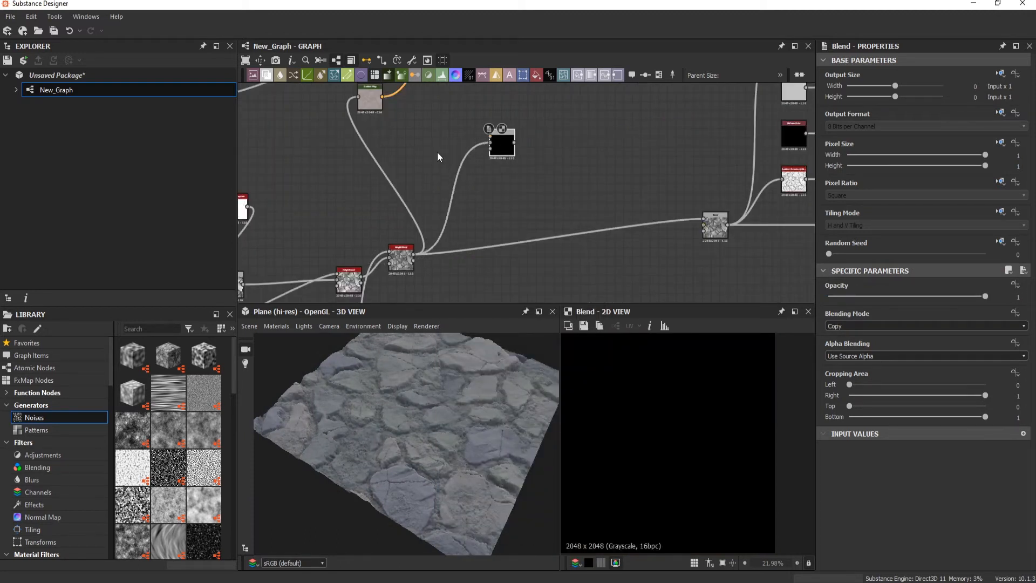
middle_click_drag(437, 152, 538, 194)
left_click_drag(482, 95, 439, 88)
left_click_drag(464, 162, 433, 126)
Add a Moisture Noise, connect it to the new grayscale Blend and change that Blend's blending mode
key("space")
left_click(355, 179)
key("space")
type("moi")
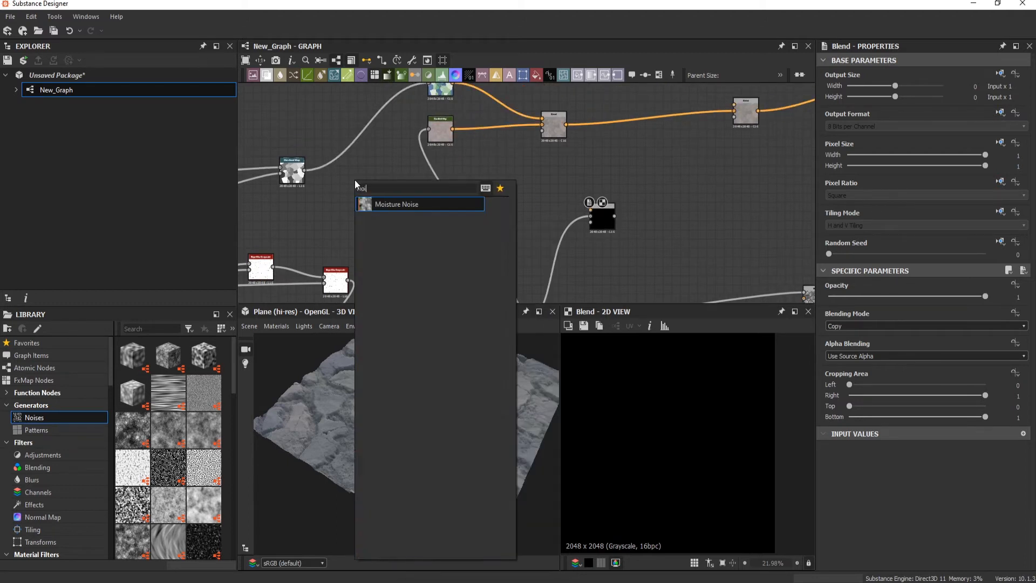
key("Return")
left_click_drag(366, 179, 504, 212)
left_click(864, 326)
left_click(851, 355)
Add a Gradient Map after the moisture Blend, sample a gradient into it and select groups of its keys for adjustment
key("space")
type("g")
left_click(529, 232)
left_click(987, 396)
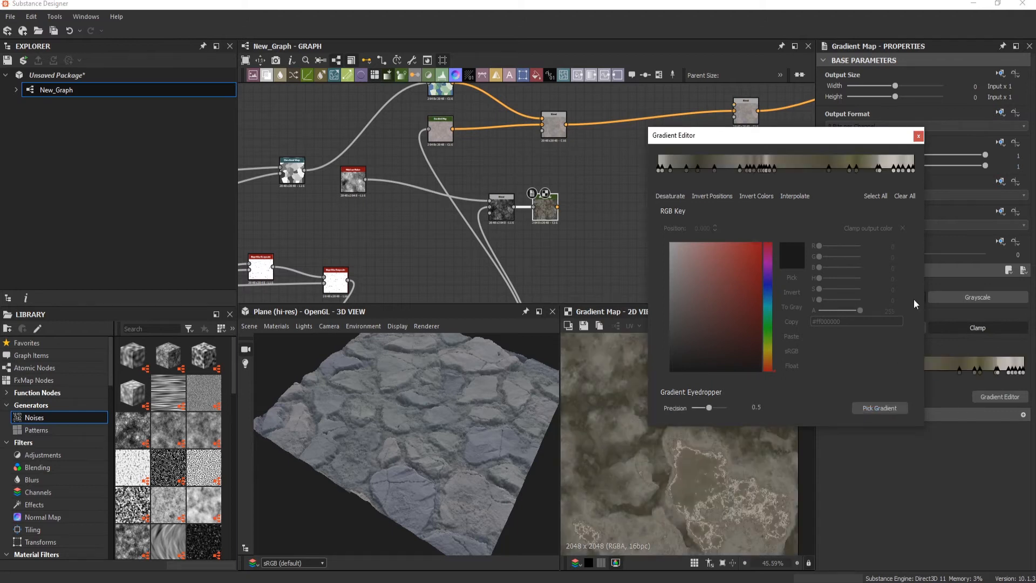
scroll(696, 490, "down", 4)
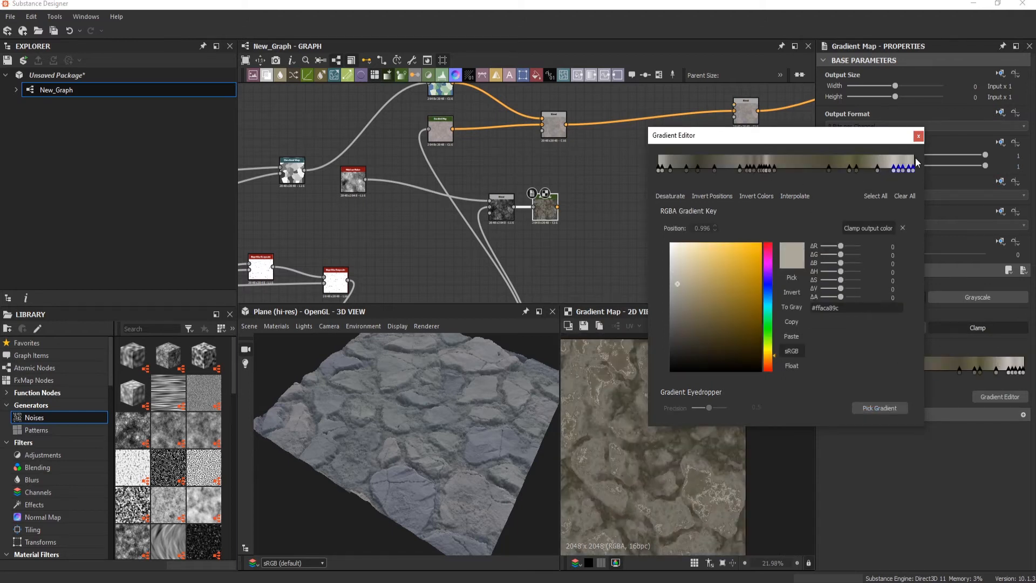
left_click_drag(877, 170, 915, 170)
left_click(766, 170)
left_click_drag(768, 131, 335, 117)
Resample the moisture Gradient Map with mossy olive colours, using different eyedropper precision values
left_click(443, 394)
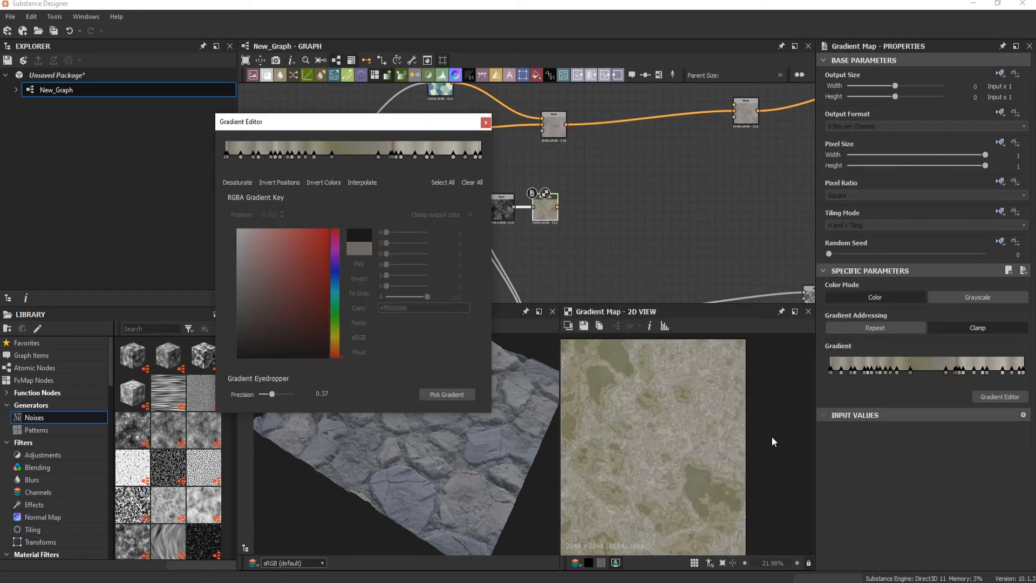
left_click_drag(272, 394, 267, 395)
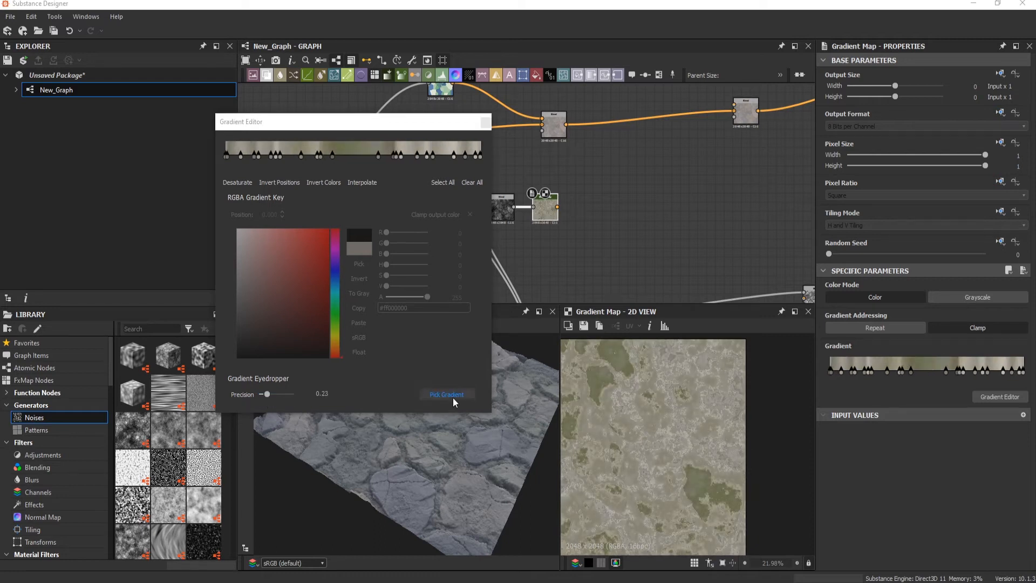
left_click_drag(267, 394, 279, 395)
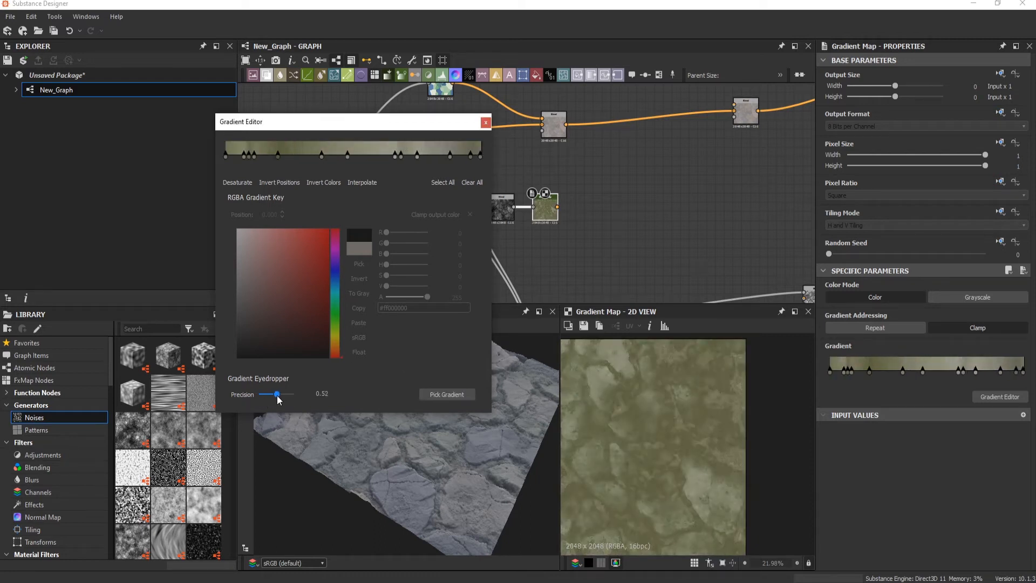
left_click(486, 123)
Connect the olive Gradient Map to the final colour Blend and set it to Multiply with adjusted opacity
left_click_drag(512, 241, 570, 157)
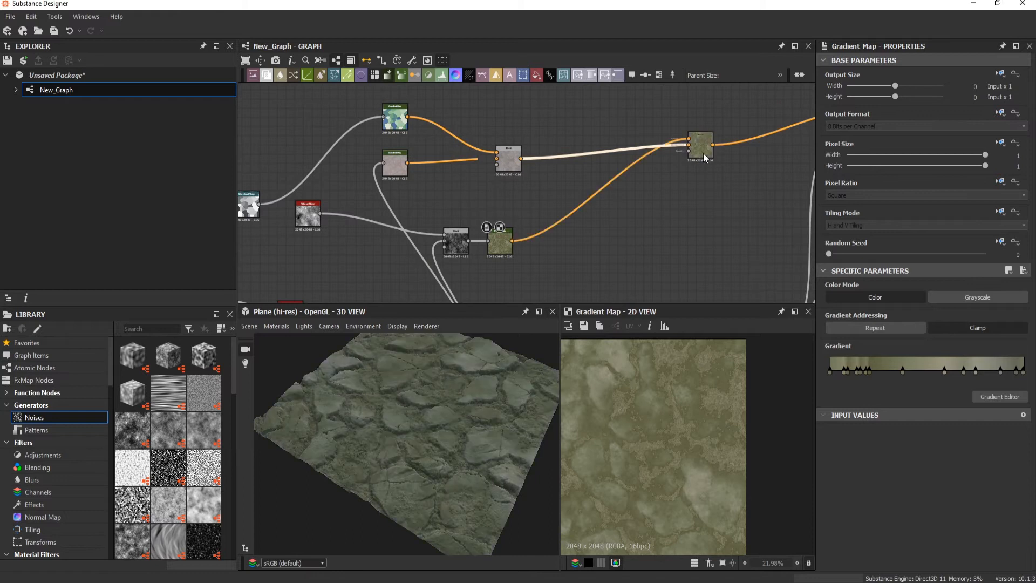
double_click(571, 155)
scroll(857, 326, "down", 2)
scroll(856, 327, "down", 1)
scroll(701, 400, "up", 3)
left_click_drag(878, 295, 915, 296)
key("f")
scroll(572, 195, "up", 3)
Reduce the graph's output size to 1024 × 1024 and inspect the material in 3D
left_click(573, 194)
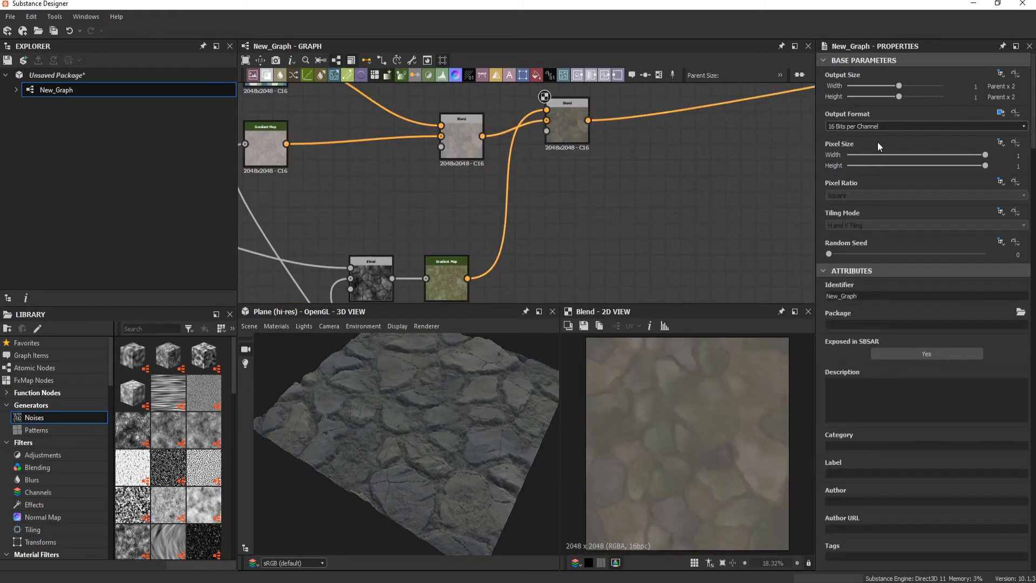
left_click(895, 97)
scroll(501, 406, "up", 2)
left_click_drag(501, 406, 399, 405)
Set the final colour Blend's blending mode to Add Sub and its opacity to 0.48
left_click(572, 128)
left_click_drag(915, 297, 951, 297)
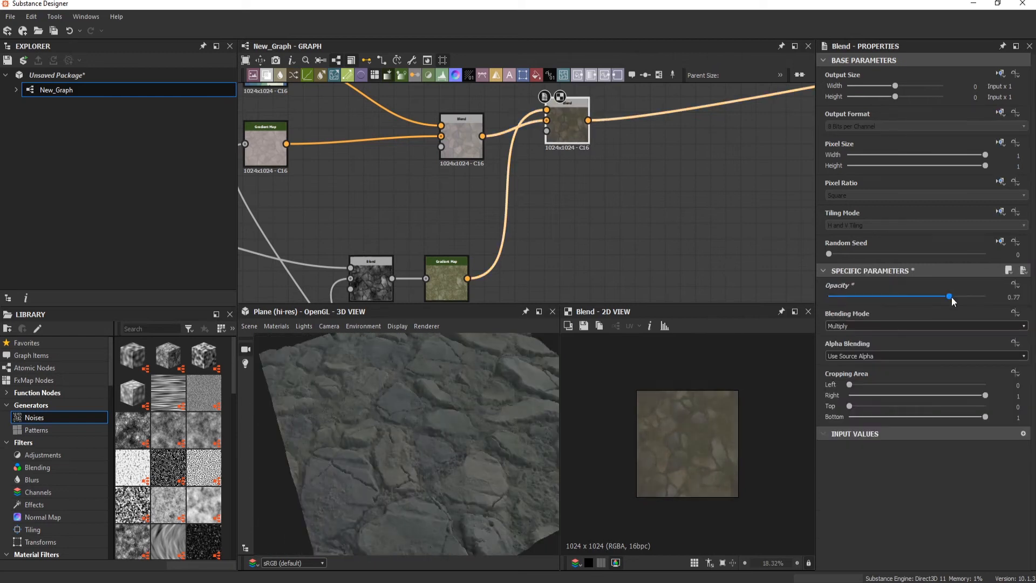
scroll(882, 325, "down", 1)
left_click(912, 296)
scroll(725, 469, "up", 5)
left_click_drag(532, 463, 432, 475)
left_click_drag(911, 296, 904, 297)
scroll(480, 183, "down", 3)
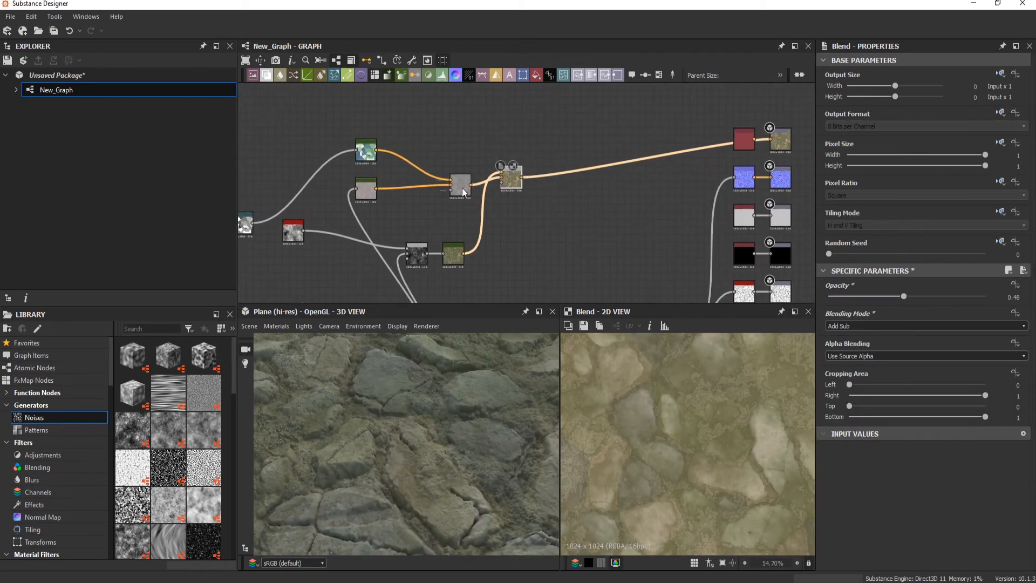
Add a Curvature Smooth node fed by the Normal node
left_click_drag(551, 189, 508, 196)
scroll(533, 197, "up", 3)
key("space")
type("cur")
left_click_drag(483, 265, 509, 194)
Add a Gradient Map after Curvature Smooth and shift its dark key so only the stone edges stay bright
key("space")
type("gr")
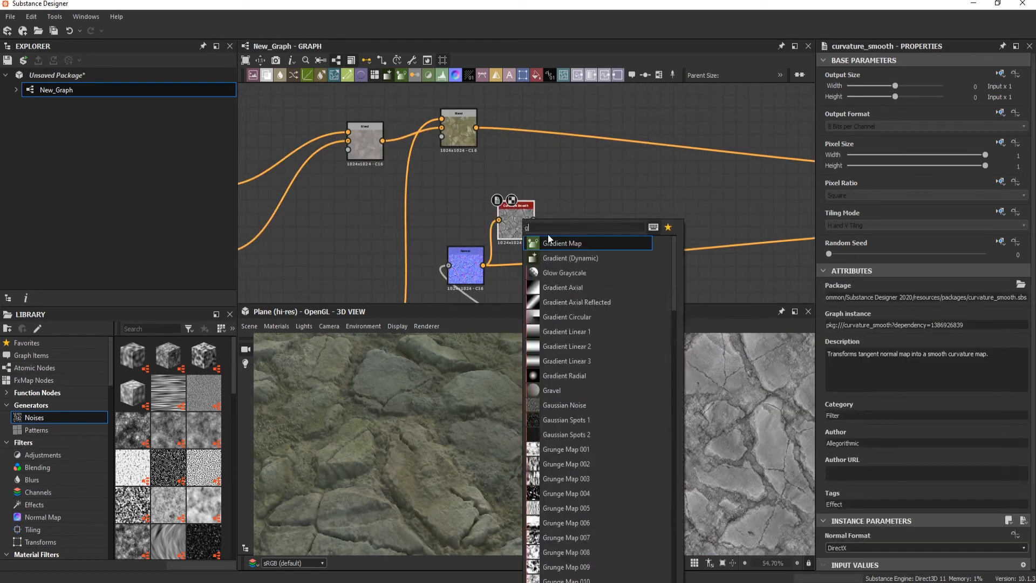
left_click(549, 240)
left_click_drag(831, 372, 1026, 378)
Blend the curvature Gradient Map over the colour using Add (Linear Dodge) at 0.21 opacity
key("space")
left_click(626, 194)
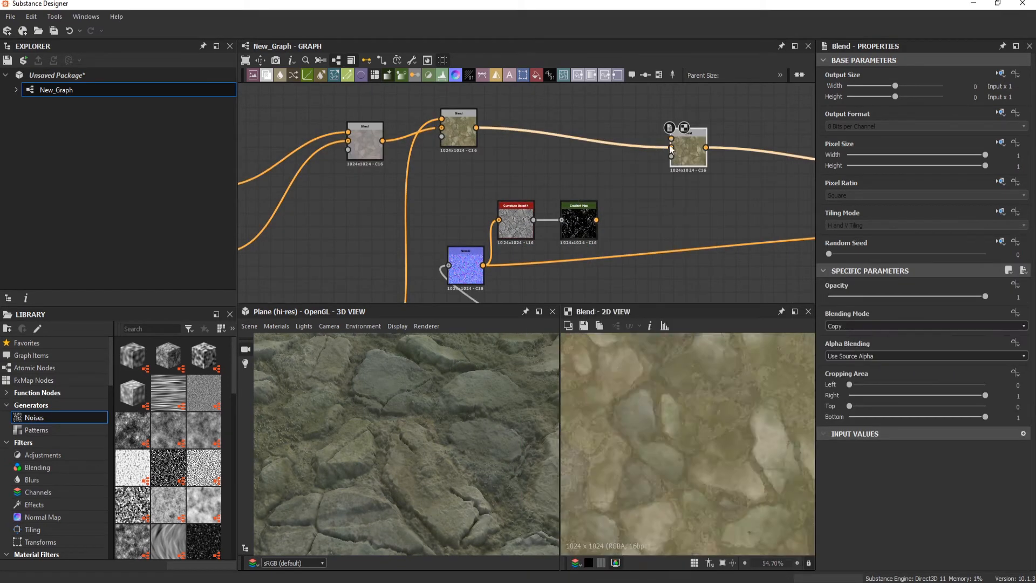
left_click_drag(596, 220, 672, 139)
left_click(859, 326)
left_click(856, 344)
mouse_move(859, 296)
left_mouse_down()
mouse_move(833, 305)
mouse_move(861, 298)
left_mouse_up()
scroll(470, 436, "down", 5)
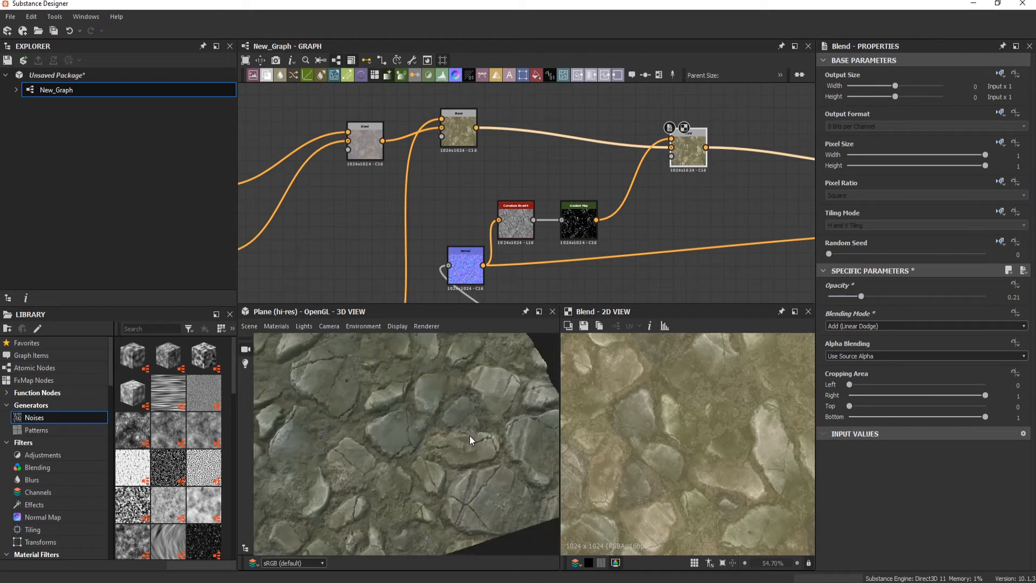
Add BnW Spots 1 and BnW Spots 2 noises, and darken the first with a Levels node by raising its black input
middle_click_drag(366, 152, 554, 199)
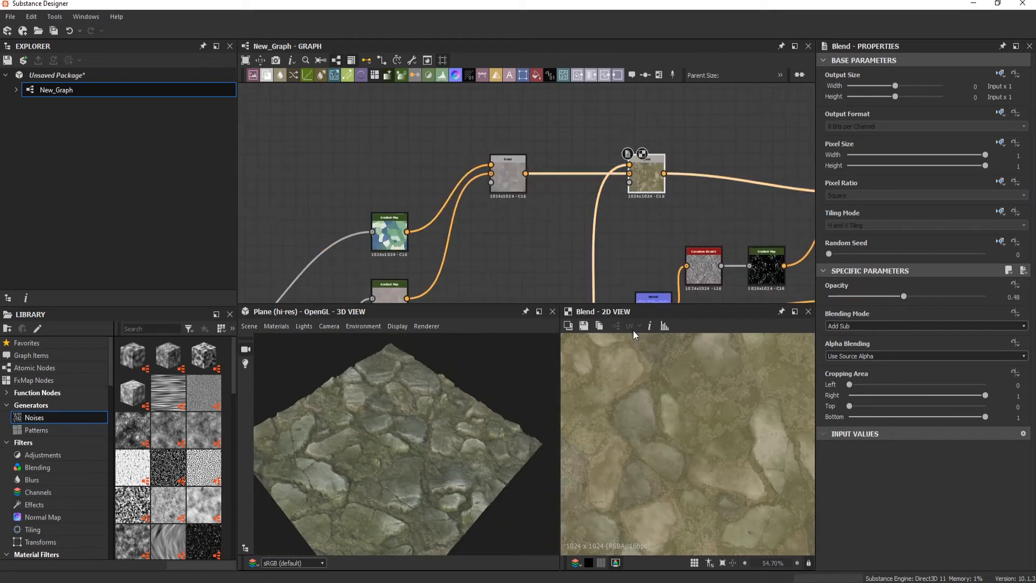
scroll(566, 209, "down", 2)
scroll(412, 431, "up", 3)
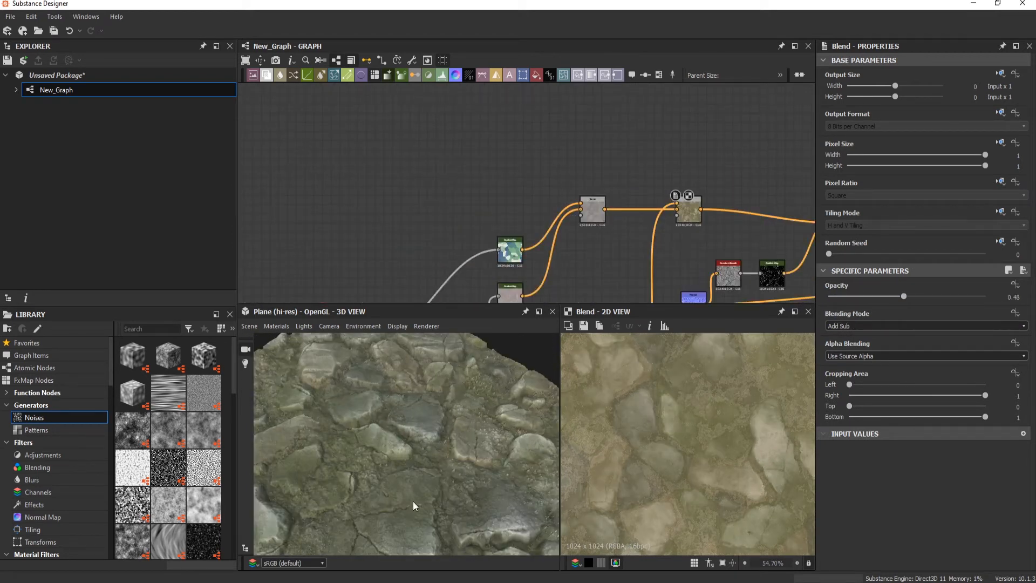
middle_click_drag(509, 174, 599, 162)
left_click_drag(168, 430, 435, 131)
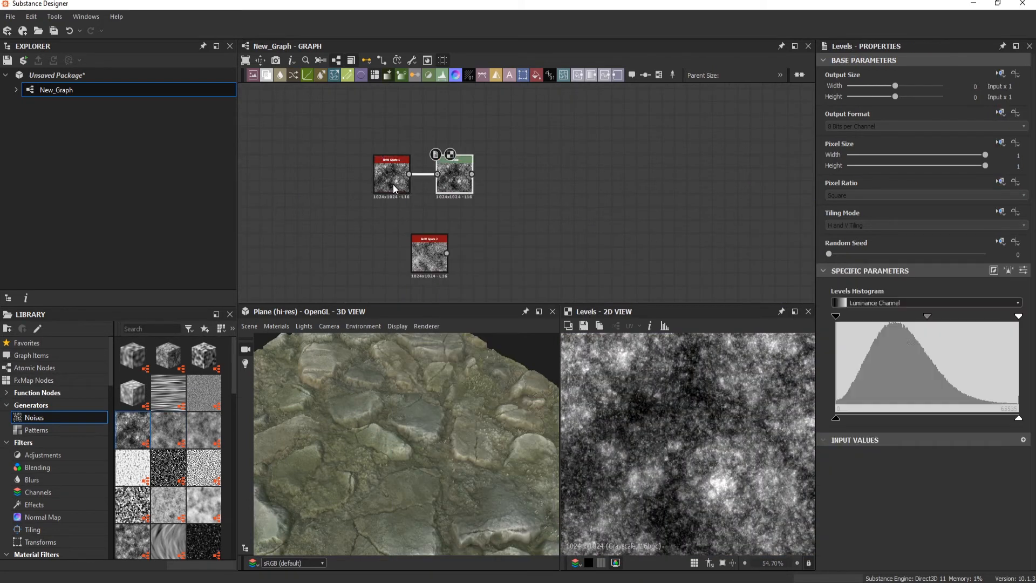
left_click_drag(836, 315, 908, 320)
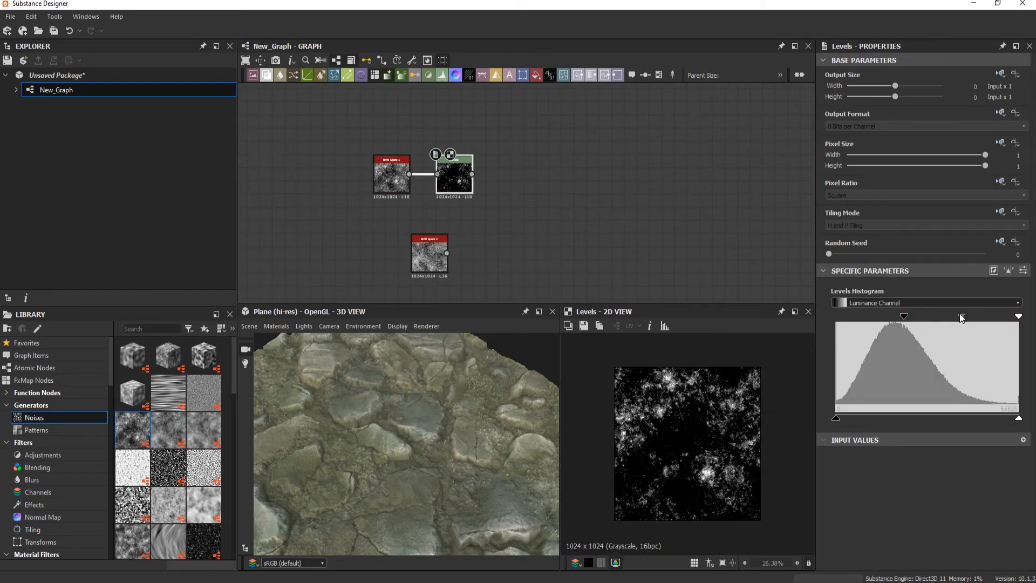
left_click_drag(406, 249, 381, 249)
Blend BnW Spots 2 with the Levels output using Add (Linear Dodge) at 0.33 opacity
left_click(458, 179)
key("space")
type("bl")
key("Return")
left_click_drag(501, 166, 409, 253)
left_click(855, 327)
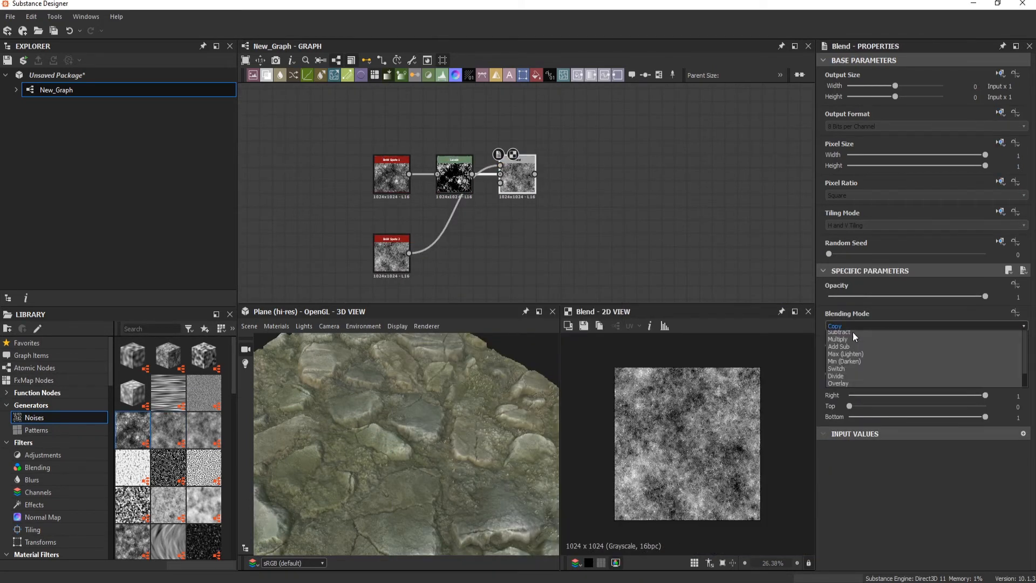
left_click(856, 348)
scroll(856, 326, "up", 2)
left_click_drag(918, 297, 881, 307)
Add a Gradient Map after the spots Blend and sample a dark blue-green gradient into it
key("space")
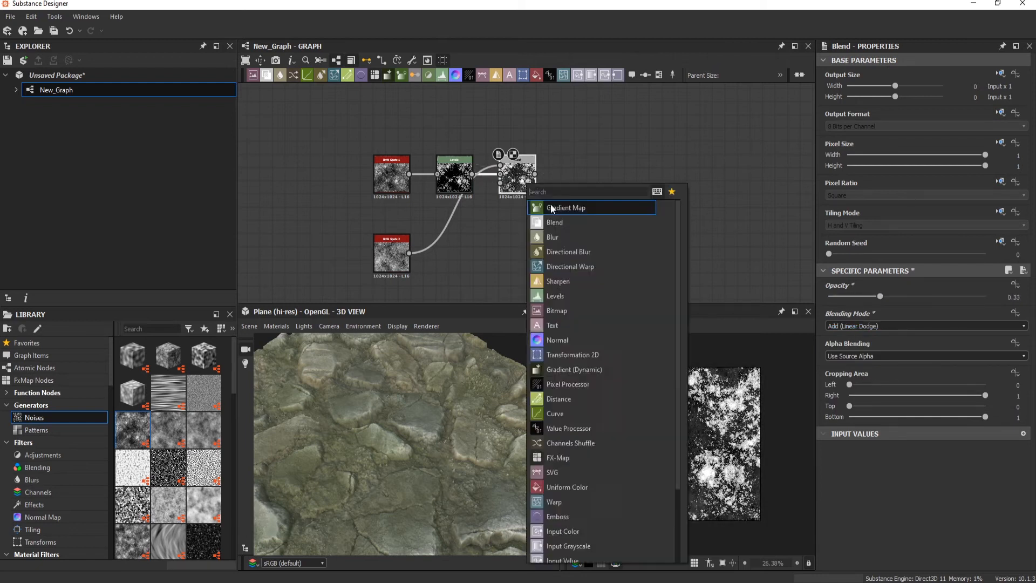
left_click(551, 208)
left_click(1000, 398)
left_click(447, 395)
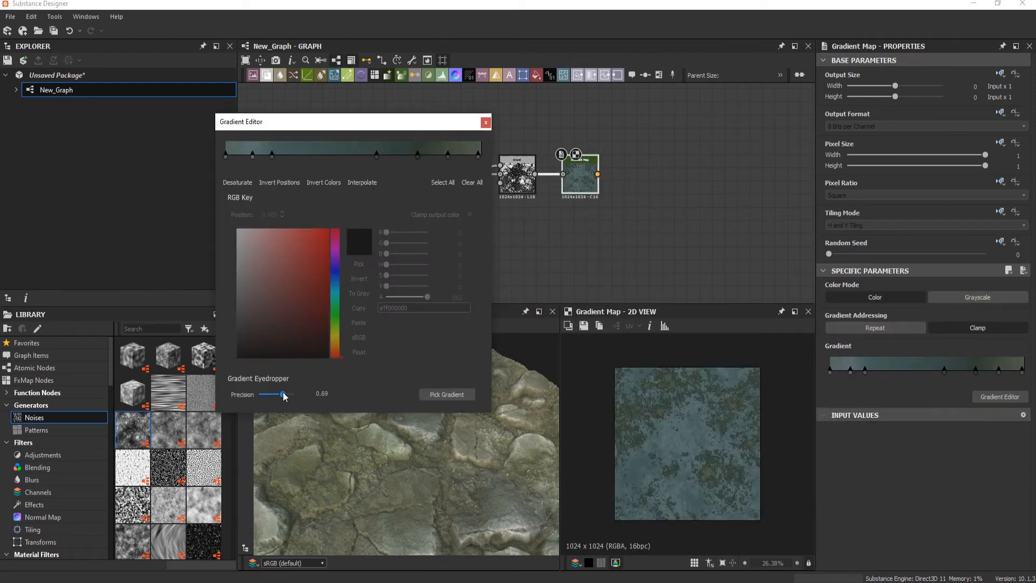
Show the 2D preview over a transparency checkerboard and spread transparent keys between the blue-green keys of the Gradient Map
left_click(589, 563)
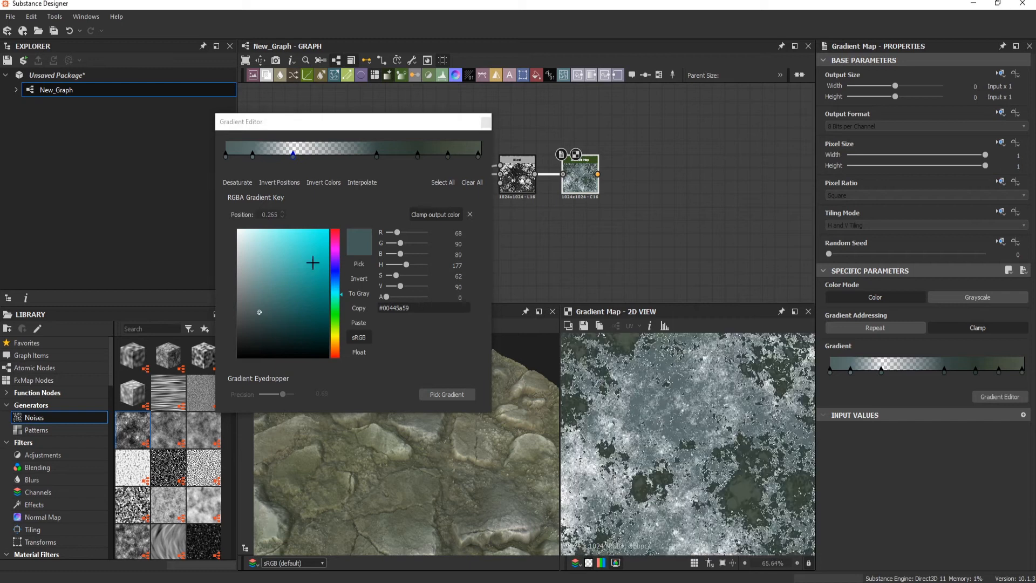
left_click_drag(350, 157, 430, 163)
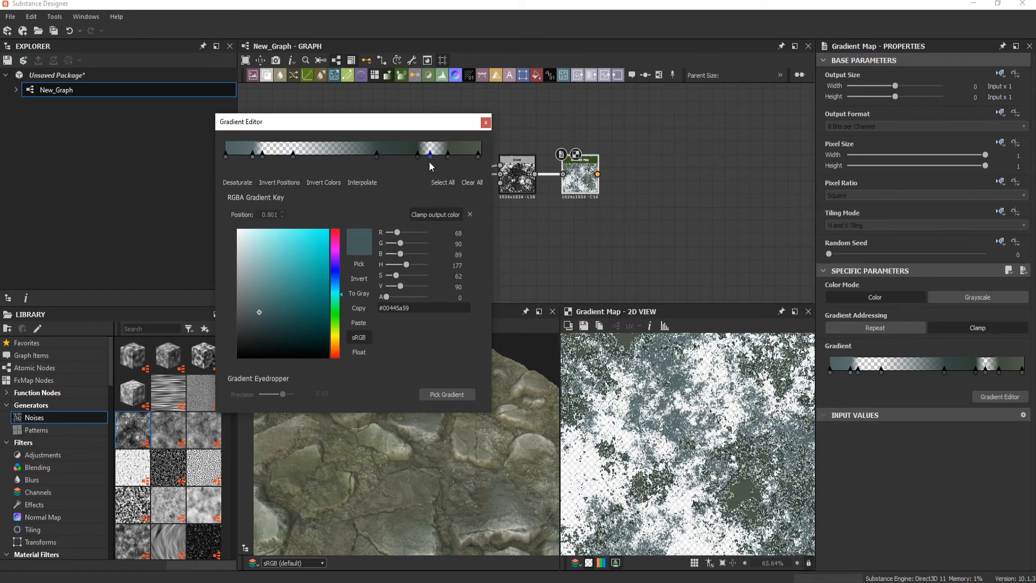
left_click(486, 123)
Insert a Blend node into the base colour chain and connect the blue-green Gradient Map as its foreground
scroll(540, 216, "down", 1)
middle_click_drag(767, 281, 449, 162)
key("space")
left_click(599, 233)
scroll(593, 227, "down", 1)
left_click_drag(341, 118, 637, 238)
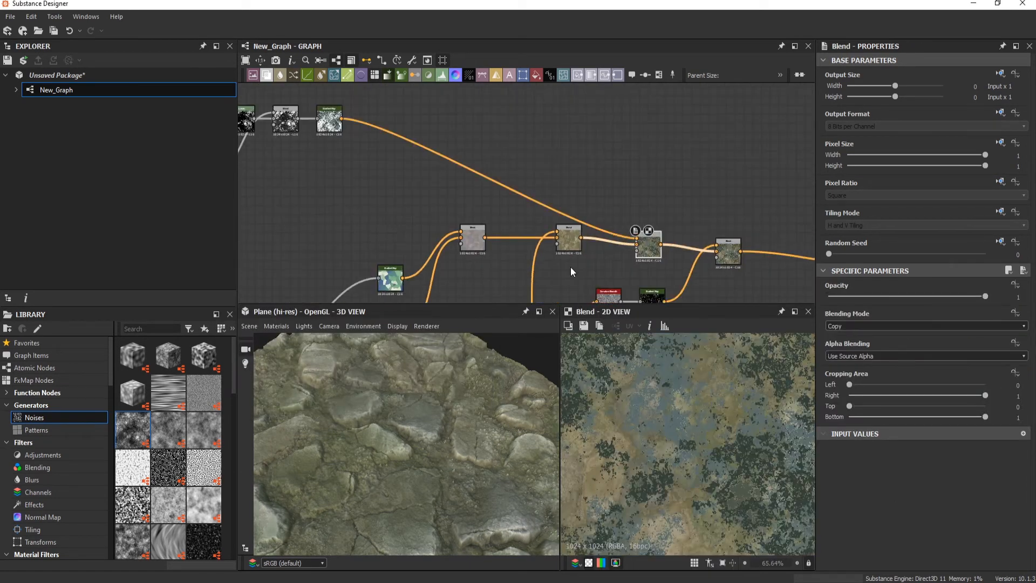
left_click_drag(442, 432, 508, 411)
Insert a Directional Warp between the blue-green Gradient Map and its Blend, and connect a grayscale Blend to its intensity input
middle_click_drag(388, 146, 467, 183)
left_click(455, 165)
key("space")
type("war")
left_click(525, 248)
left_click_drag(555, 222, 470, 273)
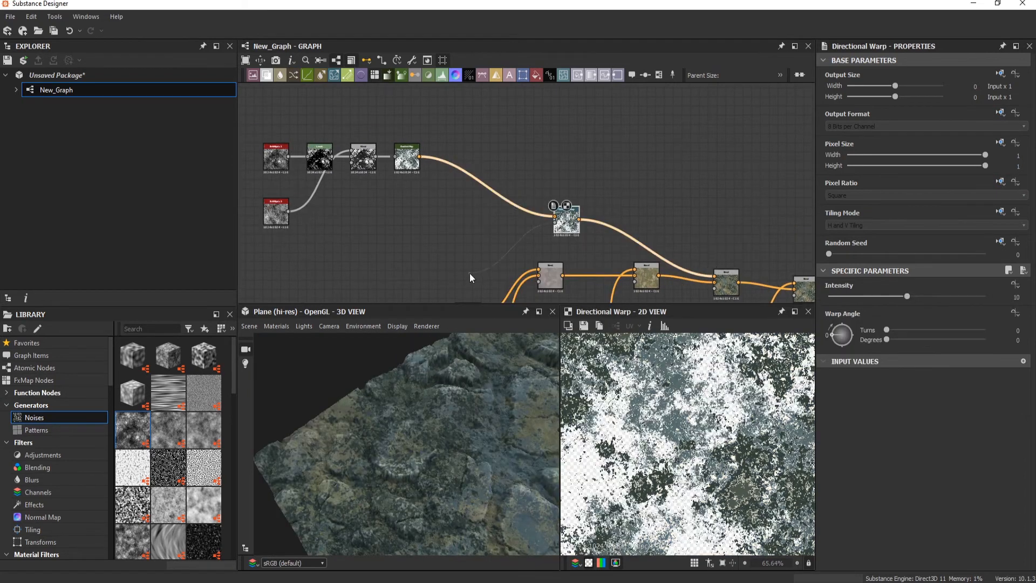
Set the Directional Warp's intensity to 60 and its warp angle to 37 degrees
left_click(1014, 297)
type("60")
key("Return")
left_click(833, 327)
scroll(477, 461, "up", 3)
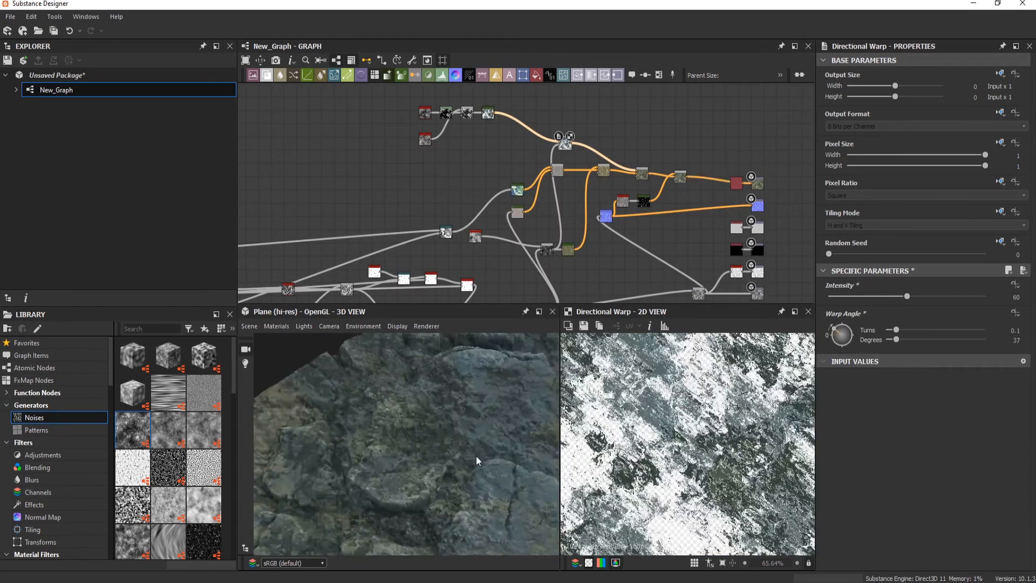
left_click_drag(477, 460, 518, 432)
Lower the opacity of the Blend that layers the warped spot colours over the stones
scroll(577, 120, "up", 4)
left_click(771, 291)
mouse_move(890, 297)
left_mouse_down()
mouse_move(864, 303)
mouse_move(905, 304)
left_mouse_up()
left_click_drag(410, 410, 486, 421)
Branch a Levels node off the Curvature Smooth output
scroll(444, 421, "down", 3)
scroll(702, 216, "down", 3)
middle_click_drag(756, 238, 600, 112)
scroll(583, 171, "up", 3)
left_click_drag(529, 170, 577, 231)
type("le")
left_click(584, 249)
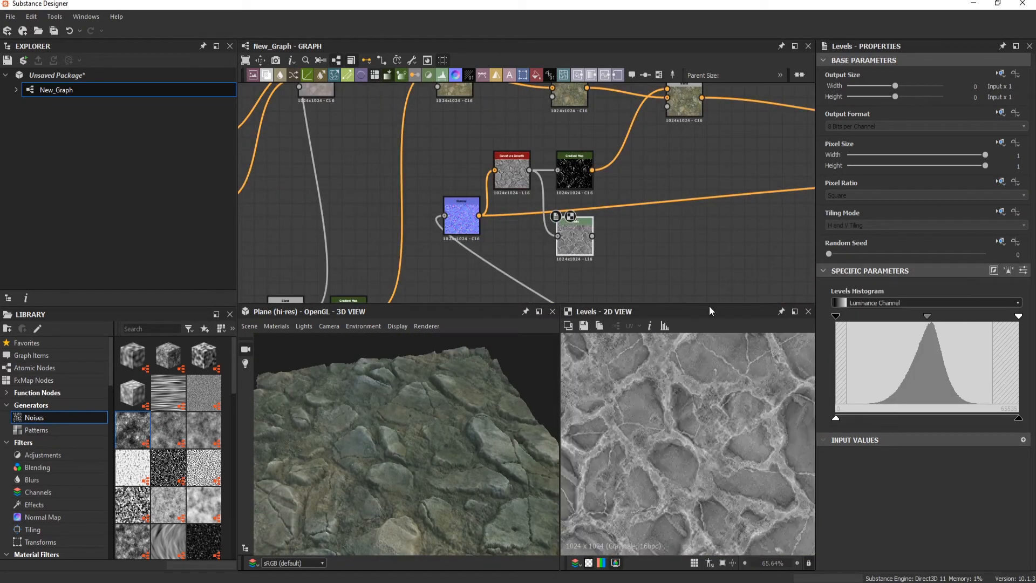
Blend the curvature Levels with the grayscale spot noise using Multiply, and reduce the blend opacity
key("space")
left_click(581, 242)
scroll(749, 237, "down", 4)
left_click_drag(431, 138, 699, 233)
left_click(925, 326)
left_click(853, 360)
scroll(726, 255, "up", 3)
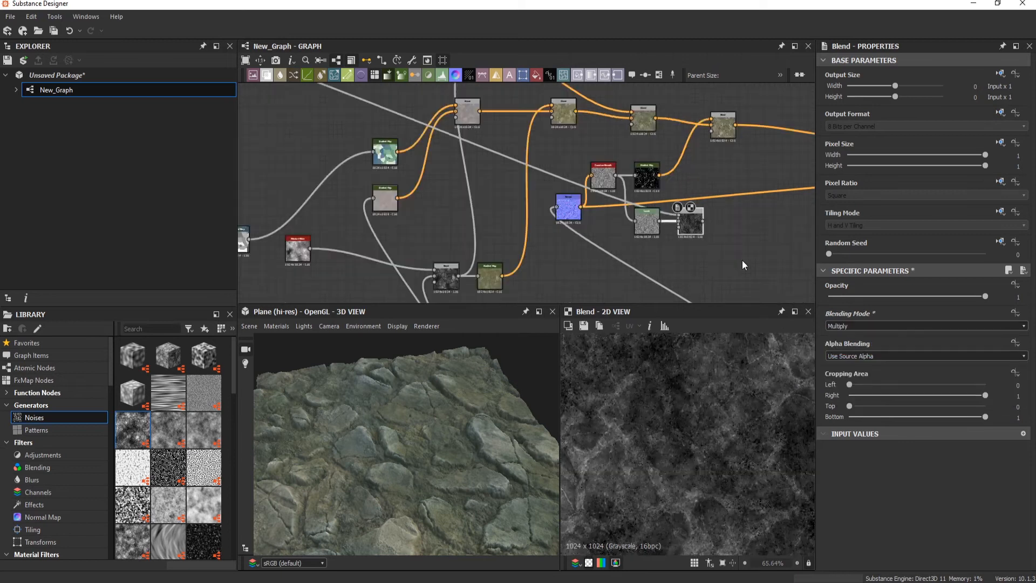
scroll(743, 259, "up", 3)
mouse_move(918, 296)
left_mouse_down()
mouse_move(904, 301)
mouse_move(934, 298)
left_mouse_up()
Add a Histogram Scan after the Multiply Blend, set its position to 0.64 and connect it to the Roughness output
key("space")
type("h")
left_click(675, 326)
middle_click_drag(745, 237, 646, 252)
left_click_drag(856, 546, 946, 546)
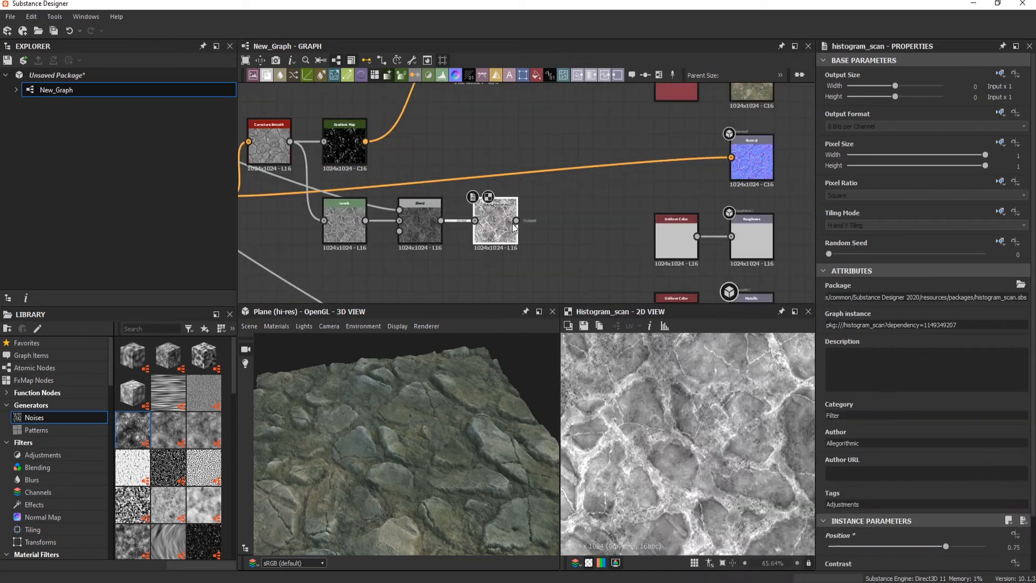
left_click_drag(849, 545, 928, 546)
scroll(432, 437, "up", 2)
left_click_drag(463, 424, 460, 453)
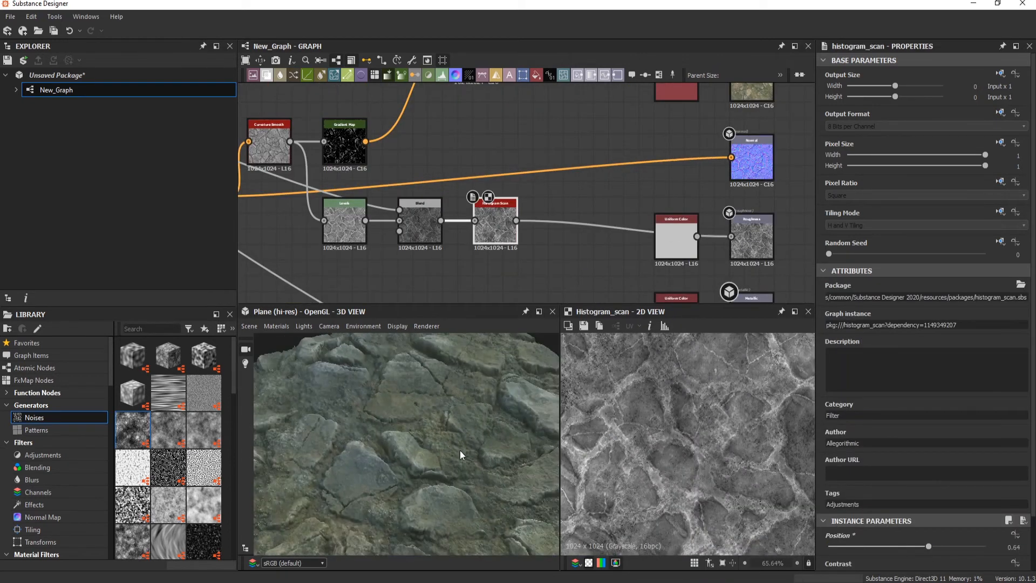
Add a Gradient Map after the last ground noise Blend and open its gradient for editing
scroll(457, 243, "down", 3)
middle_click_drag(456, 243, 728, 108)
double_click(613, 199)
middle_click_drag(613, 199, 778, 181)
double_click(800, 180)
scroll(652, 129, "down", 4)
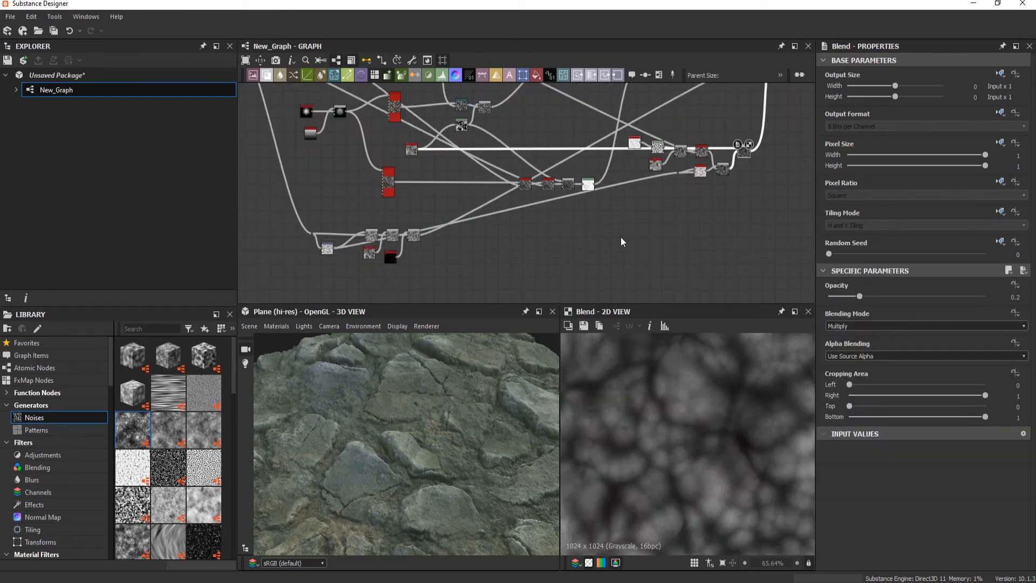
double_click(409, 231)
middle_click_drag(409, 230, 440, 191)
key("space")
type("g")
key("Return")
left_click(999, 397)
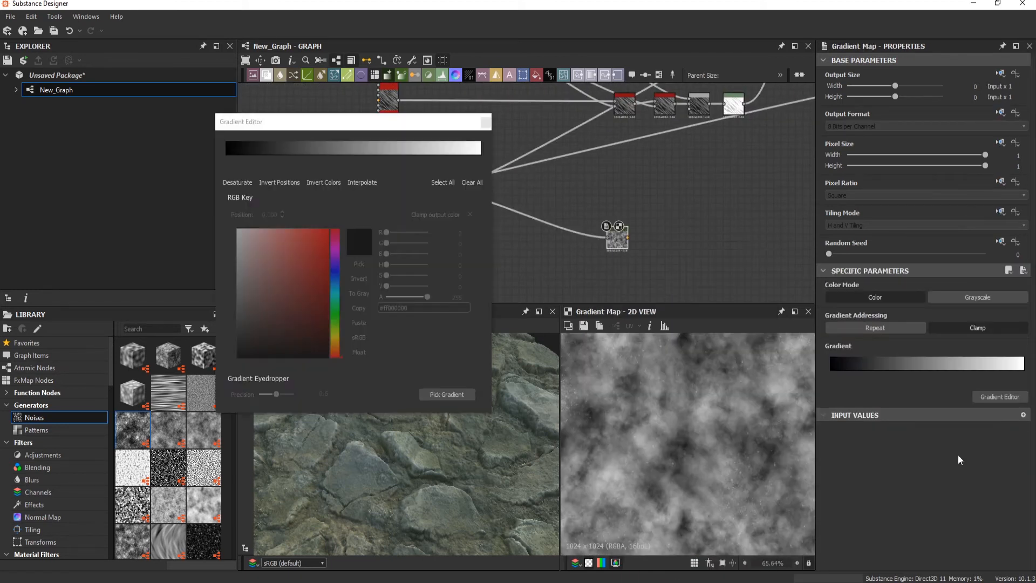
Sample a sandy gradient for the ground, remove two of its middle keys and move another towards the dark end
left_click_drag(345, 459, 540, 416)
left_click_drag(342, 156, 343, 130)
left_click_drag(326, 156, 319, 130)
left_click_drag(375, 157, 284, 156)
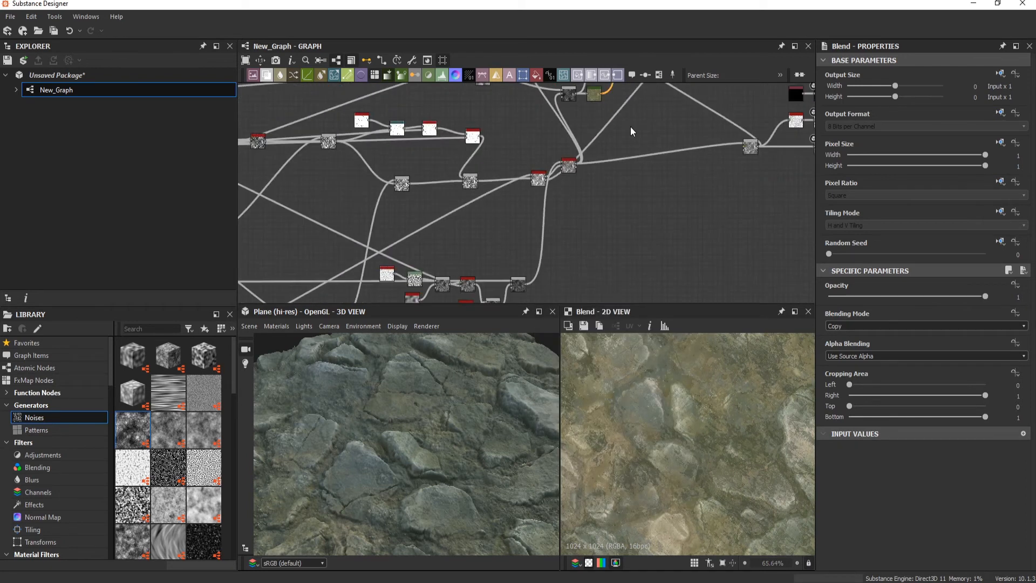
Add a Gradient Map to the Dirt 2 noise and blend it over the ground colour using Add (Linear Dodge) at 0.35 opacity
scroll(486, 397, "up", 5)
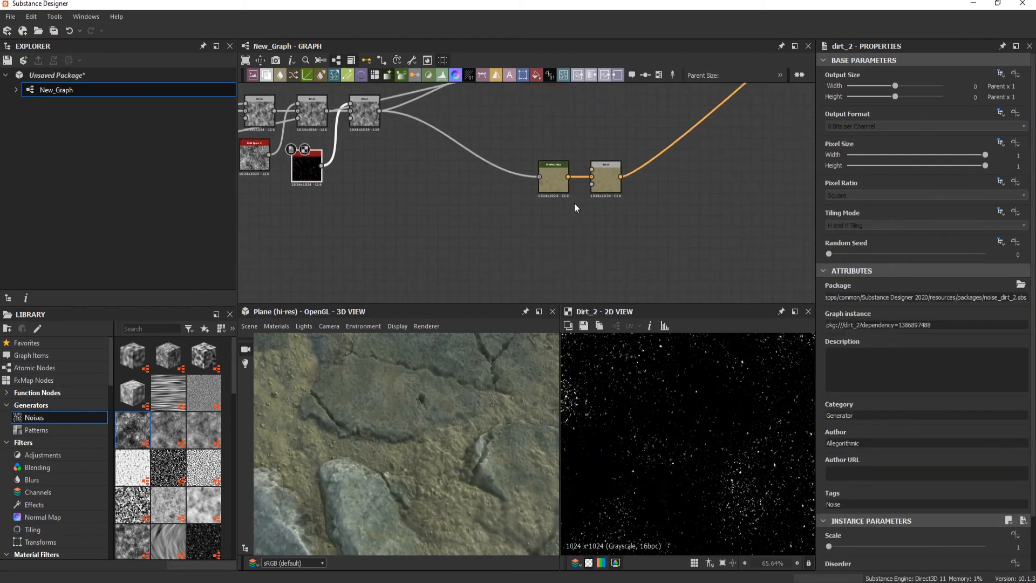
key("space")
type("g")
left_click(556, 247)
left_click_drag(542, 221, 601, 179)
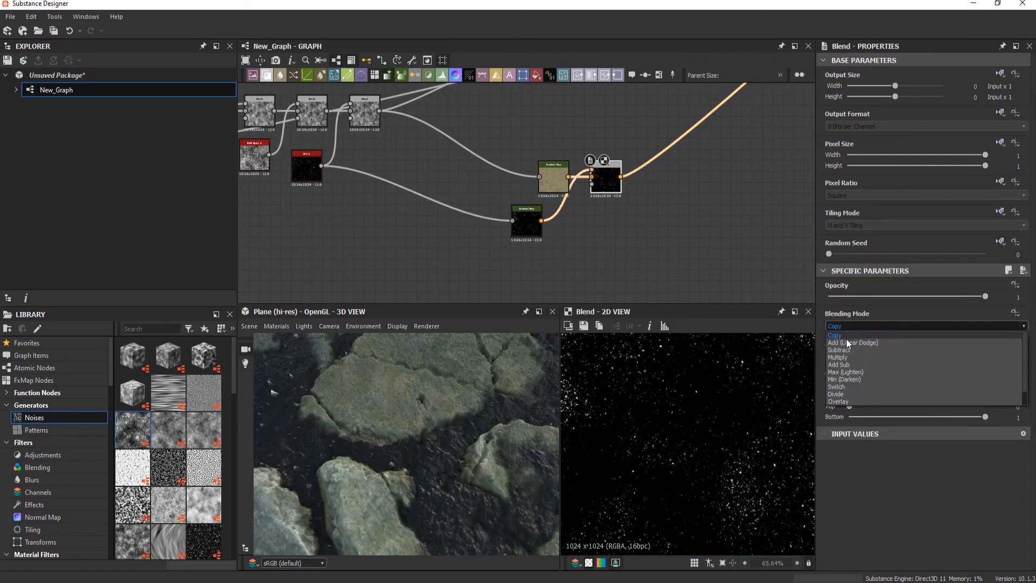
left_click(849, 344)
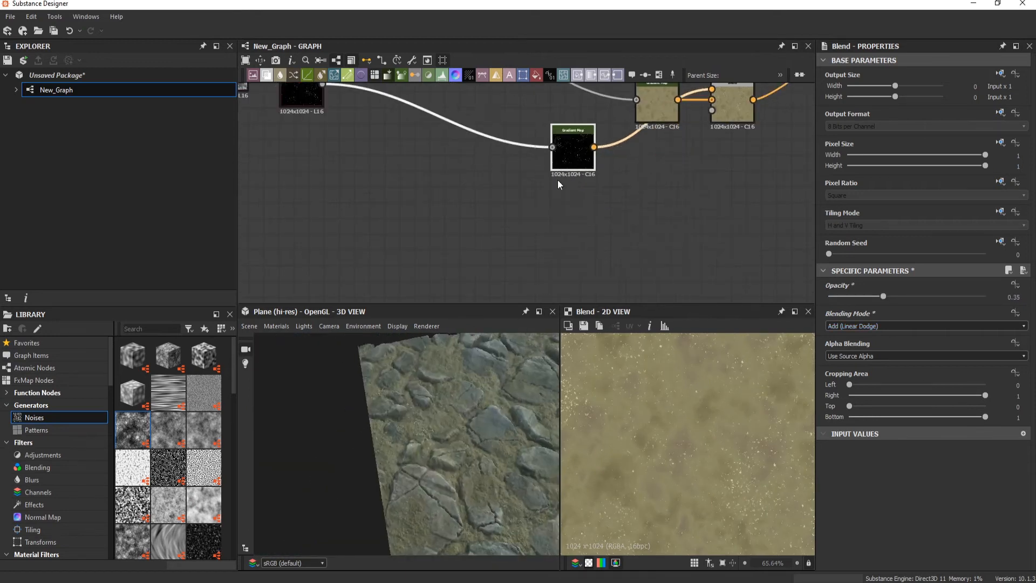
Add a Gradient Map to the ground's BnW Spots noise and build a gradient of blue and green keys separated by transparent ones
left_click(559, 226)
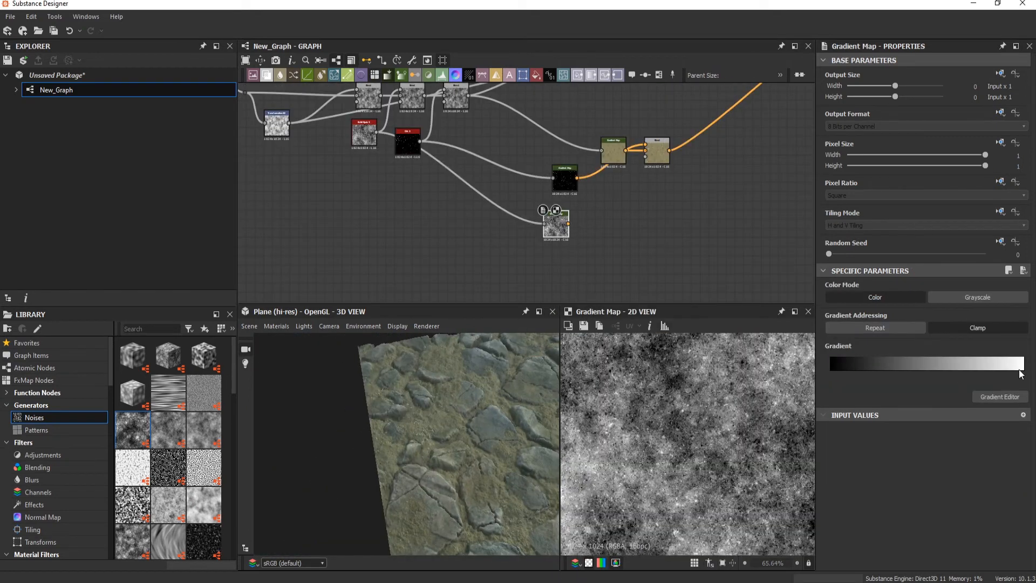
left_click(320, 266)
left_click(339, 279)
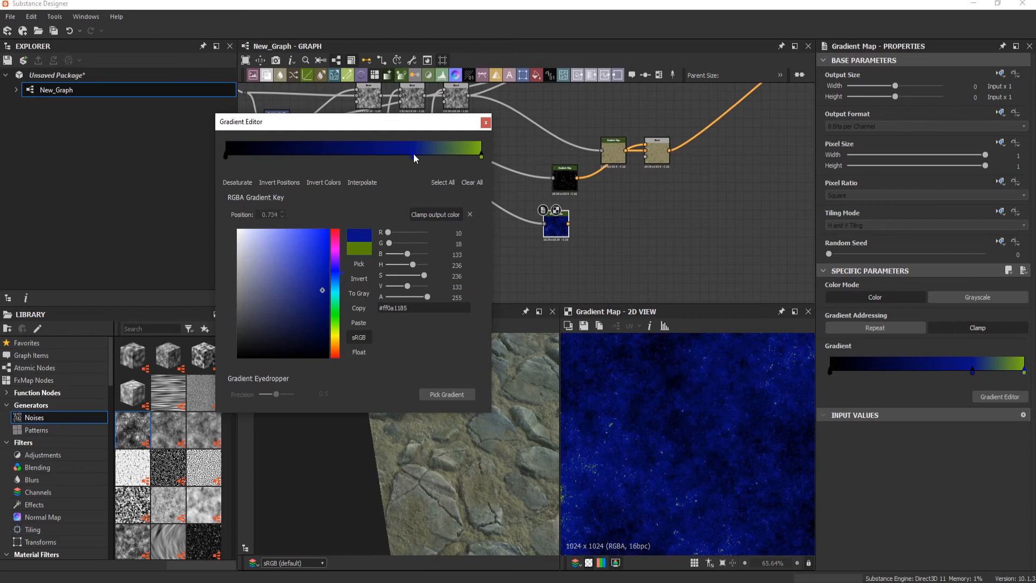
left_click_drag(413, 155, 322, 155)
left_click(226, 156)
left_click_drag(404, 297, 259, 297)
left_click_drag(227, 157, 307, 157)
left_click(412, 157)
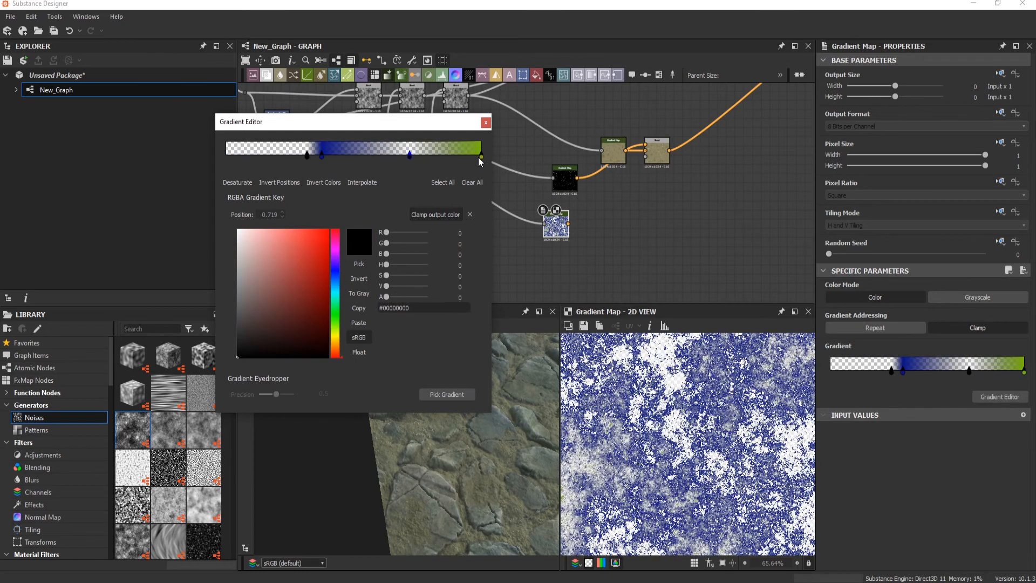
Insert another Blend in the ground colour, connect the blue and green Gradient Map, change its blending mode and lower its opacity
middle_click_drag(662, 153, 650, 211)
left_click(650, 212)
key("b")
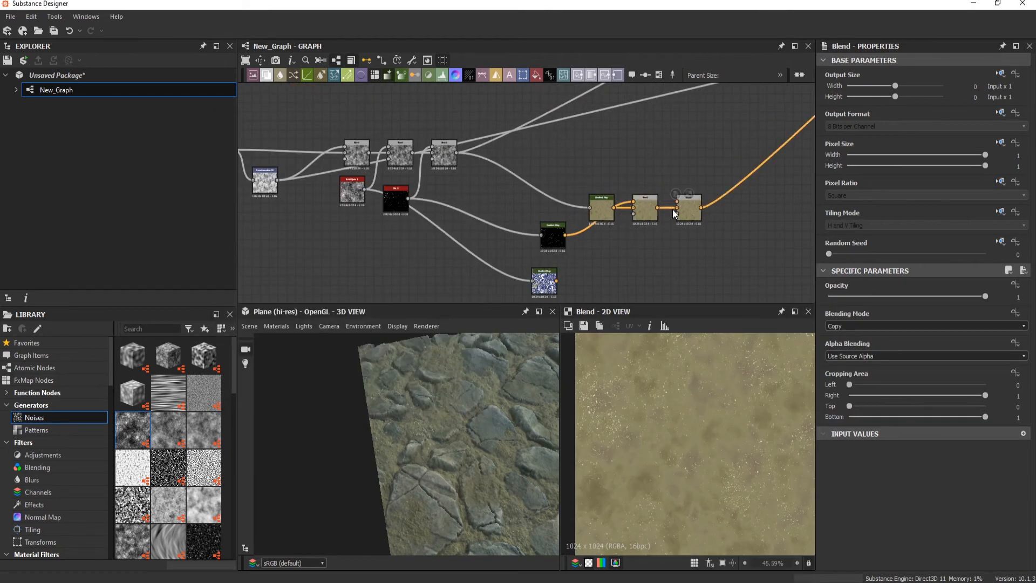
left_click_drag(556, 280, 678, 214)
left_click(853, 327)
scroll(853, 327, "down", 3)
left_click_drag(842, 295, 854, 296)
Reposition the transparent keys in the ground's blue and green Gradient Map
middle_click_drag(541, 270, 592, 182)
scroll(592, 183, "up", 1)
double_click(479, 255)
left_click_drag(893, 372, 875, 372)
left_click_drag(945, 373, 969, 372)
left_click_drag(443, 451, 551, 453)
Examine the height branch nodes in the 2D view to find a source for another colour layer
middle_click_drag(590, 232, 542, 286)
scroll(542, 286, "down", 5)
middle_click_drag(696, 91, 536, 142)
scroll(536, 142, "down", 3)
scroll(559, 141, "up", 5)
middle_click_drag(588, 95, 594, 68)
double_click(559, 140)
key("space")
key("Escape")
scroll(559, 141, "down", 5)
scroll(536, 159, "up", 5)
double_click(536, 148)
Add a Gradient Map after the Multiply Blend, sample an olive gradient at 0.16 precision and move its inner key towards the start
middle_click_drag(620, 200, 505, 273)
key("space")
type("gr")
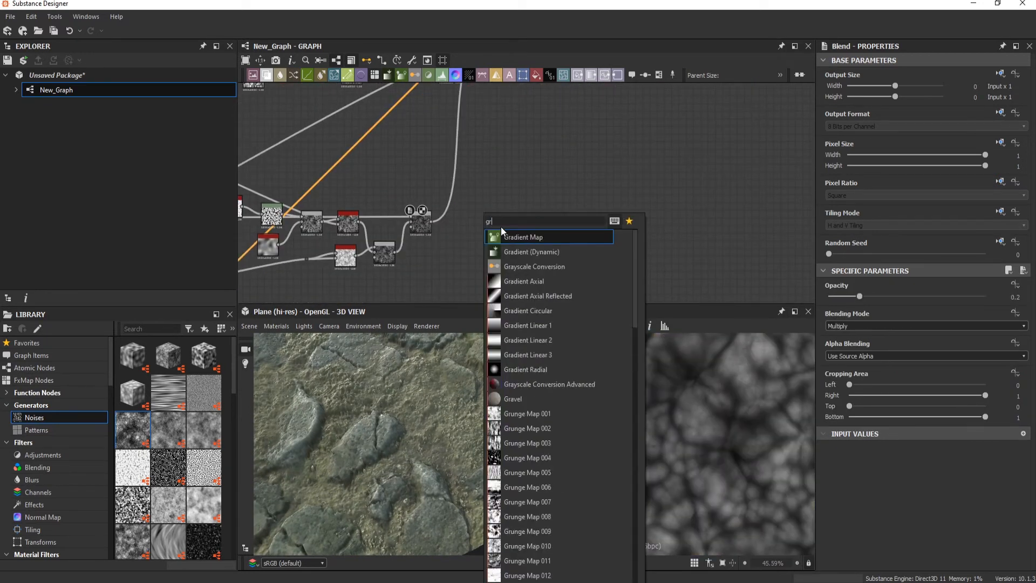
left_click(501, 233)
left_click(901, 360)
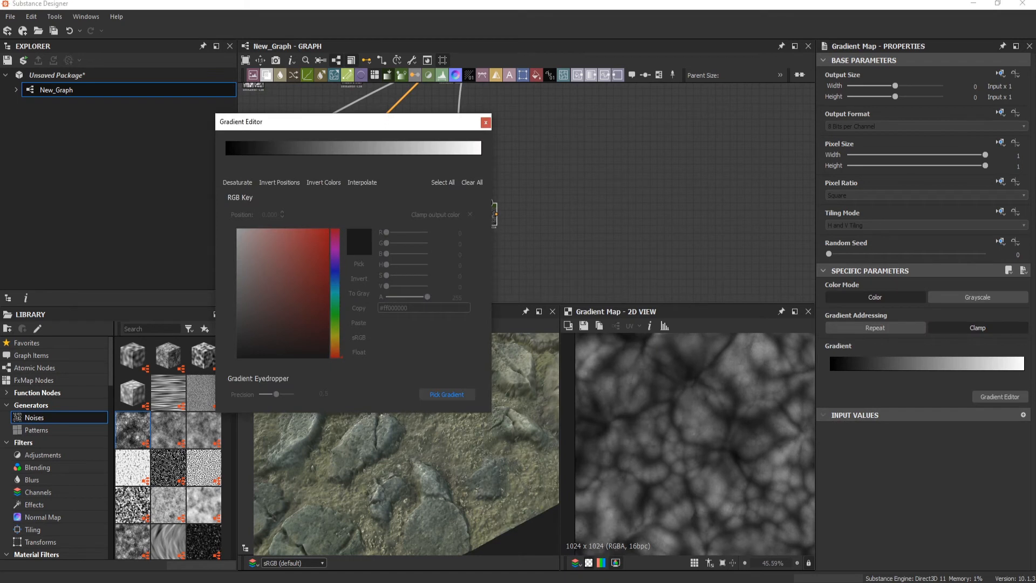
left_click(461, 393)
left_click_drag(268, 394, 265, 394)
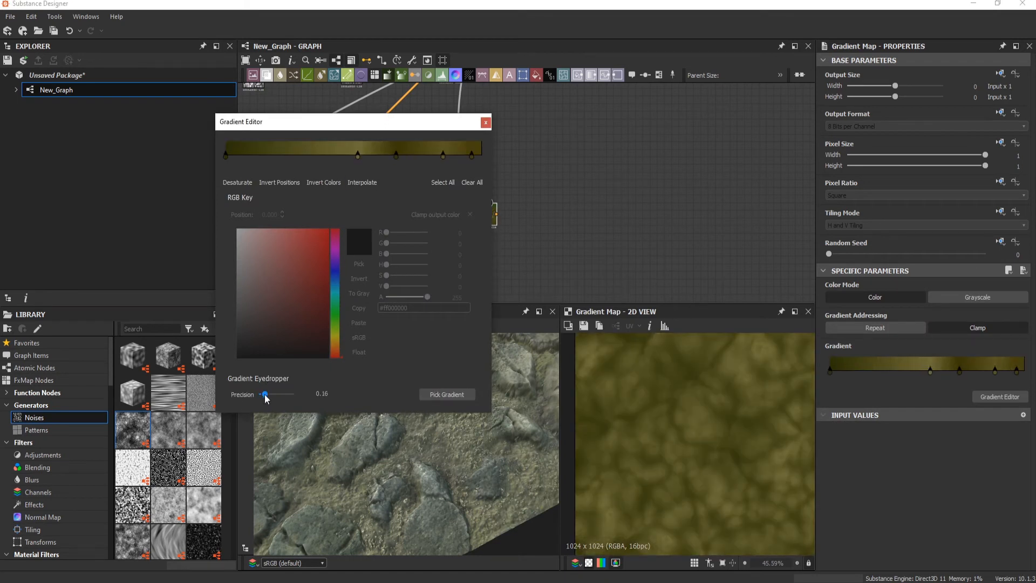
left_click_drag(358, 155, 240, 161)
left_click(486, 123)
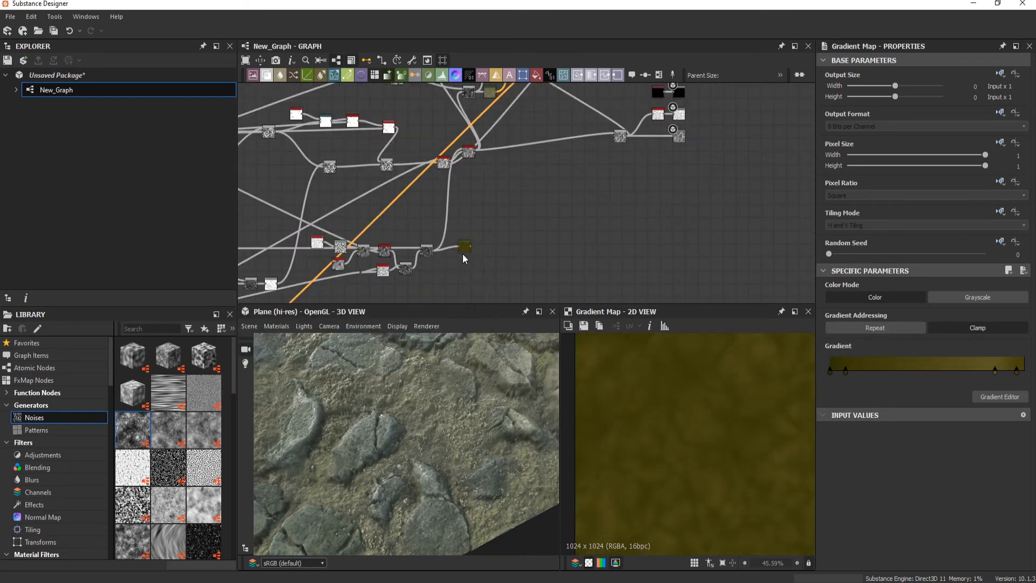
Add a Blend after the olive Gradient Map and layer a second colour input with Add (Linear Dodge) at 0.11 opacity
middle_click_drag(462, 254, 491, 187)
left_click(493, 181)
scroll(493, 180, "up", 1)
key("b")
mouse_move(511, 174)
left_mouse_down()
mouse_move(370, 192)
mouse_move(423, 244)
mouse_move(419, 227)
left_mouse_up()
Connect the olive Blend to the last Blend of the base colour chain, using the Height Blend mask as its opacity input
scroll(858, 328, "down", 1)
middle_click_drag(782, 108, 580, 211)
scroll(612, 179, "up", 1)
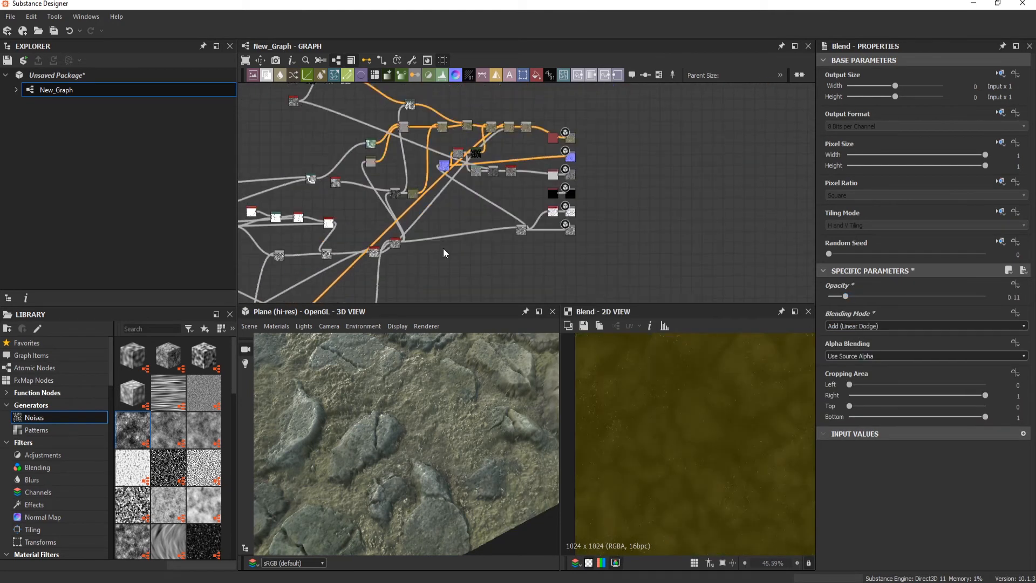
scroll(443, 248, "up", 1)
middle_click_drag(442, 248, 483, 129)
left_click(464, 130)
left_click(474, 203)
middle_click_drag(475, 204, 407, 271)
scroll(389, 192, "up", 2)
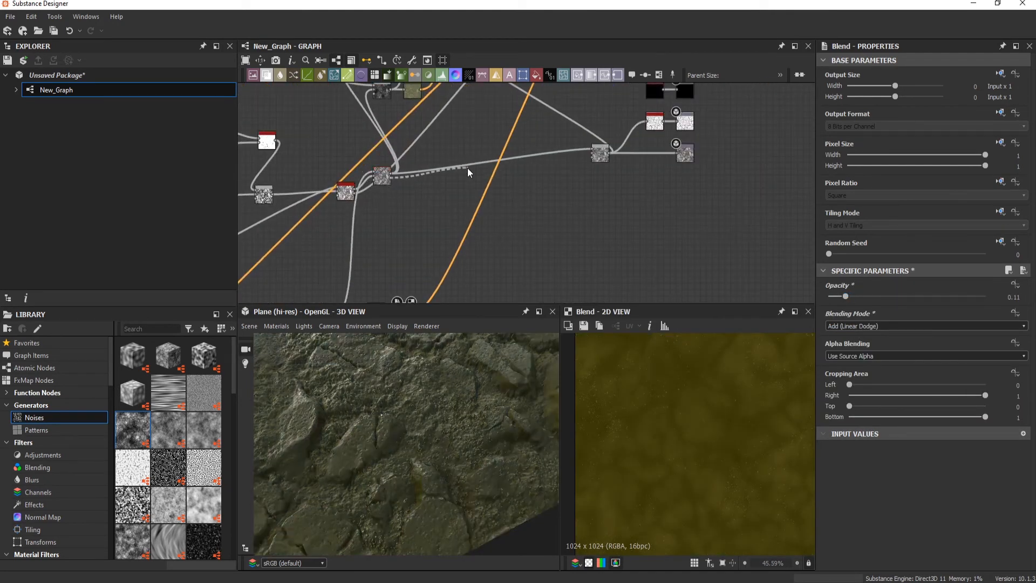
Set the Height Blend's height offset to 0.76
left_click_drag(410, 432, 421, 410)
scroll(409, 300, "up", 1)
middle_click_drag(409, 301, 544, 222)
scroll(536, 126, "down", 1)
scroll(435, 238, "up", 4)
double_click(446, 226)
left_click_drag(920, 547, 948, 549)
left_click_drag(424, 421, 454, 432)
Set the Height Blend's opacity to 0.42 and check the olive coverage on the 3D plane
middle_click_drag(534, 235, 594, 119)
scroll(929, 486, "down", 3)
left_click(948, 548)
left_click_drag(446, 492, 430, 455)
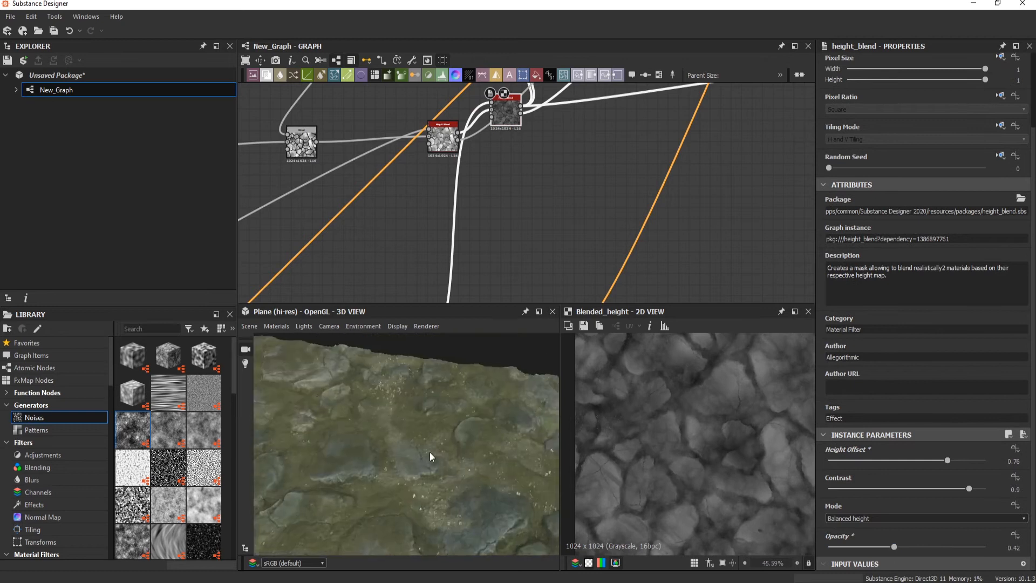
scroll(427, 459, "up", 3)
scroll(401, 297, "down", 4)
middle_click_drag(464, 291, 541, 269)
left_click_drag(464, 378, 459, 480)
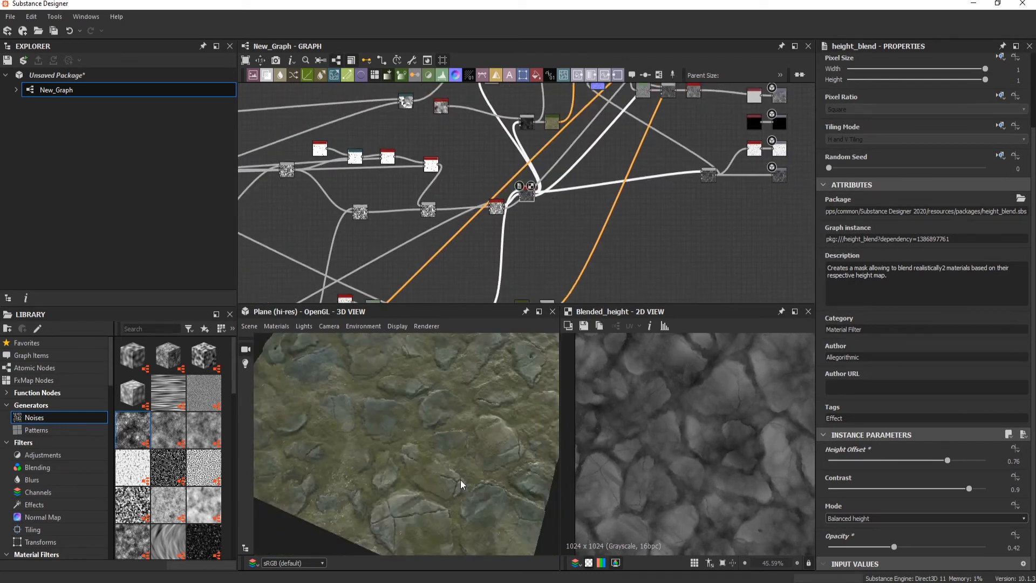
Insert a Blend ahead of the olive layer in the colour chain and mask it with a Dirt mask generator
scroll(588, 148, "up", 2)
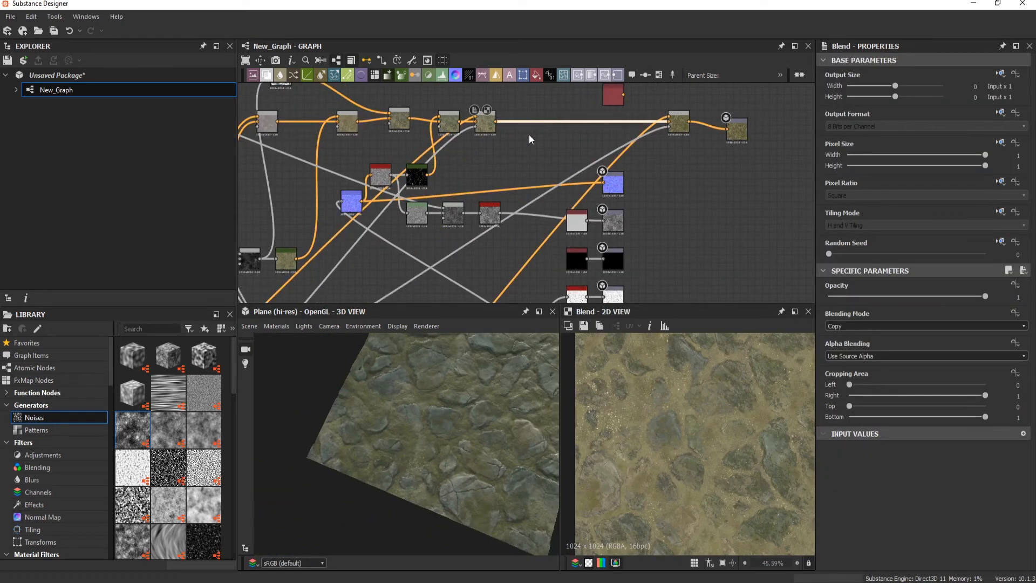
key("space")
type("di")
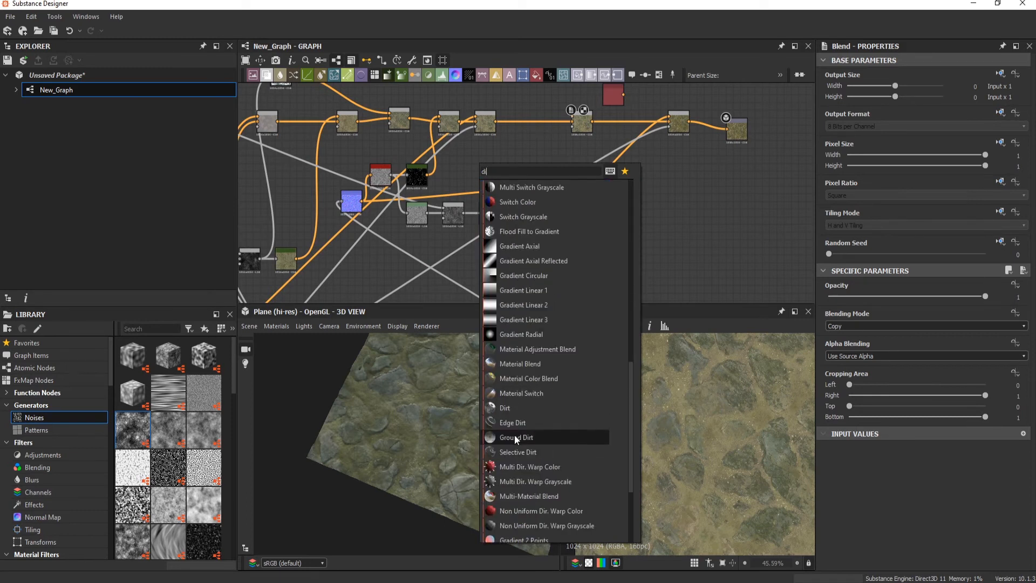
left_click(504, 408)
scroll(392, 189, "up", 2)
middle_click_drag(574, 276, 675, 141)
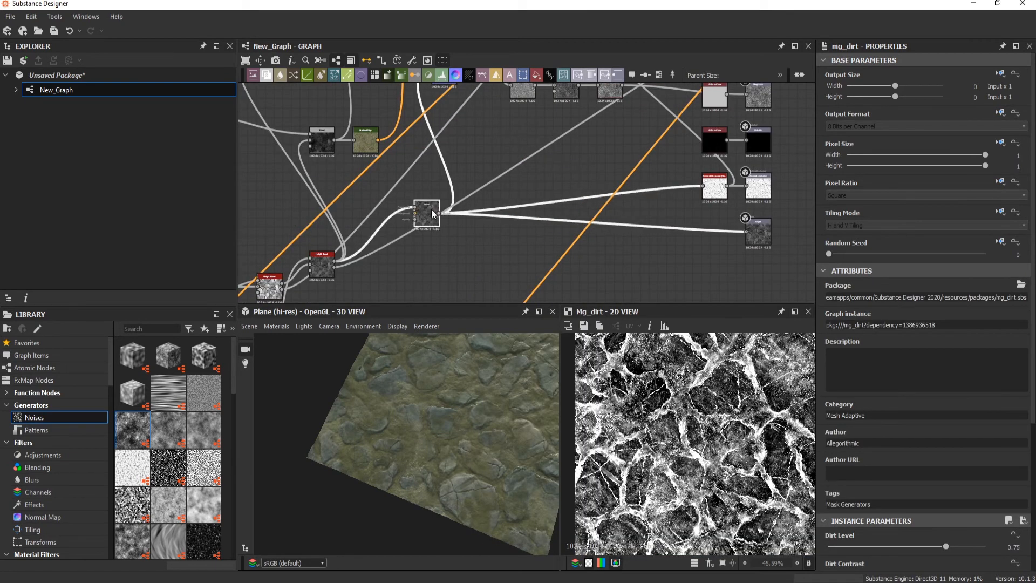
middle_click_drag(597, 124, 489, 280)
scroll(597, 143, "up", 2)
middle_click_drag(597, 144, 591, 225)
Give the dirt Blend a Uniform Color foreground, set it to reddish brown and open the Blend's parameters
left_click_drag(536, 75, 519, 148)
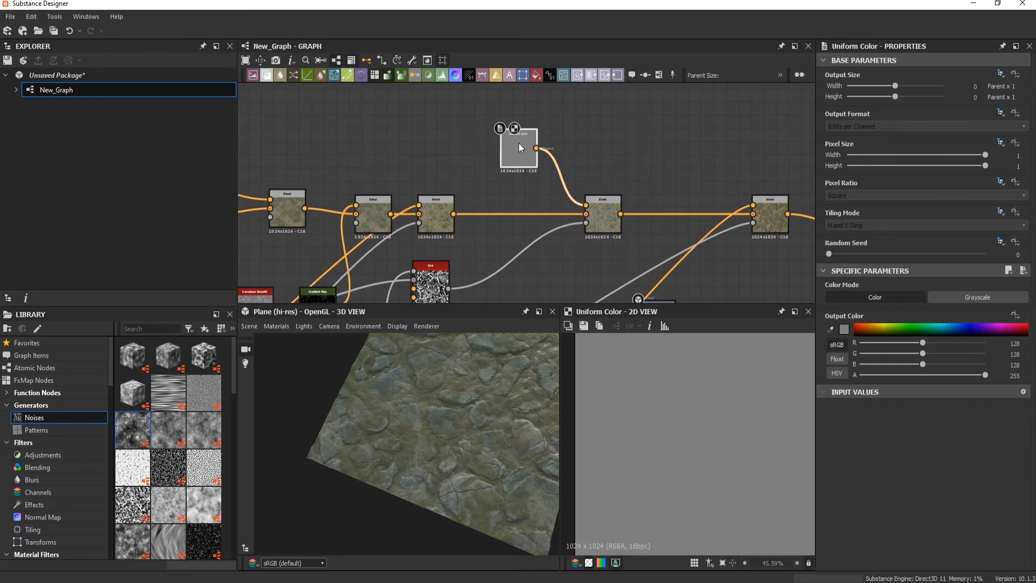
left_click_drag(861, 330, 866, 329)
left_click(845, 330)
left_click_drag(546, 351, 544, 360)
left_click(723, 282)
double_click(603, 215)
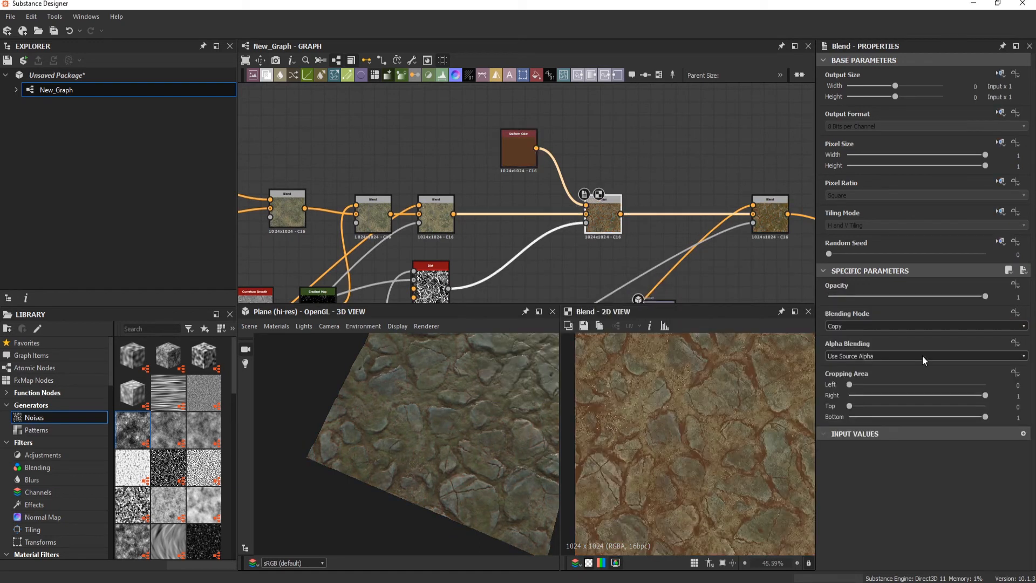
Lower the dirt Blend's opacity and set the Dirt generator's dirt level to 0.74
left_click(872, 296)
scroll(601, 221, "up", 3)
middle_click_drag(601, 222, 664, 151)
left_click(373, 260)
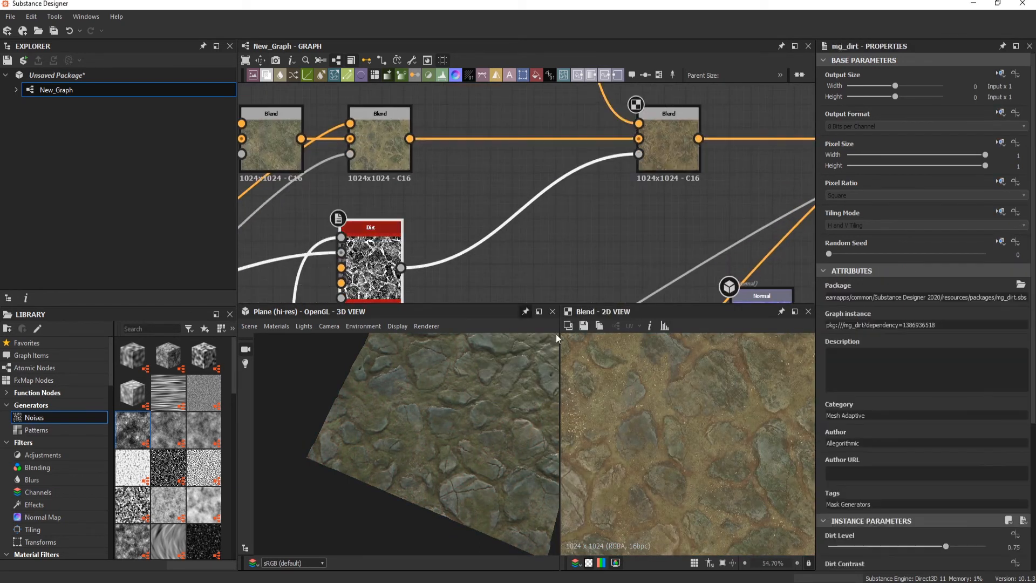
scroll(663, 420, "up", 3)
mouse_move(946, 546)
left_mouse_down()
mouse_move(970, 545)
mouse_move(934, 545)
mouse_move(945, 546)
left_mouse_up()
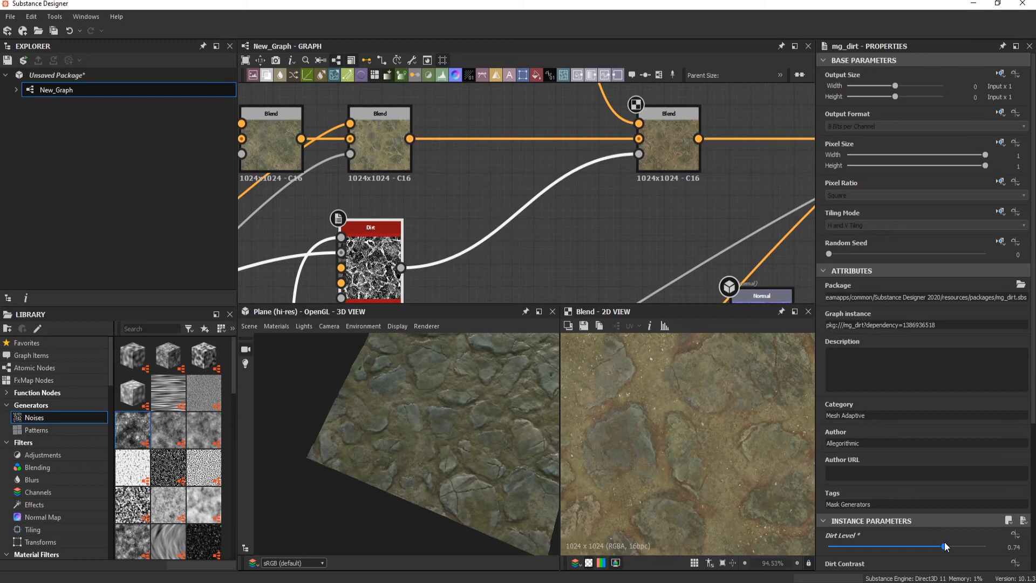
Slightly reduce the olive layer's Height Blend height offset and check the coverage on the 3D plane
scroll(685, 443, "down", 3)
scroll(617, 264, "down", 5)
middle_click_drag(615, 264, 699, 162)
scroll(538, 216, "up", 4)
double_click(538, 216)
left_click_drag(947, 547, 940, 546)
left_click_drag(378, 363, 510, 437)
scroll(599, 193, "down", 3)
scroll(560, 173, "up", 3)
double_click(560, 172)
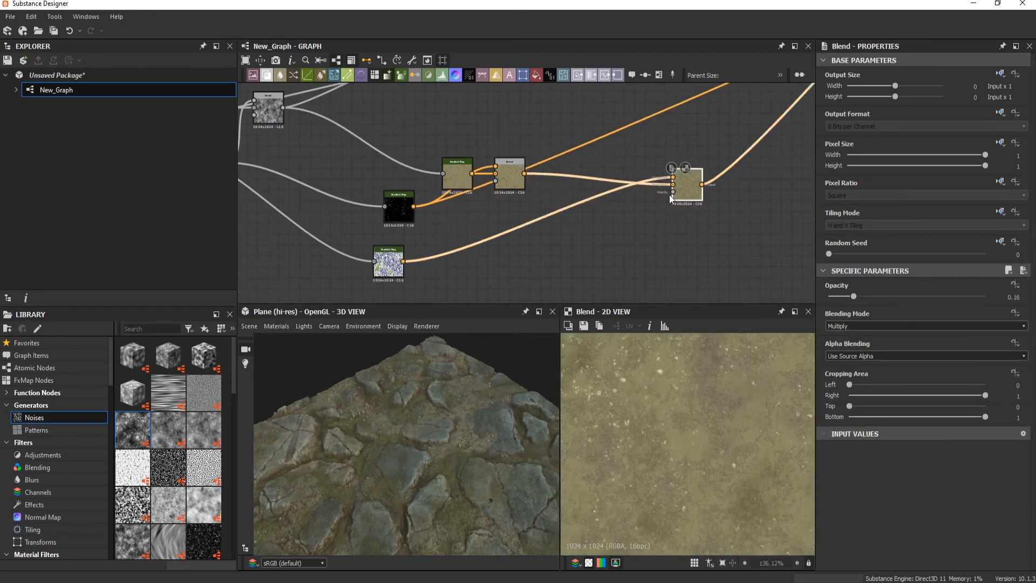
double_click(419, 186)
key("space")
type("h")
key("Return")
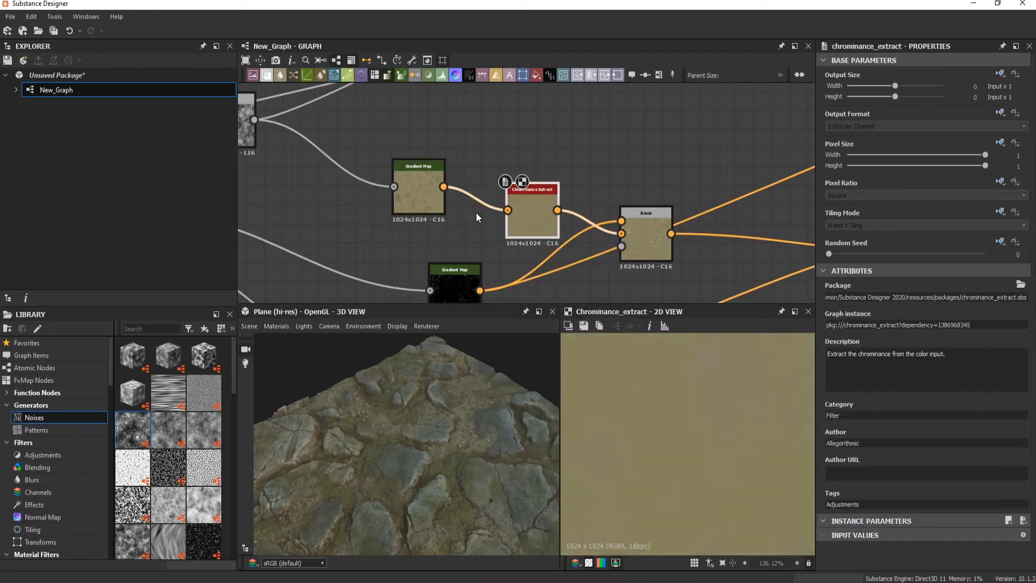
key("ctrl+z")
Insert an HSL node after the ground colour Gradient Map with hue 0.48, saturation 0.55 and lightness 0.51
key("space")
left_click(524, 284)
left_click_drag(909, 297, 909, 353)
scroll(485, 396, "down", 3)
left_click_drag(413, 399, 397, 438)
scroll(444, 460, "up", 4)
scroll(396, 438, "down", 4)
scroll(410, 432, "up", 4)
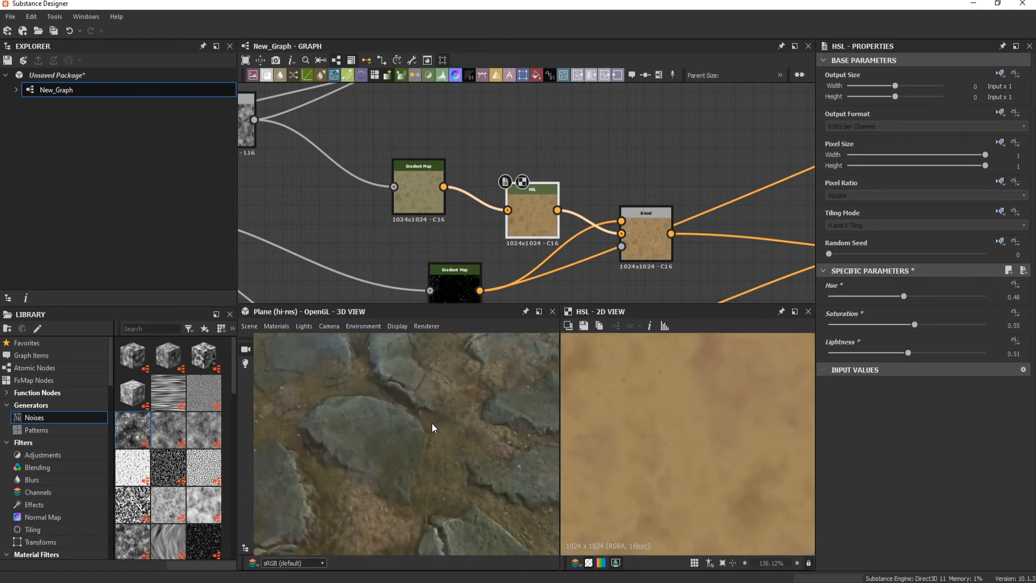
Try the HSL hue at 0.5 on the ground colour and undo the change
left_click_drag(906, 299, 907, 300)
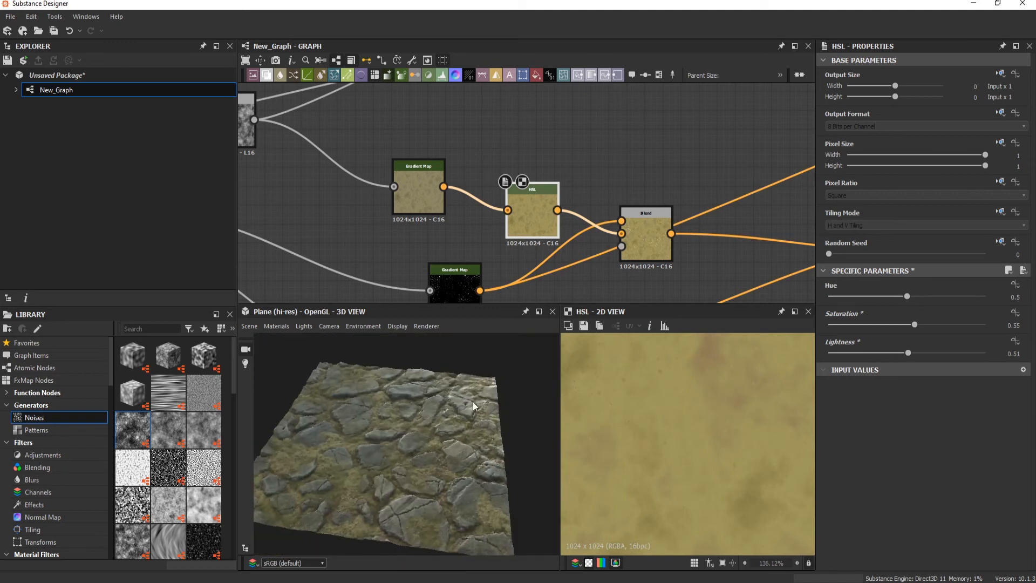
left_click_drag(400, 454, 411, 449)
key("ctrl+z")
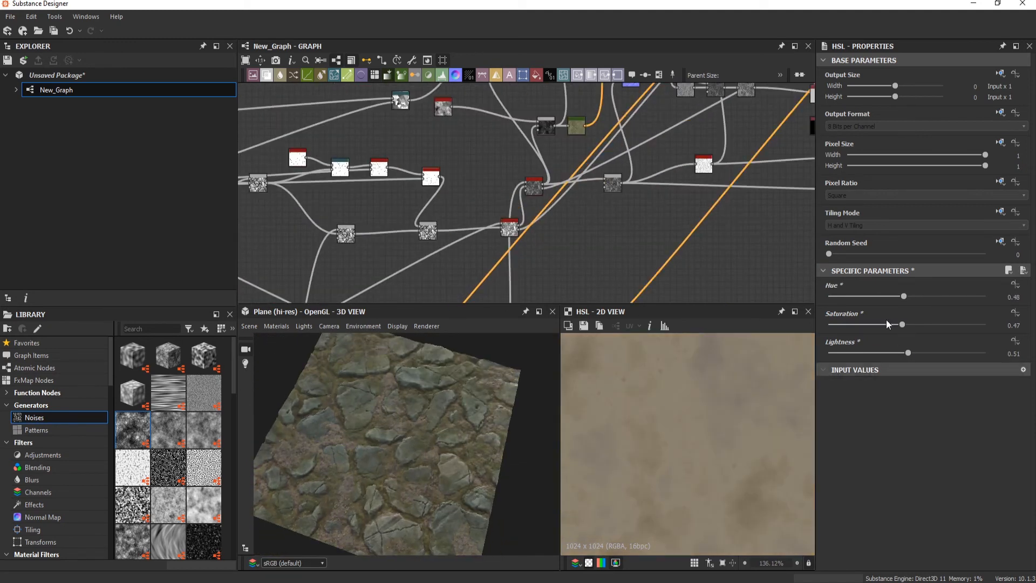
Try a blue-green ground tint in the HSL node with hue 0.63, saturation 0.46 and lightness 0.47
mouse_move(909, 298)
left_mouse_down()
mouse_move(948, 302)
mouse_move(928, 298)
left_mouse_up()
left_click_drag(910, 358, 912, 325)
left_click_drag(904, 354, 901, 325)
scroll(418, 402, "down", 3)
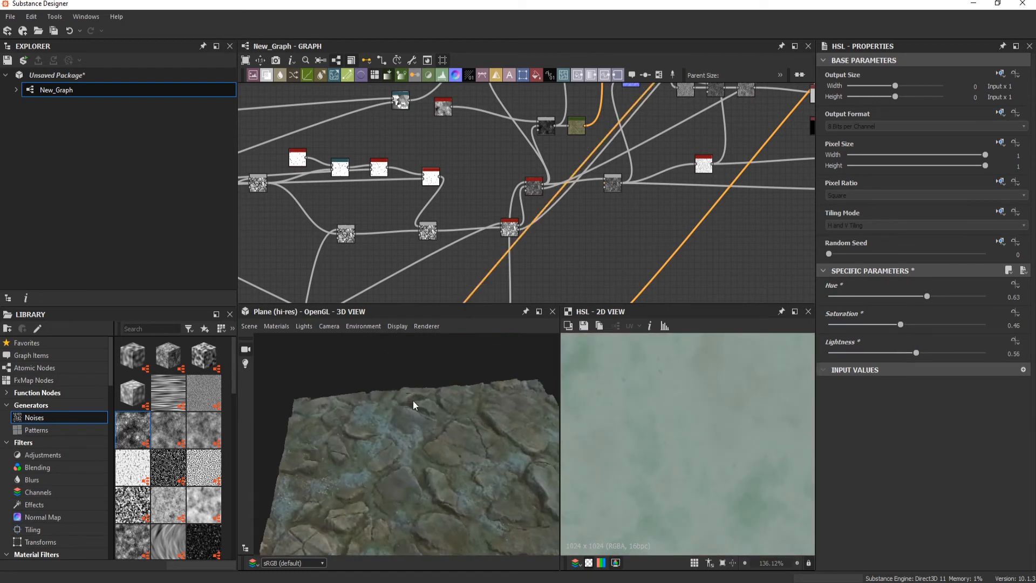
left_click_drag(414, 402, 506, 453)
left_click_drag(904, 329, 902, 327)
left_click_drag(903, 353, 904, 357)
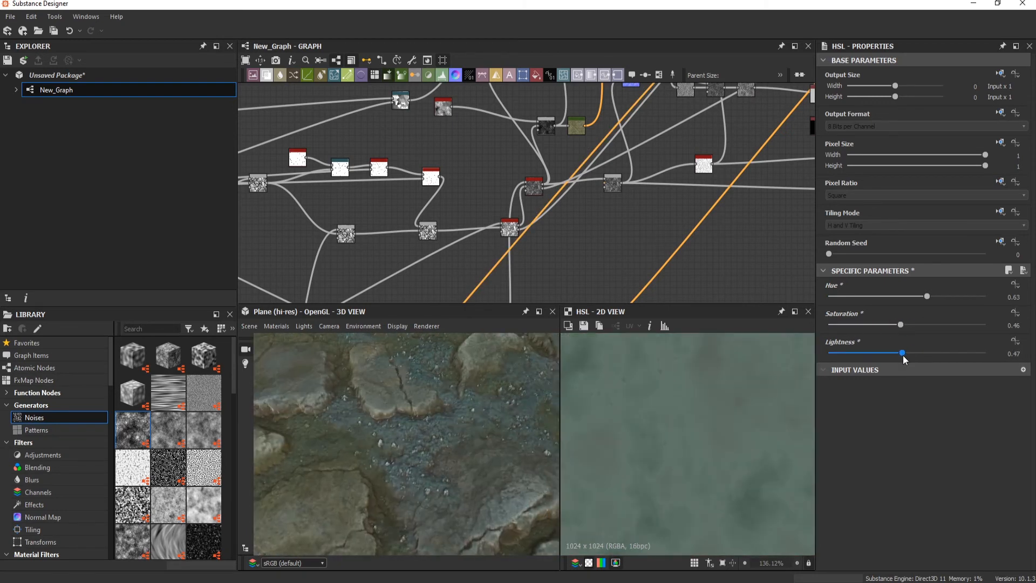
scroll(407, 443, "down", 3)
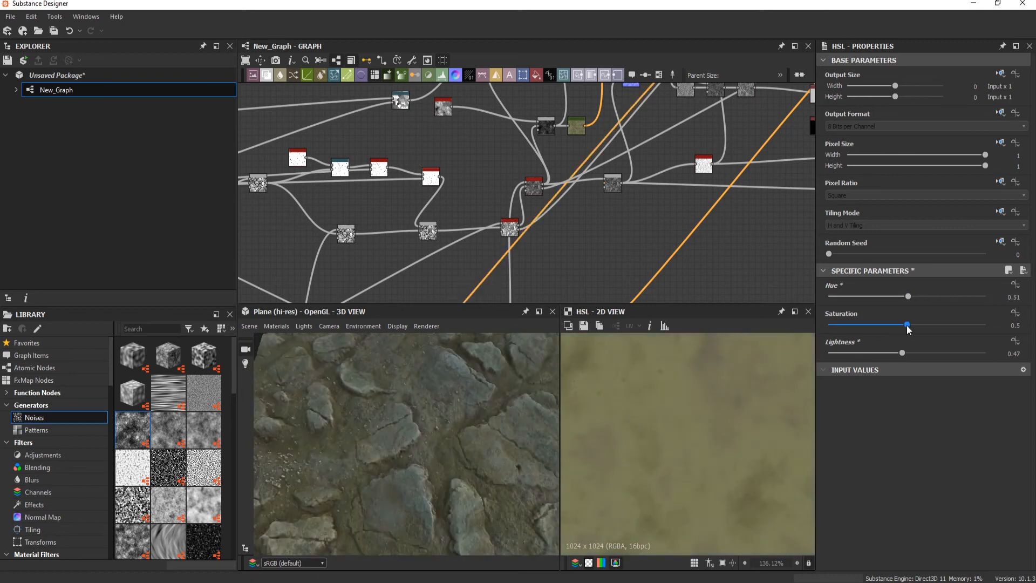
Set the ground HSL to hue 0.49, saturation 0.48 and lightness 0.51 and check it on the 3D plane
left_click_drag(908, 296, 875, 297)
left_click_drag(908, 360, 913, 359)
mouse_move(435, 435)
left_mouse_down()
mouse_move(471, 429)
mouse_move(393, 448)
mouse_move(430, 448)
mouse_move(447, 435)
mouse_move(439, 431)
left_mouse_up()
scroll(429, 448, "down", 3)
scroll(675, 103, "up", 3)
Move the stone-and-ground Height Blend clear of its neighbours and set its height offset to 0.4
middle_click_drag(675, 103, 492, 192)
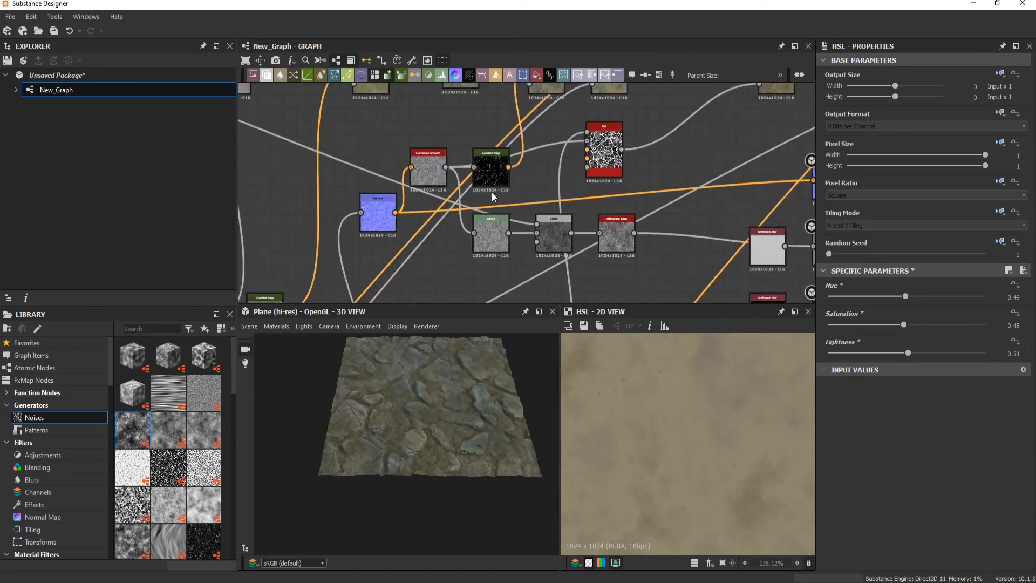
scroll(491, 192, "down", 1)
middle_click_drag(335, 281, 602, 105)
scroll(503, 221, "up", 3)
left_click_drag(501, 218, 429, 180)
double_click(429, 184)
left_click_drag(890, 547, 884, 546)
scroll(596, 467, "up", 1)
scroll(432, 448, "up", 3)
left_click_drag(432, 448, 489, 444)
scroll(444, 440, "down", 3)
left_click_drag(884, 546, 892, 545)
Insert a Blend after the roughness Histogram Scan and feed it the Height Blend's mask
scroll(675, 162, "down", 4)
middle_click_drag(783, 124, 553, 207)
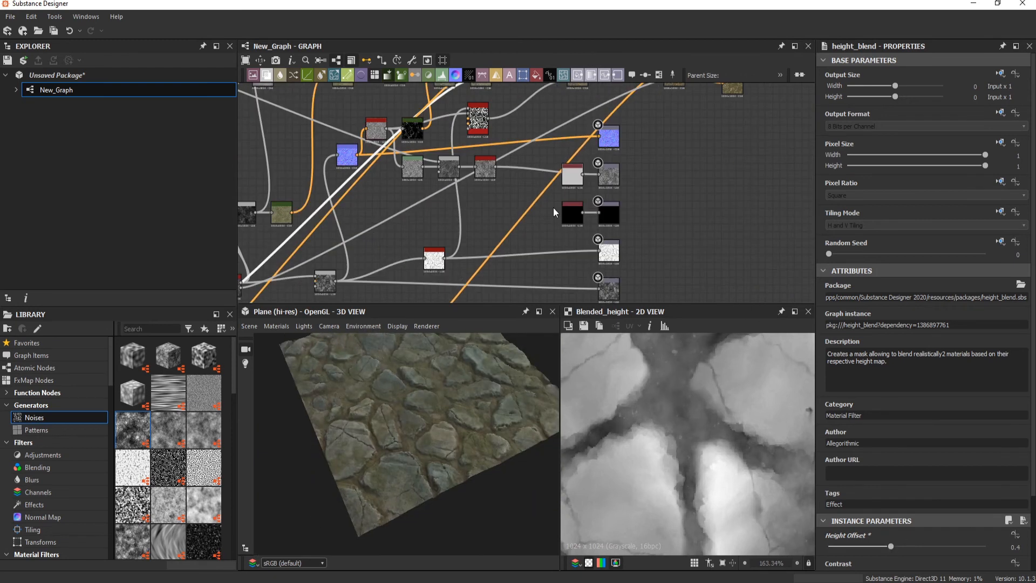
scroll(504, 168, "up", 2)
double_click(476, 170)
key("b")
left_click(514, 158)
scroll(381, 243, "down", 4)
middle_click_drag(376, 237, 445, 198)
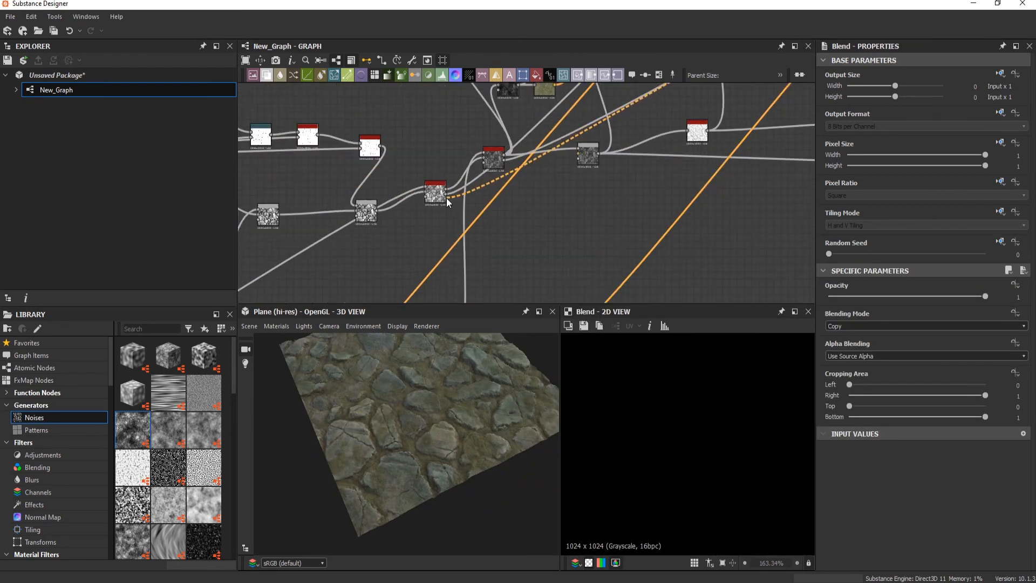
Set the roughness mask Blend to Add (Linear Dodge) and lower its opacity to about 0.24
scroll(533, 186, "up", 3)
left_click(862, 326)
left_click(853, 340)
scroll(498, 405, "up", 5)
left_click_drag(986, 295, 859, 296)
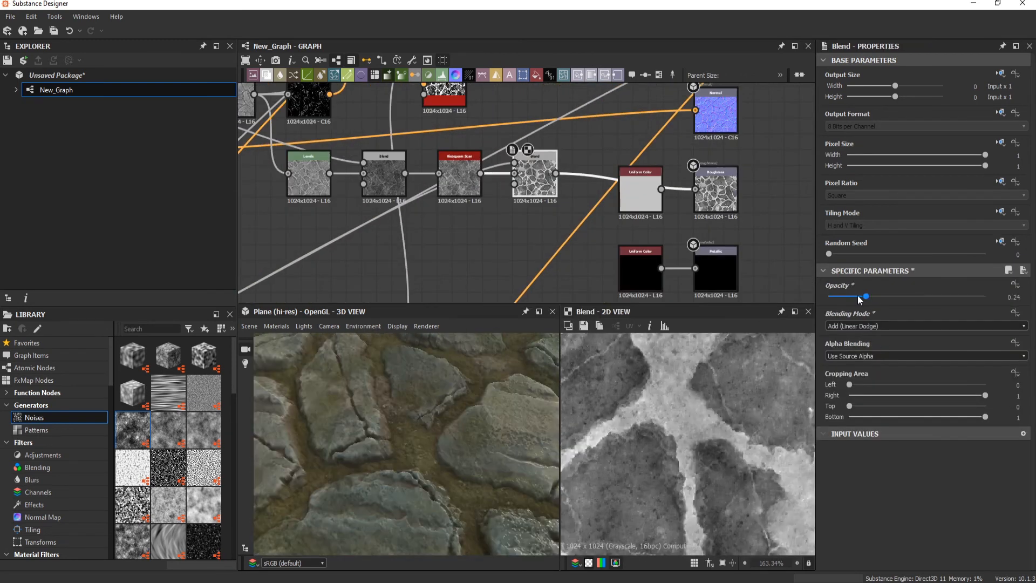
Move the Uniform Color away from the Roughness output and insert a second Blend before that output
scroll(672, 189, "up", 2)
middle_click_drag(672, 189, 567, 222)
left_click_drag(521, 226, 780, 129)
left_click(416, 203)
key("space")
key("Return")
scroll(474, 203, "down", 5)
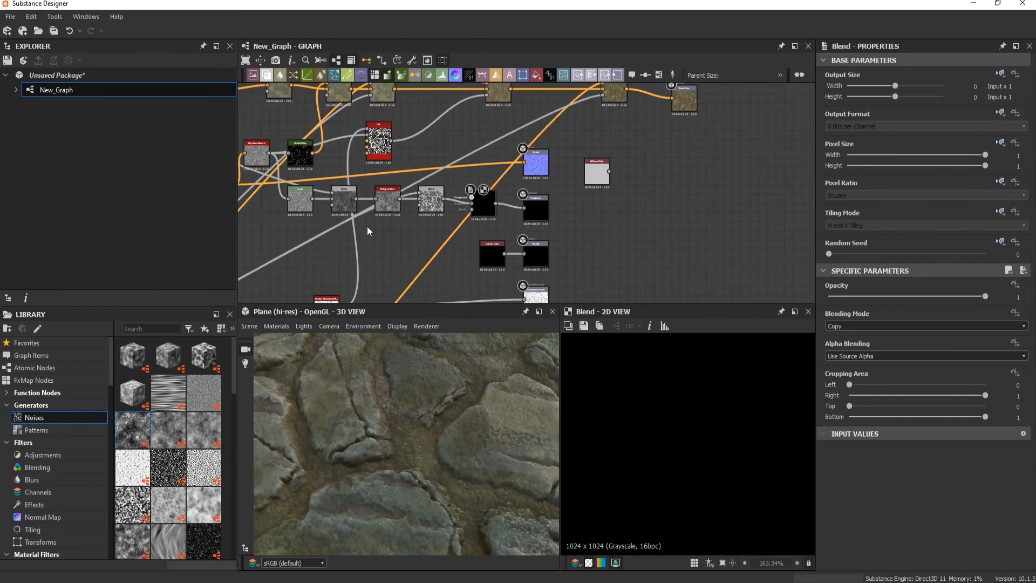
Connect a grayscale map from further upstream in the graph to the second roughness Blend
left_click(472, 198)
scroll(475, 200, "down", 2)
middle_click_drag(281, 286, 467, 192)
scroll(463, 193, "up", 5)
left_click(442, 189)
scroll(439, 193, "down", 3)
middle_click_drag(686, 125, 249, 302)
Set the second roughness Blend to Subtract, adjust its opacity and check the shine on the 3D plane
scroll(830, 330, "down", 2)
left_click_drag(502, 404, 405, 378)
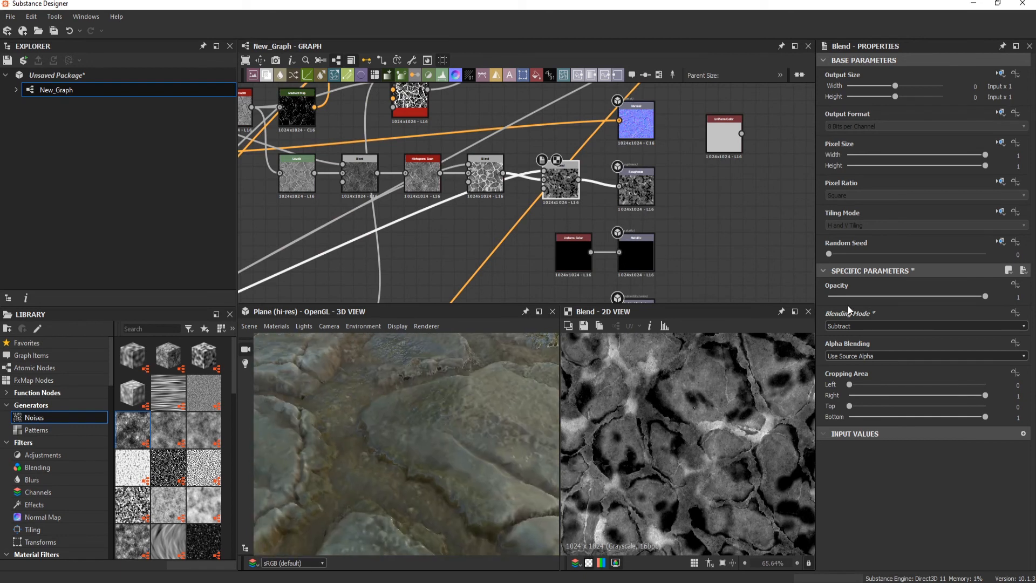
left_click_drag(853, 296, 901, 296)
left_click_drag(475, 411, 410, 458)
Set the roughness Histogram Scan's position to 0.8 and check the surface on the 3D plane
left_click(433, 183)
scroll(933, 432, "down", 2)
left_click_drag(933, 488, 954, 487)
left_click_drag(399, 464, 279, 417)
Preview the Tile Sampler at the start of the graph and add a Tile Generator with an X amount of 6
scroll(280, 416, "down", 4)
scroll(294, 181, "down", 2)
middle_click_drag(294, 181, 536, 187)
middle_click_drag(292, 216, 457, 238)
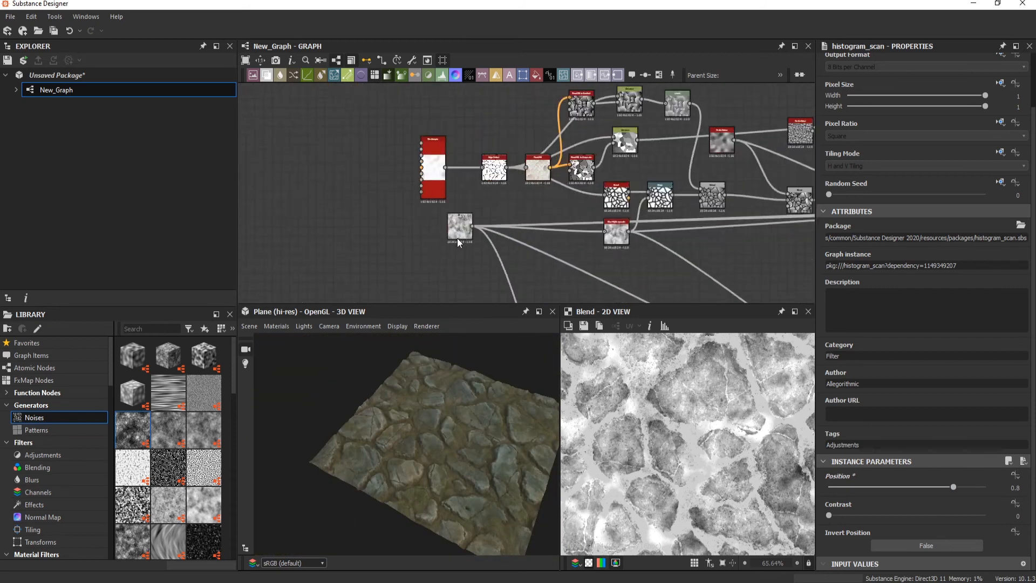
scroll(458, 238, "up", 4)
double_click(407, 135)
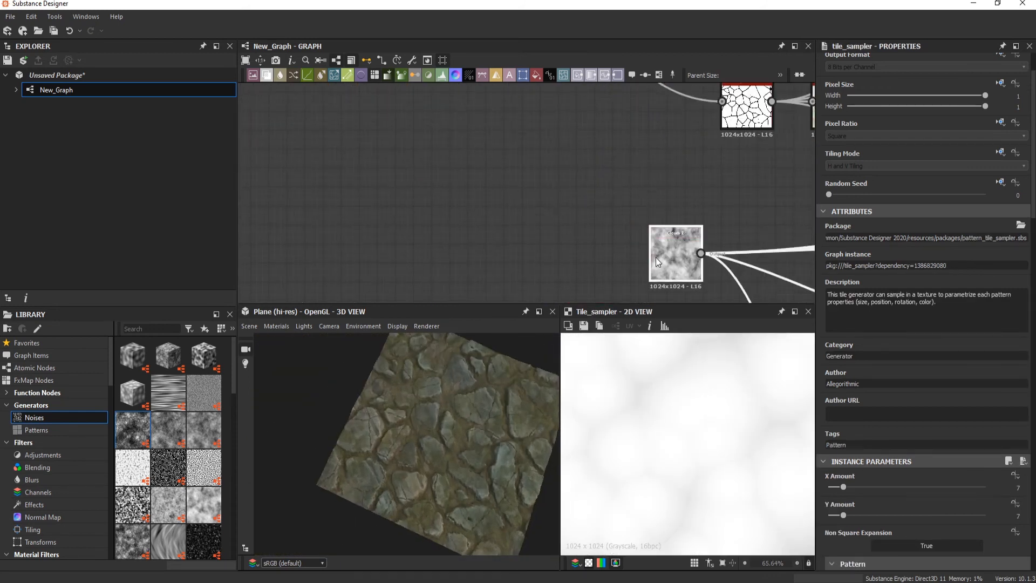
key("space")
type("tile")
left_click(585, 311)
left_click_drag(851, 488, 842, 488)
Change the Tile Generator's pattern from bricks to solid tiles without gaps and randomise their luminance
scroll(847, 487, "down", 3)
scroll(762, 481, "down", 4)
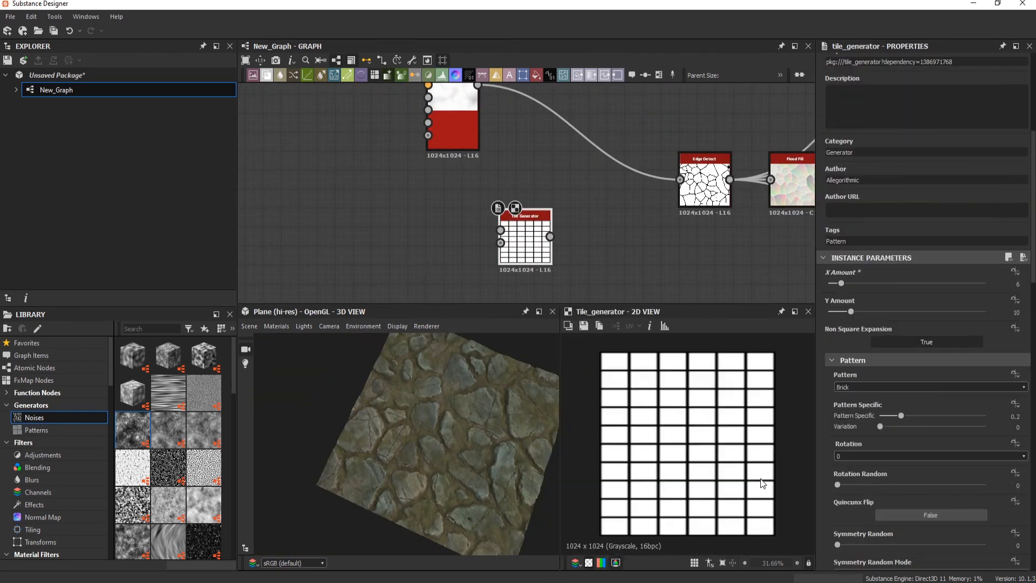
scroll(881, 484, "down", 4)
scroll(897, 378, "up", 2)
left_click(871, 181)
left_click(871, 204)
scroll(918, 378, "down", 18)
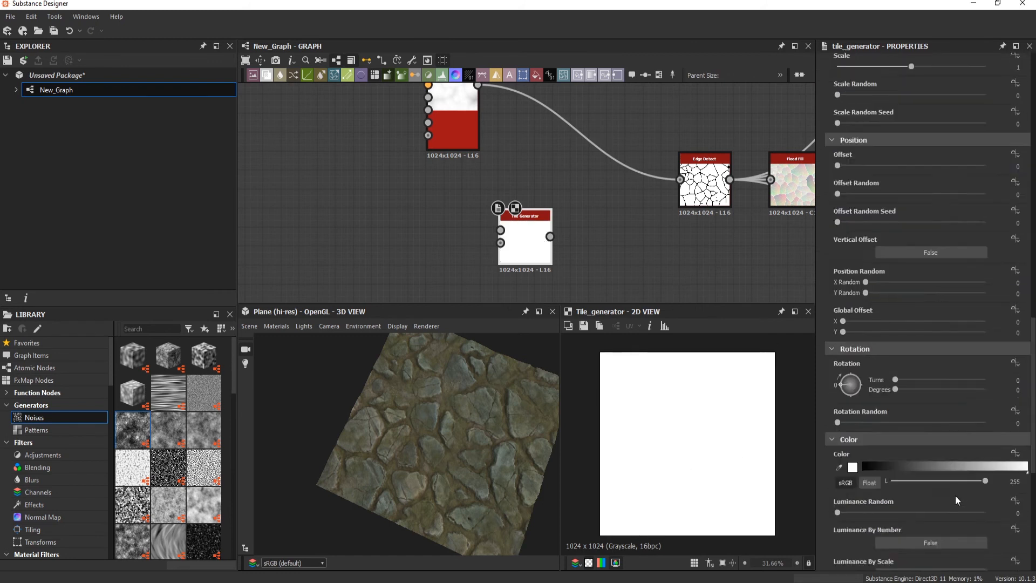
left_click_drag(956, 319, 993, 320)
Set the Tile Generator's offset to 0.5 and look over the stones on the 3D plane
scroll(944, 331, "up", 7)
left_click(1010, 199)
type("0.5")
key("Return")
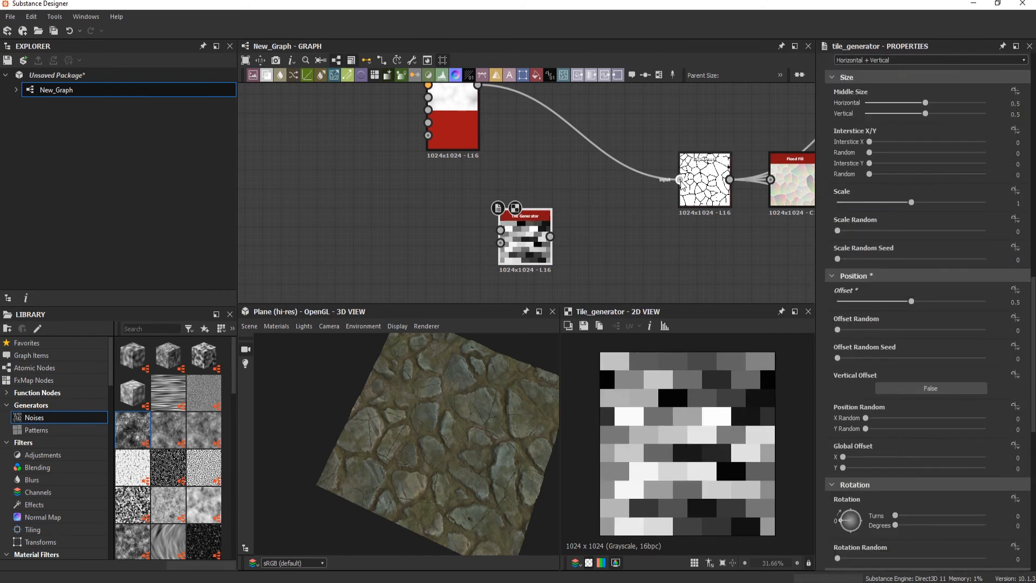
left_click_drag(477, 428, 387, 370)
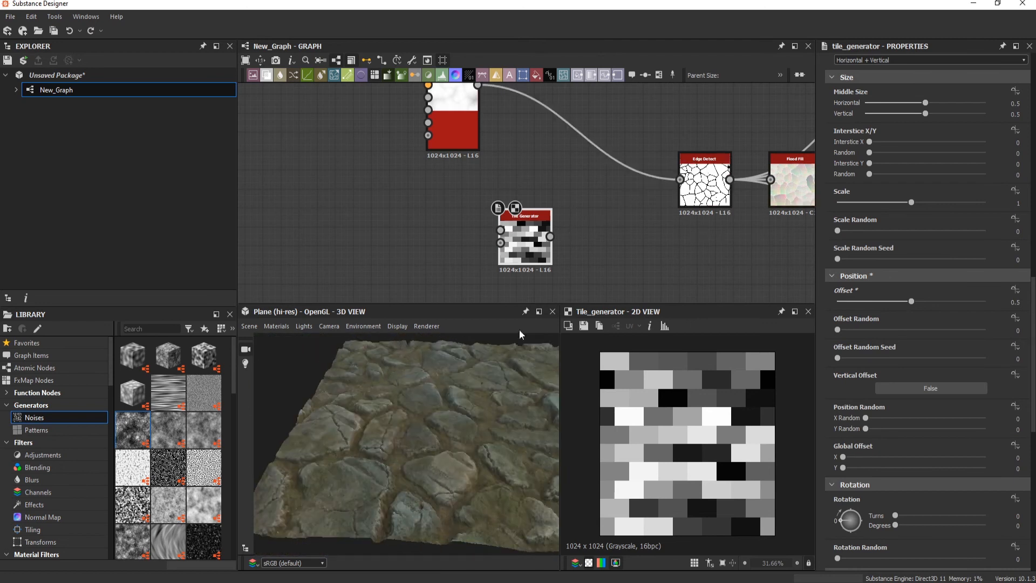
Preview the crack-edge nodes and feed the warped stone-tile map into the blur node of that chain
scroll(502, 220, "down", 5)
scroll(502, 221, "up", 5)
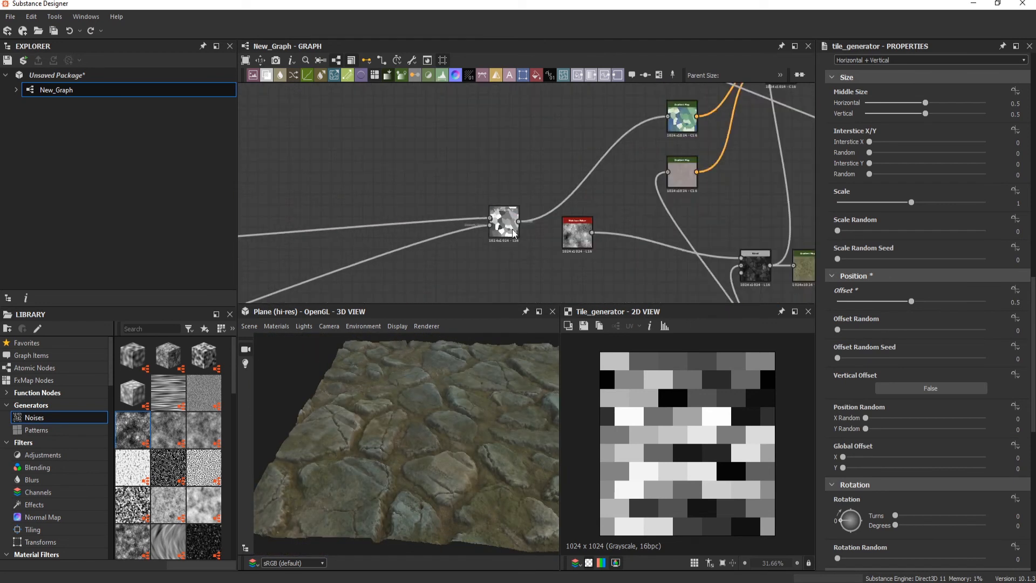
double_click(465, 151)
middle_click_drag(686, 297, 530, 136)
double_click(532, 136)
middle_click_drag(482, 216, 598, 258)
middle_click_drag(450, 92, 500, 228)
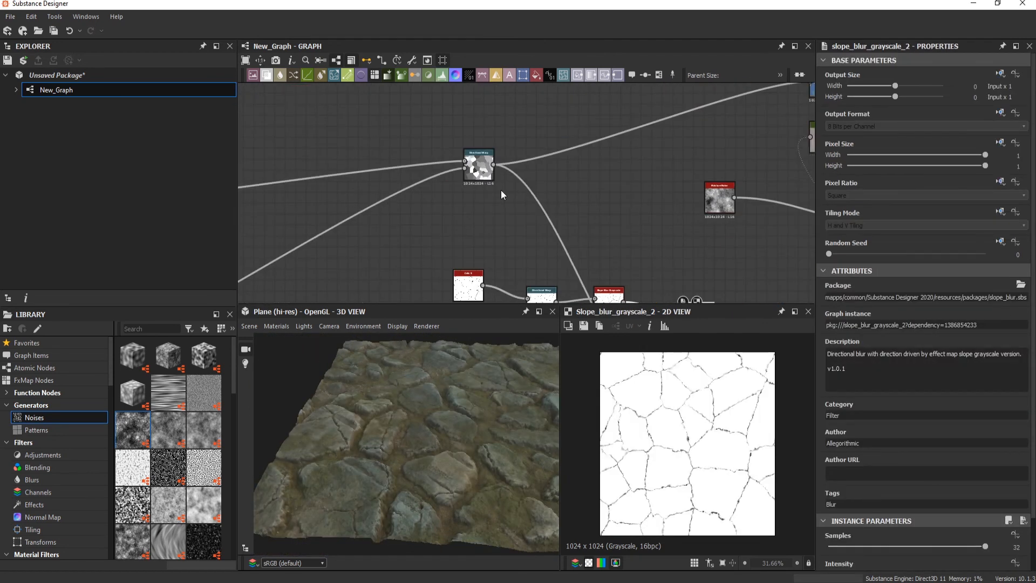
Insert a Histogram Scan between the warped stone-tile map and the blur node, placed beside the warp node
key("space")
left_click(556, 230)
key("space")
type("hi")
left_click(593, 268)
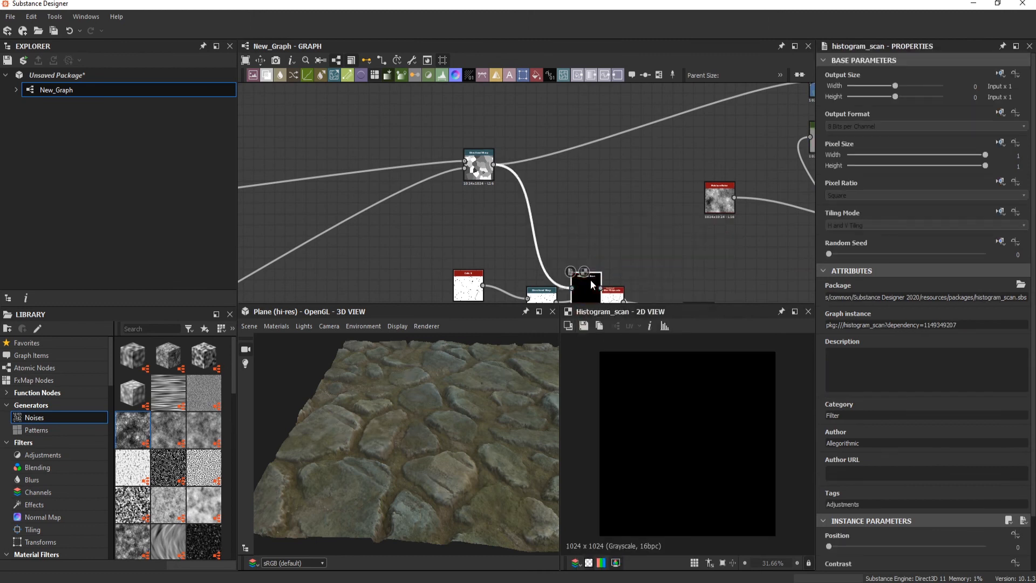
left_click_drag(591, 280, 547, 219)
Set the new Histogram Scan to position 0.29 and contrast 0.59 and check the stones on the 3D plane
left_click_drag(837, 547, 887, 548)
left_click_drag(458, 451, 498, 451)
scroll(918, 497, "down", 2)
left_click_drag(860, 517, 874, 488)
left_click_drag(399, 416, 442, 412)
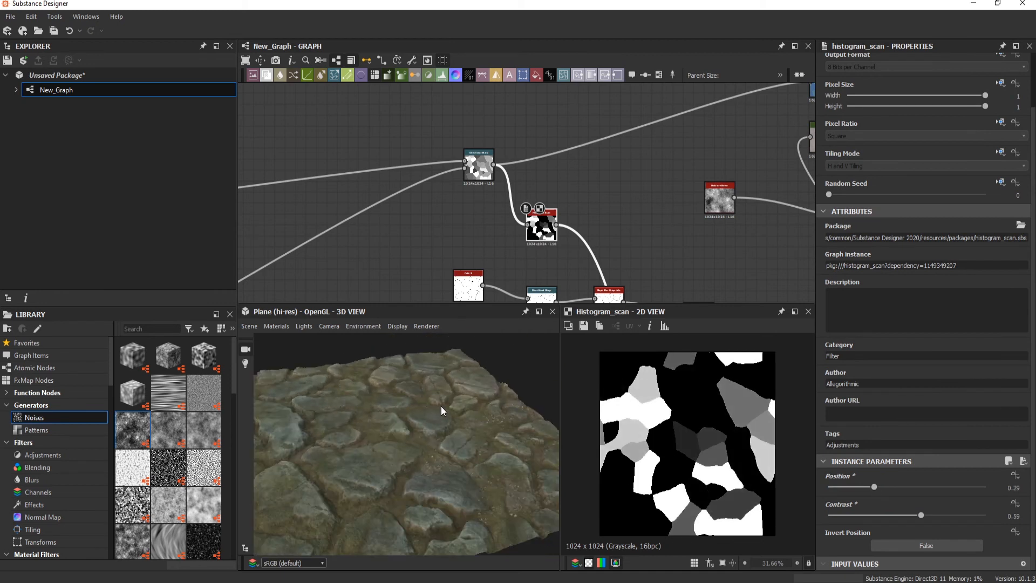